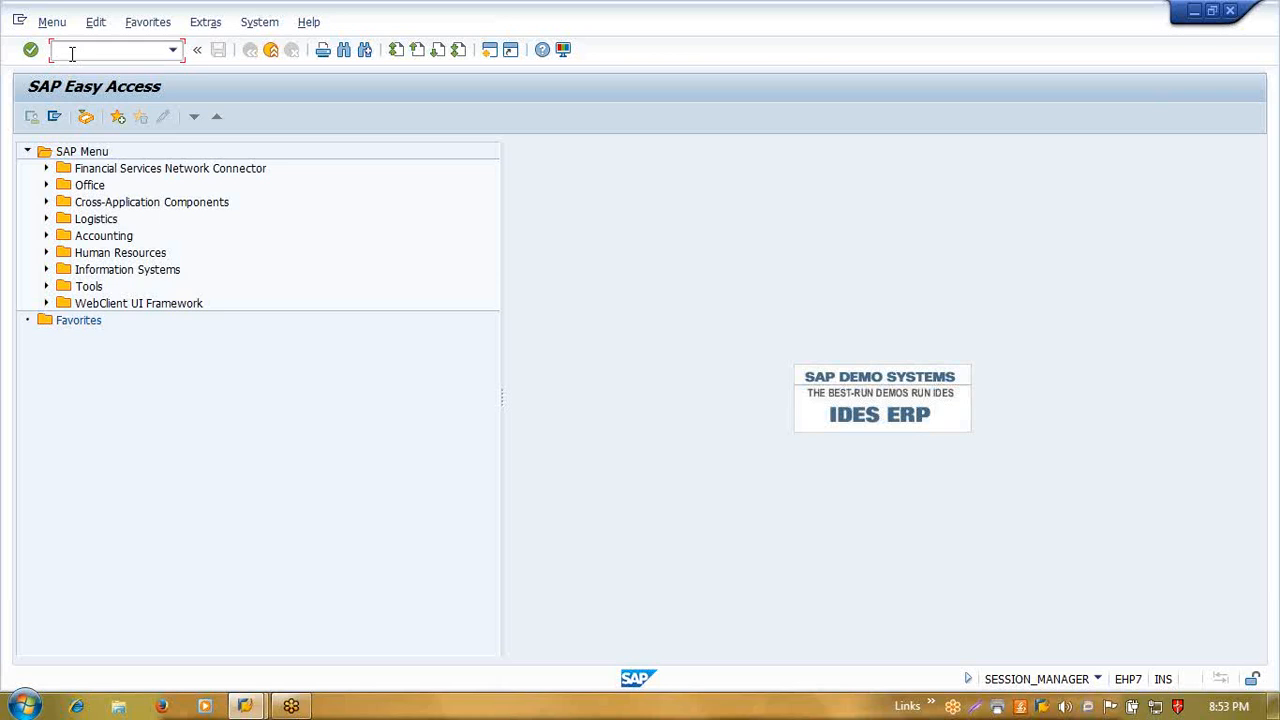
- Open the order-type-dependent parameters with transaction OPL8 and locate the entry for plant 1111, order type PP01
text(opl8)
key(Return)
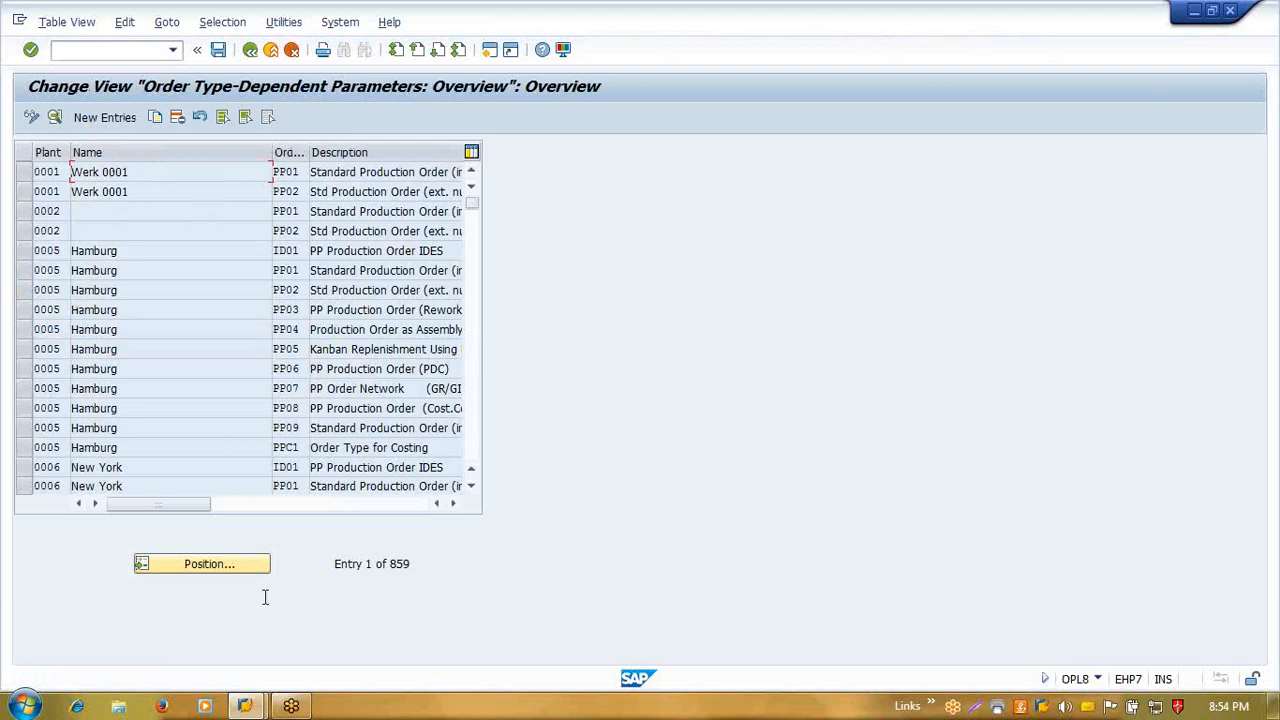
click(250, 565)
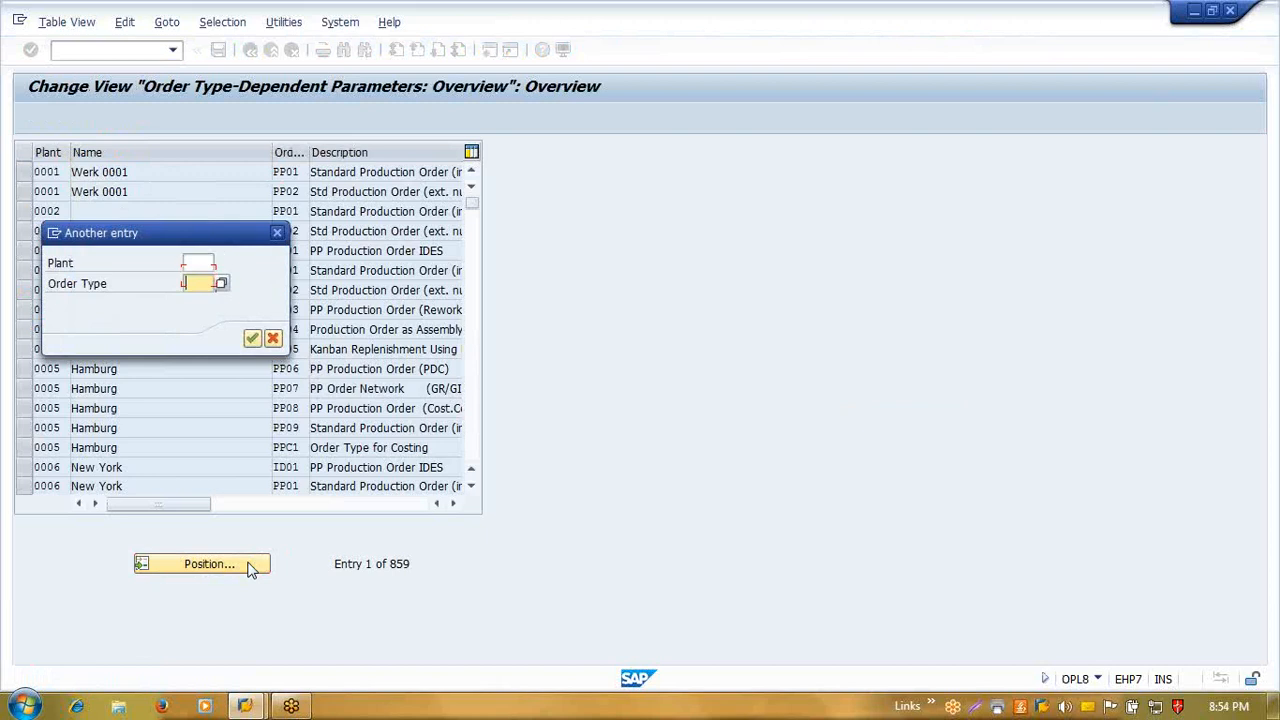
key(BackSpace)
key(Down)
key(Down)
key(Return)
key(Return)
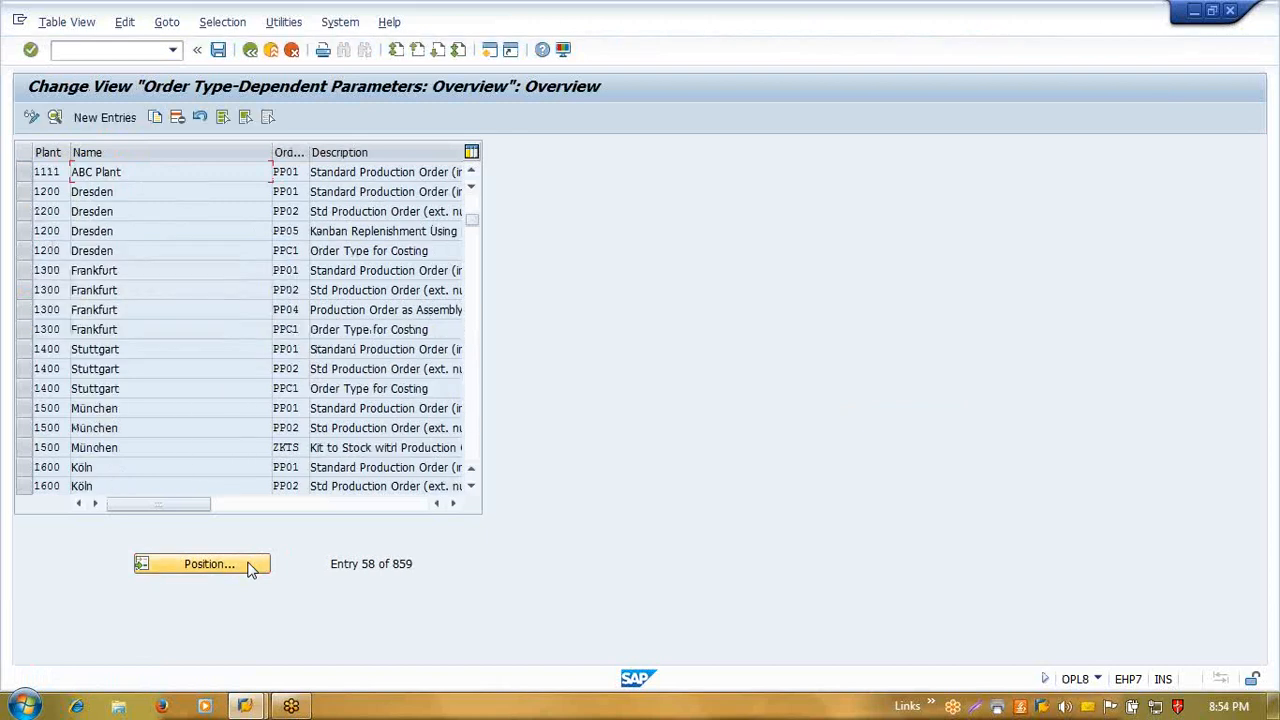
click(396, 172)
key(F3)
- Start creating standard trigger point 1111 with transaction CO31
text(co31)
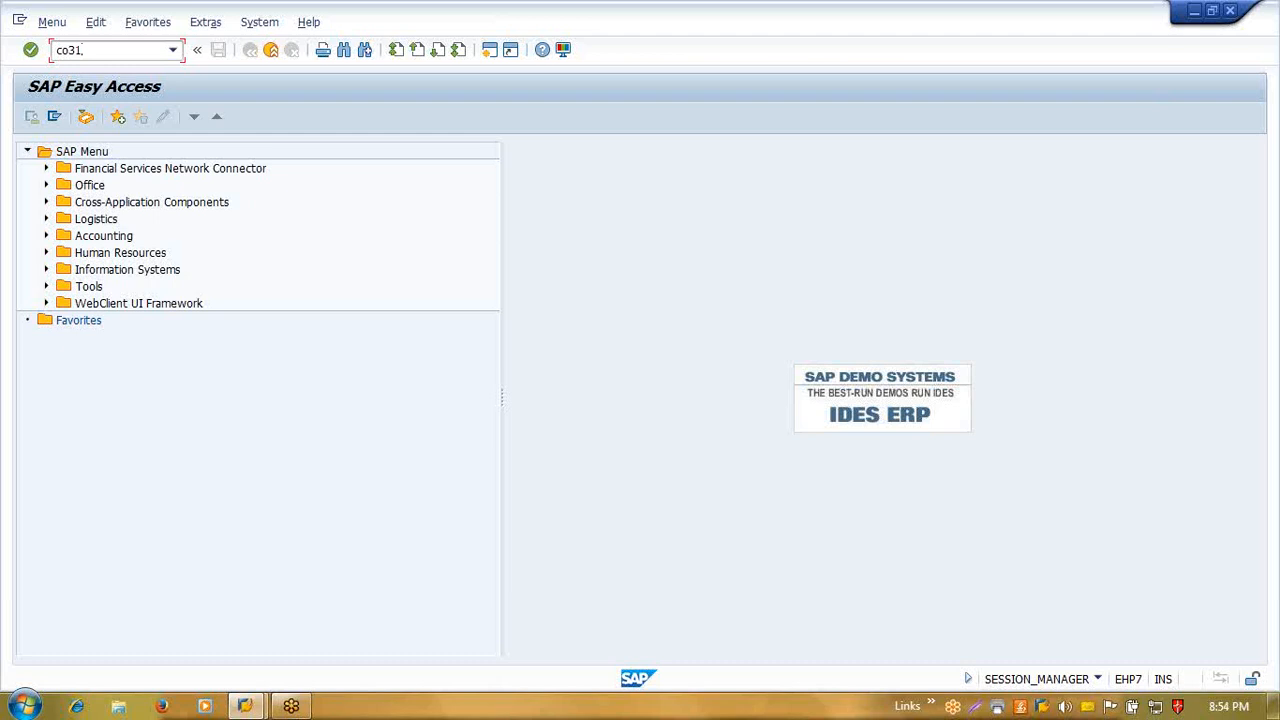
key(Return)
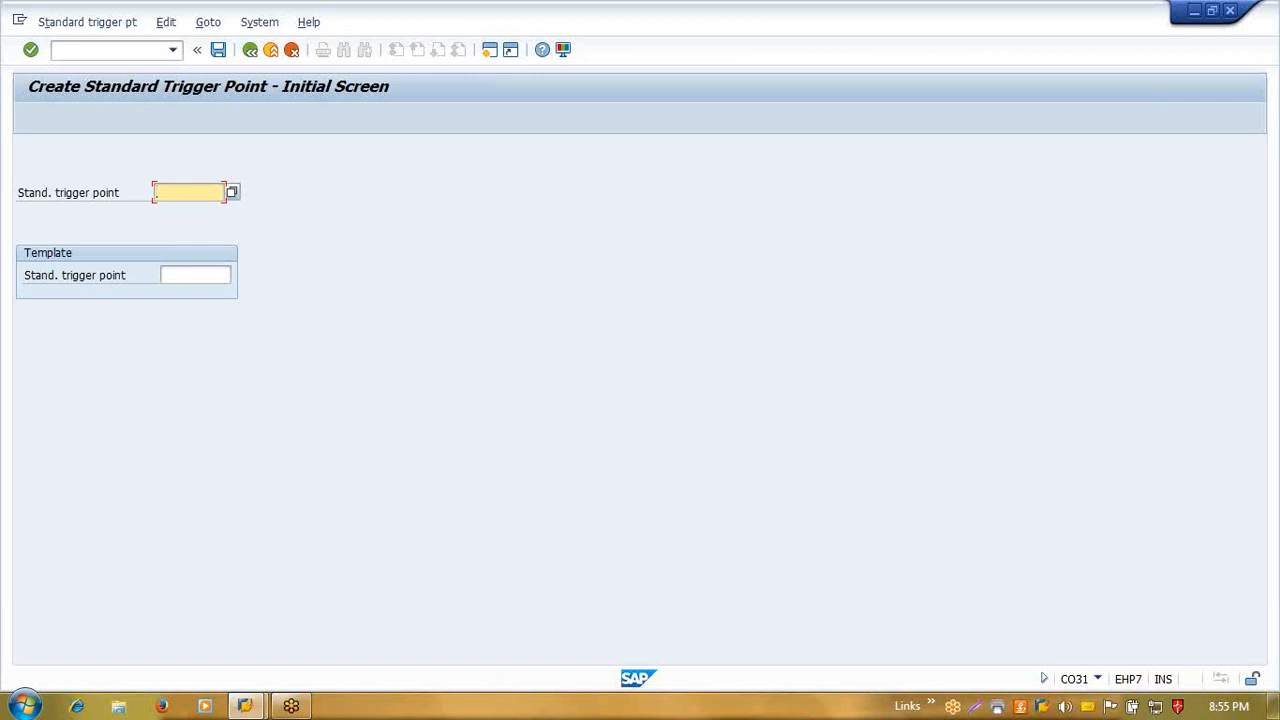
text(1111)
key(Return)
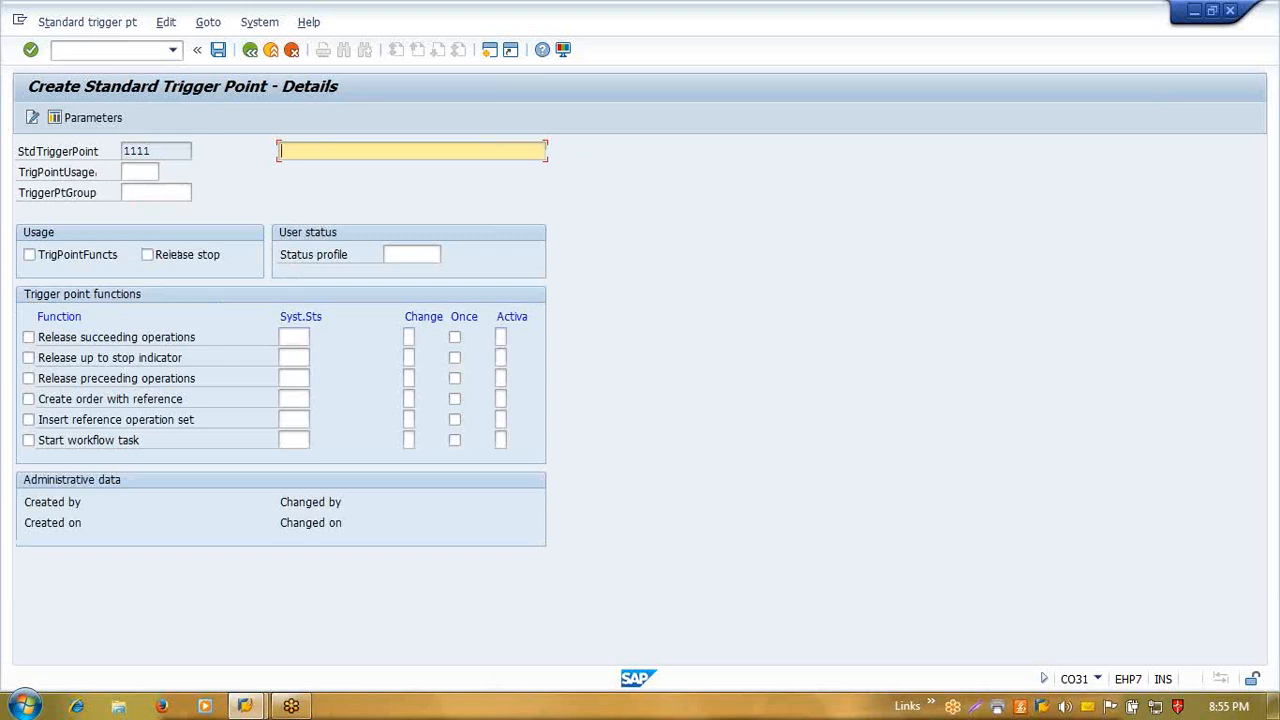
- Describe the trigger point as "for plant 1111", set its usage to FERT and enable TrigPointFuncts
text(for plant 1111)
key(Tab)
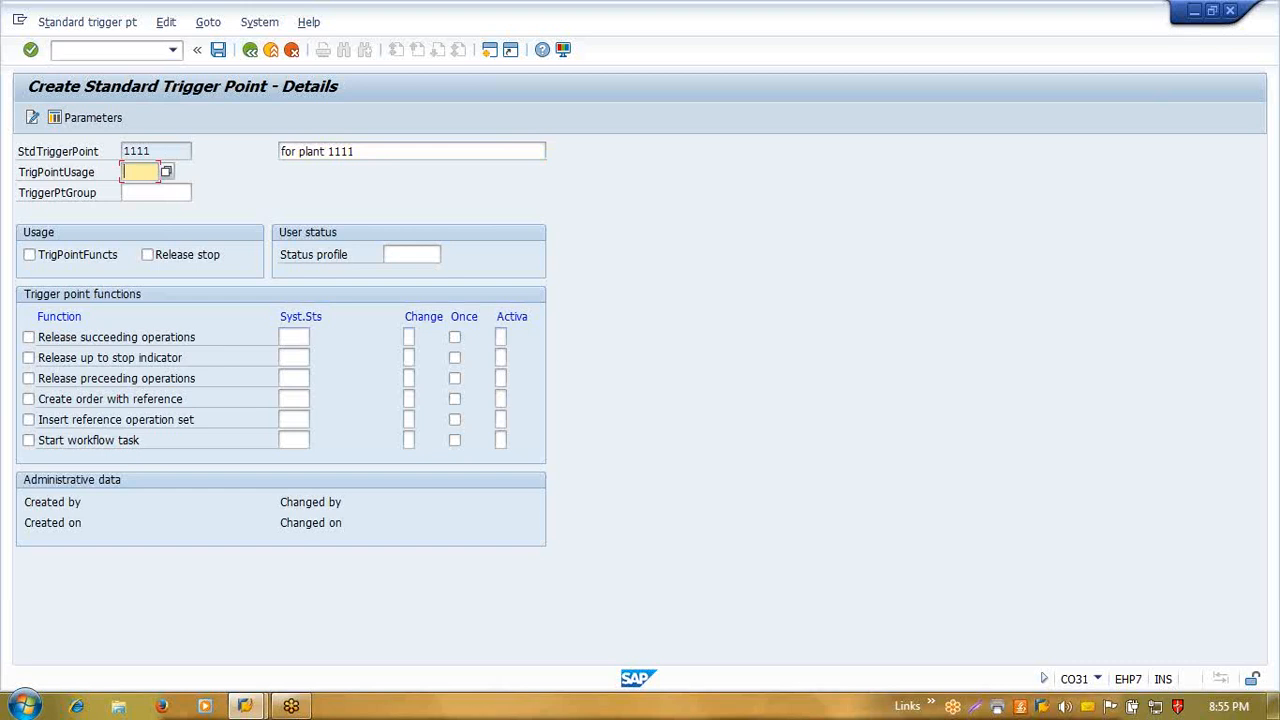
key(BackSpace)
click(138, 190)
key(Tab)
key(Tab)
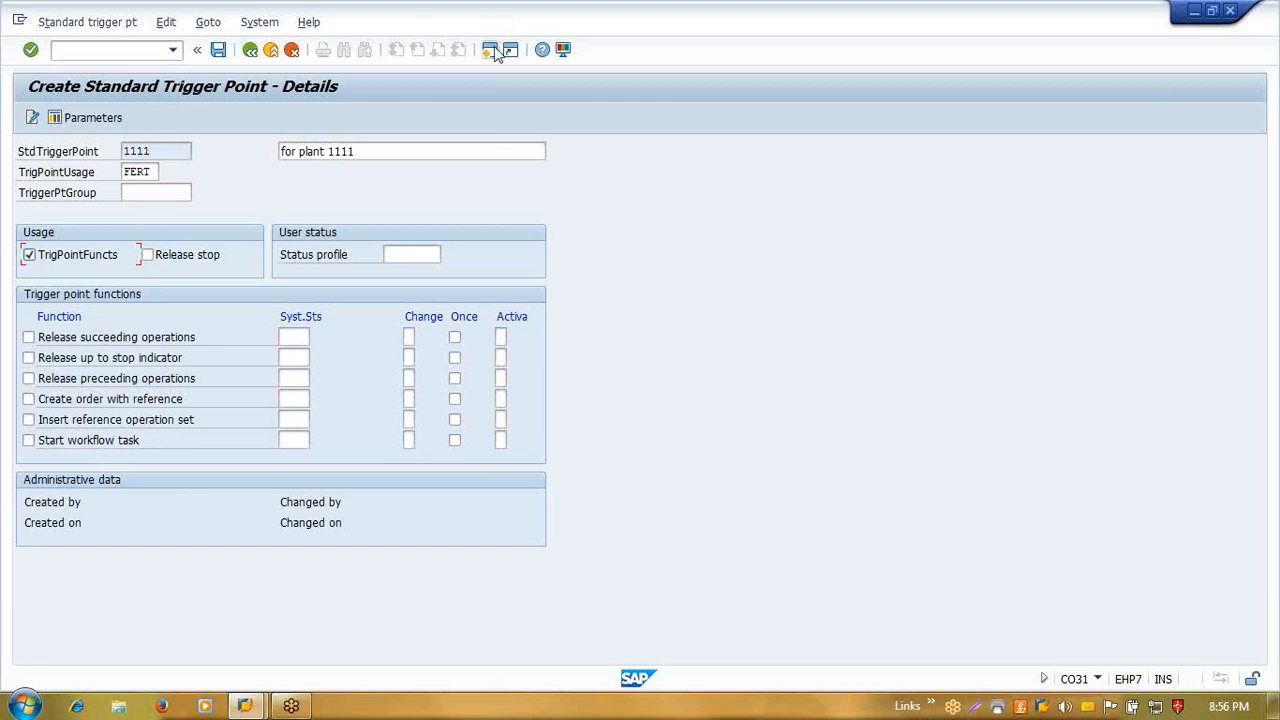
- Display the existing production order for the slitted coils using transaction CO03
key(F3)
text(co03)
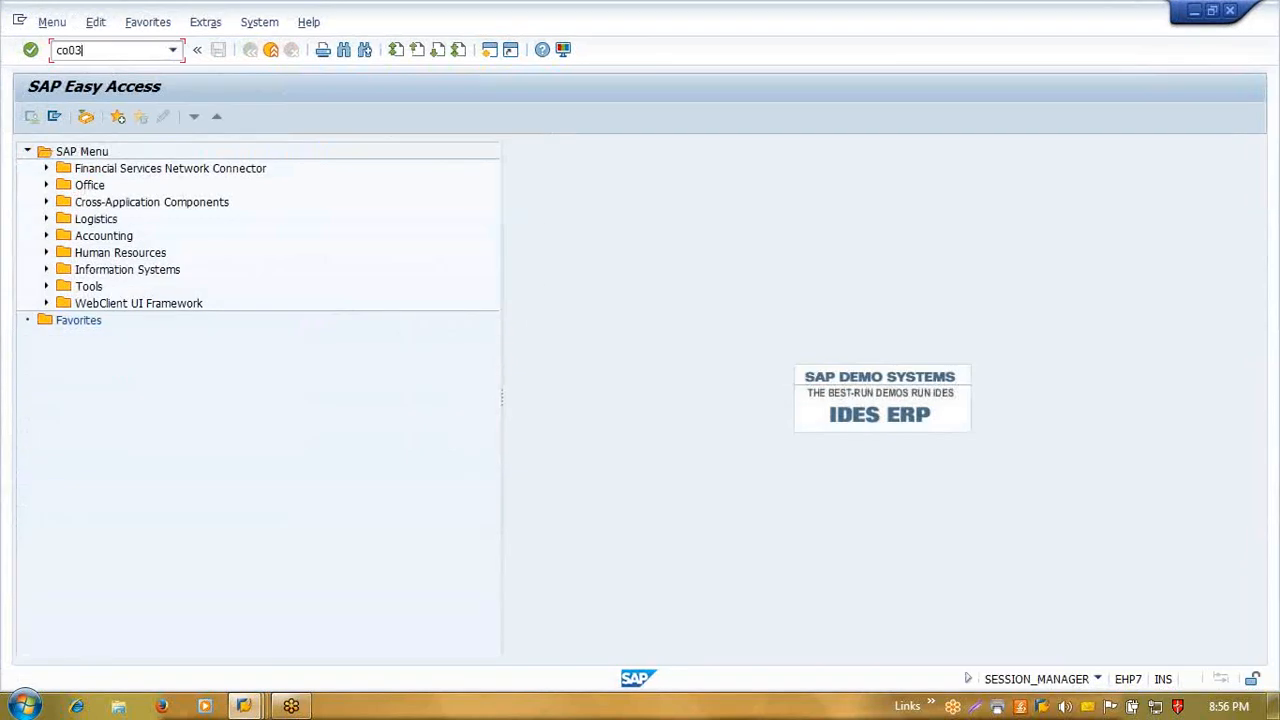
key(Return)
key(Down)
key(Down)
key(Return)
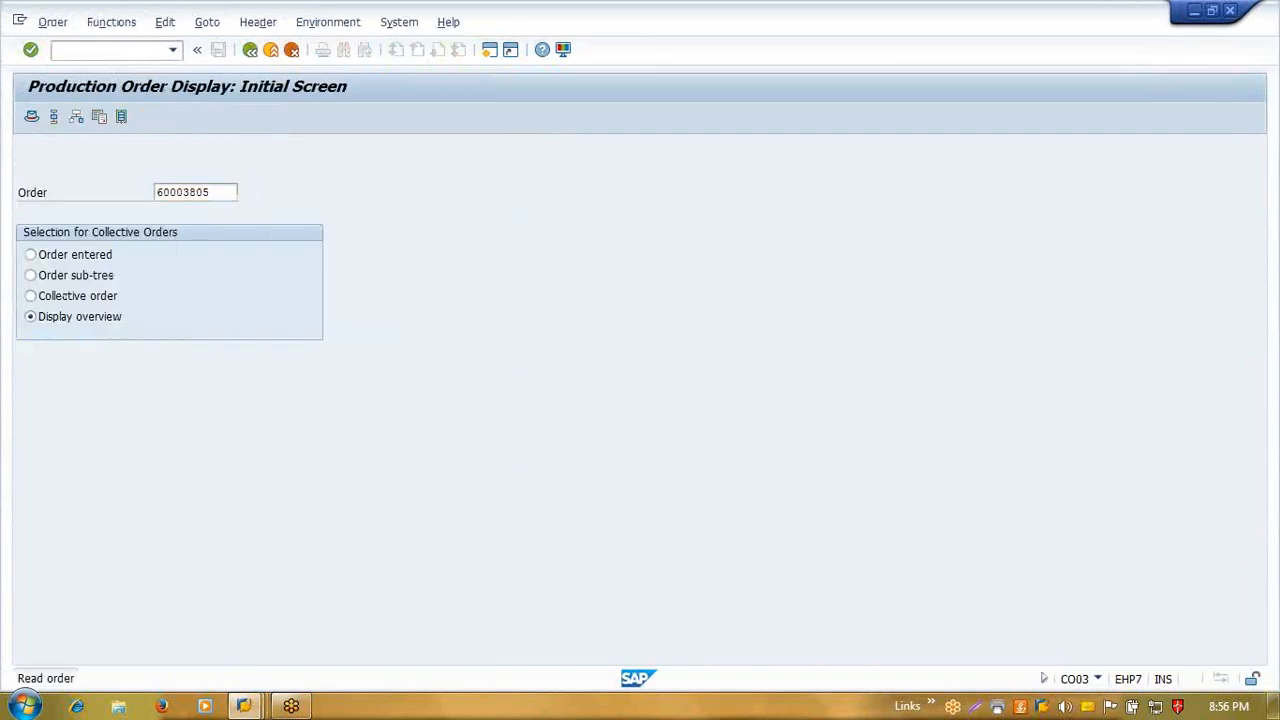
- Examine the production order's system statuses in the header and the detailed status display, and return to the trigger point
drag(118, 195, 322, 201)
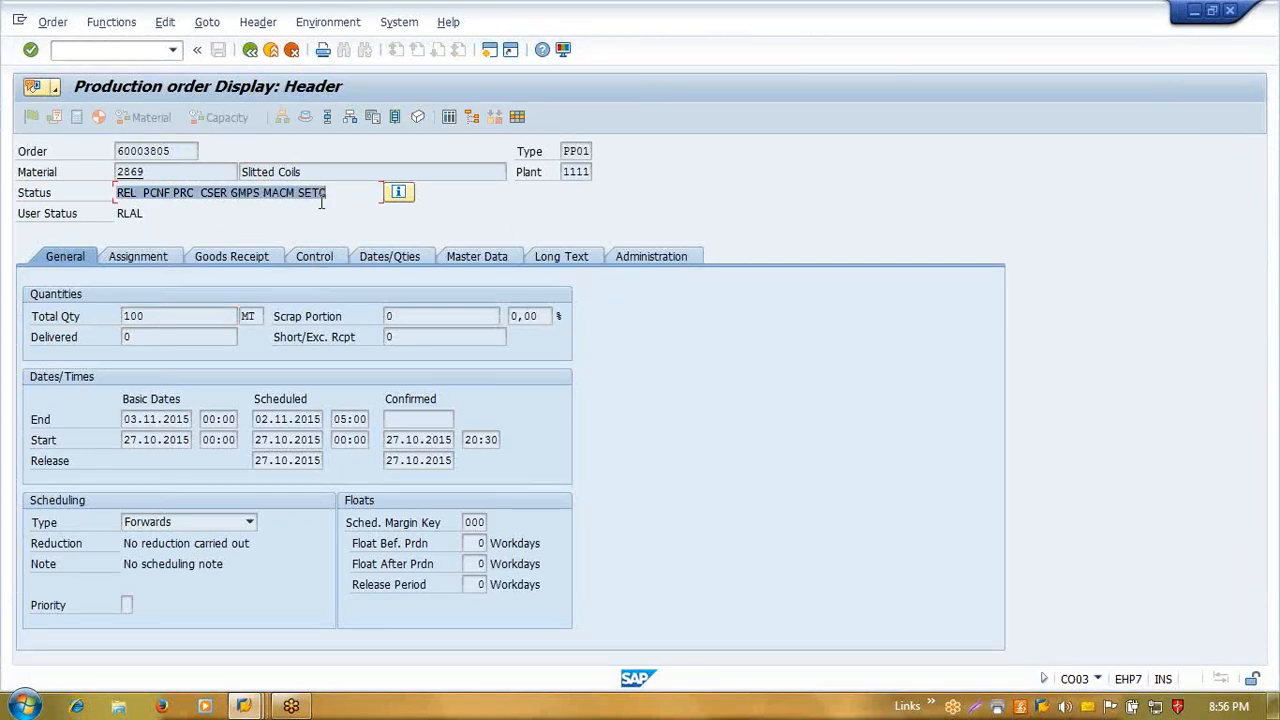
click(322, 201)
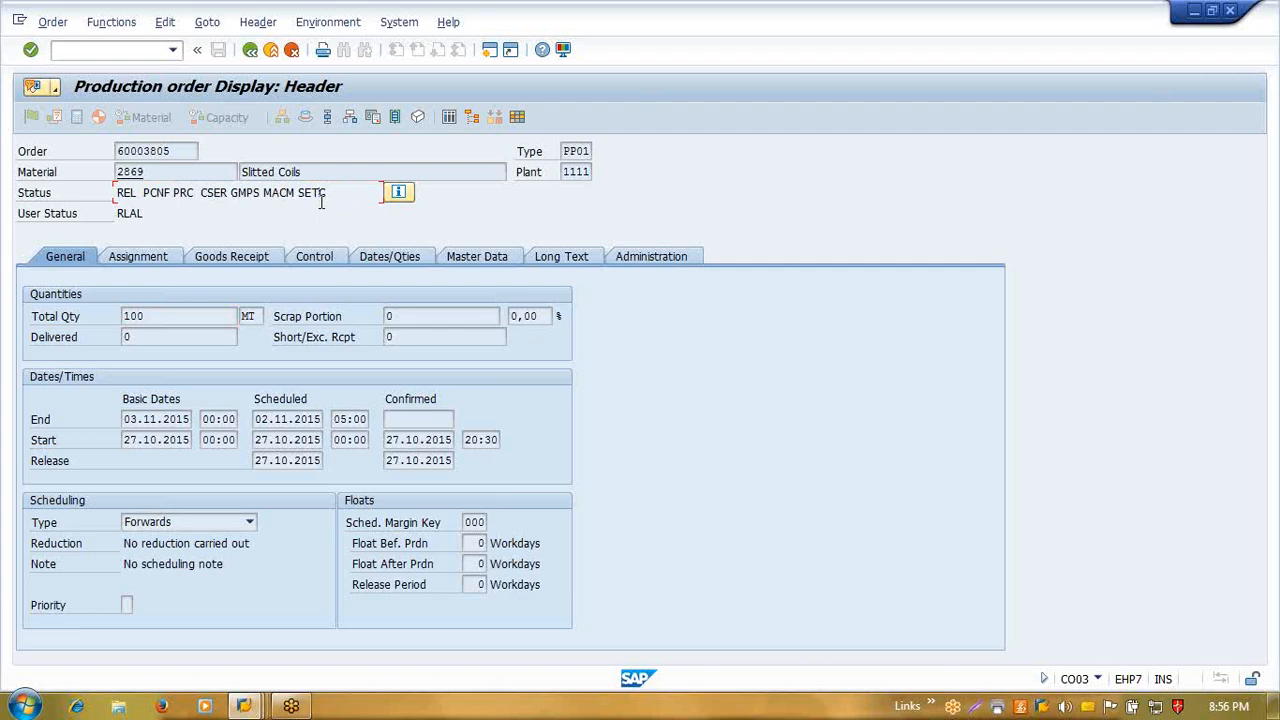
click(398, 196)
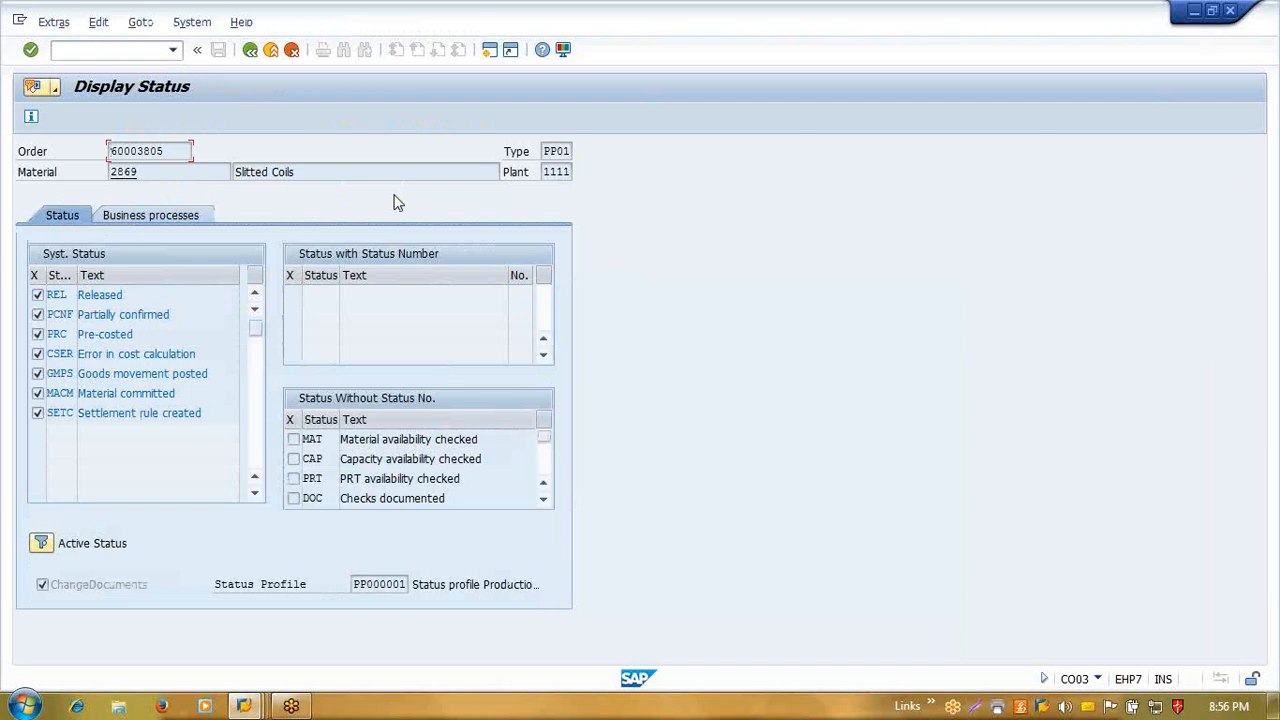
click(251, 54)
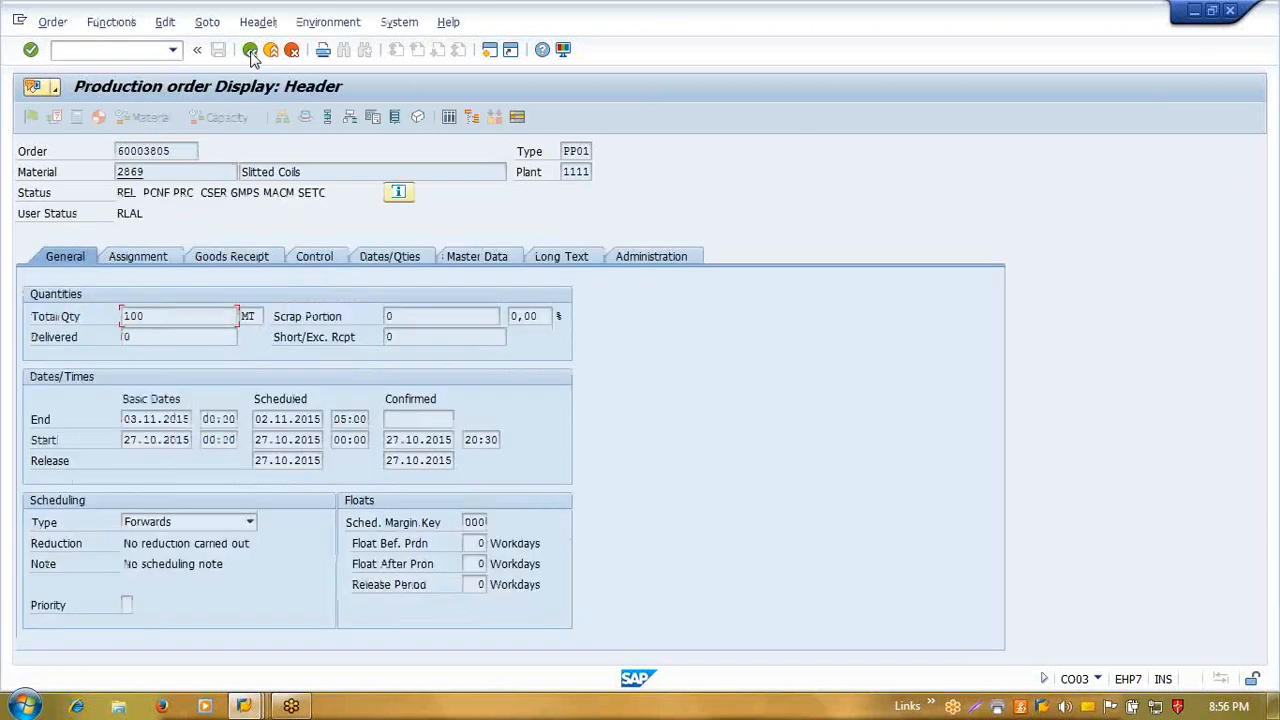
click(251, 54)
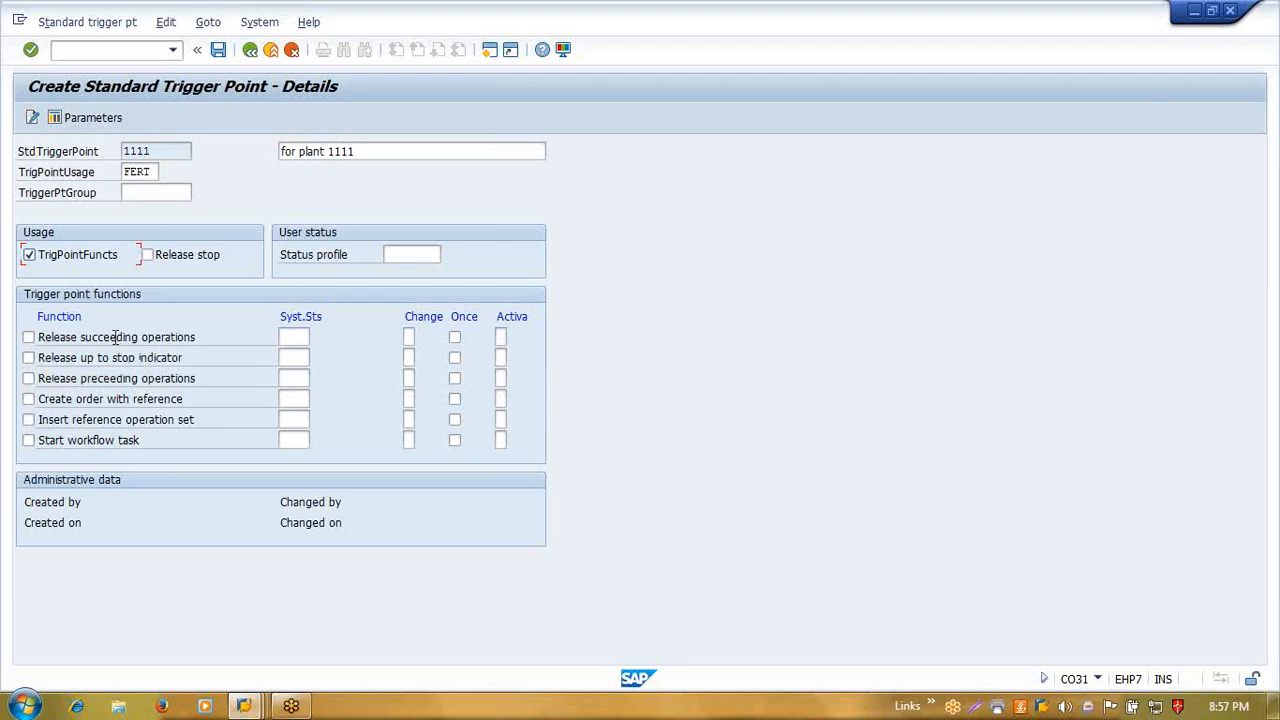
- Try the Release succeeding operations function with system status CNF, and clear both entries again
click(28, 339)
key(Tab)
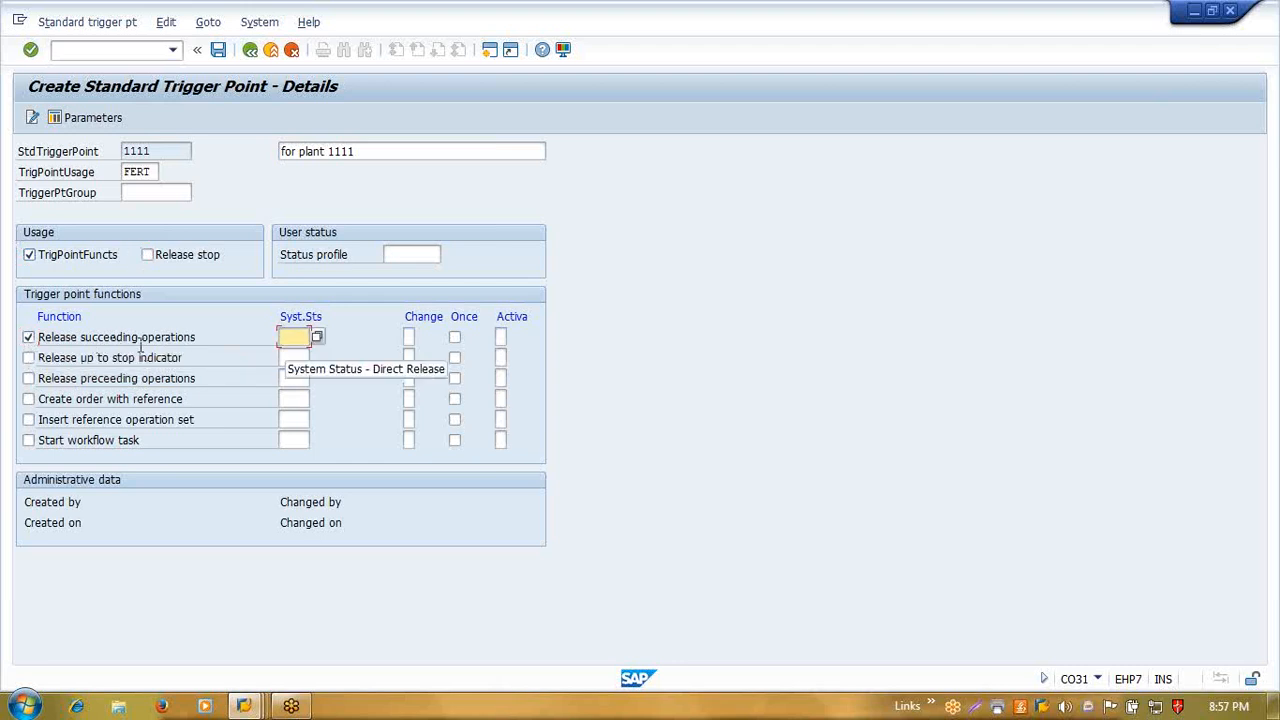
text(pcc)
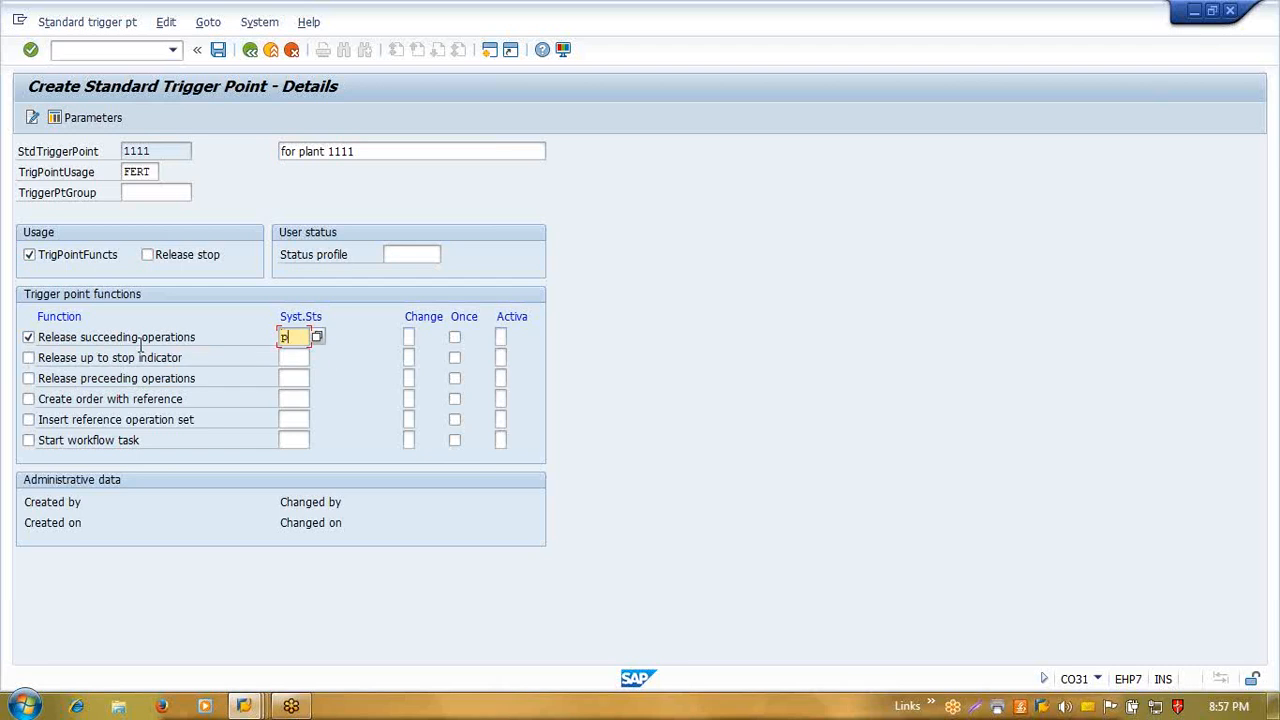
key(BackSpace)
key(BackSpace)
key(BackSpace)
text(cnf)
key(BackSpace)
key(BackSpace)
key(BackSpace)
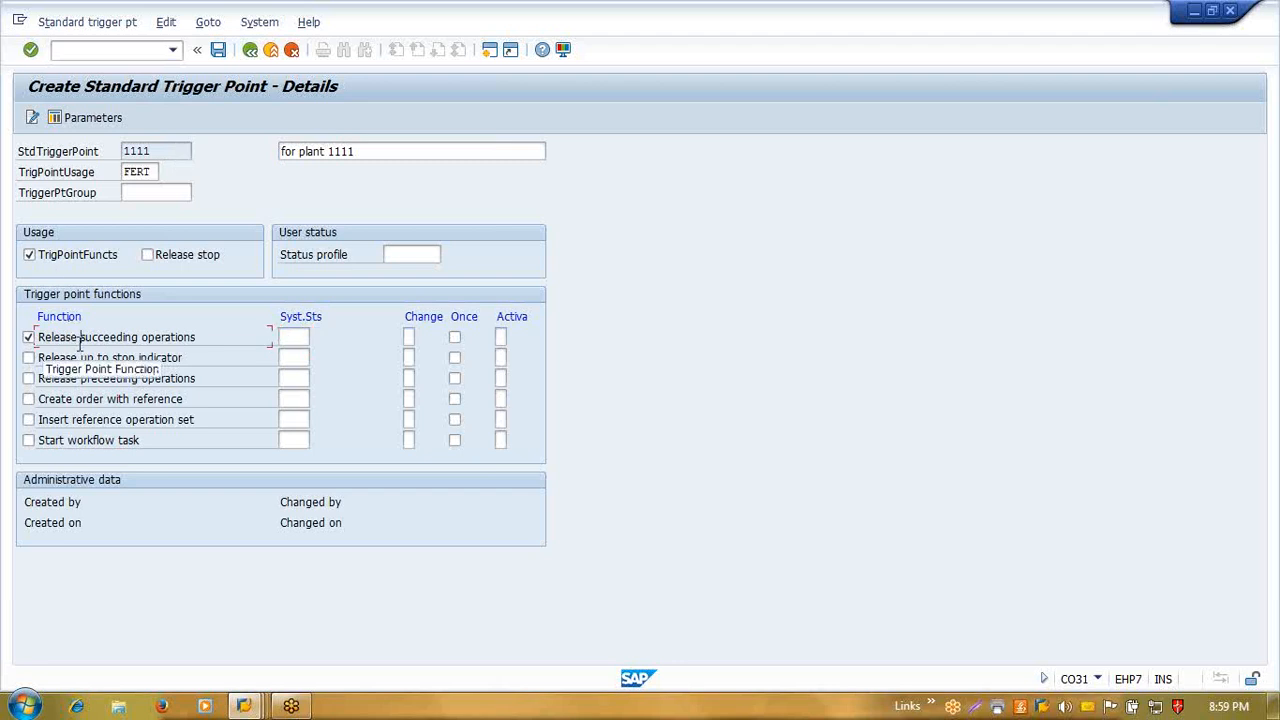
click(30, 338)
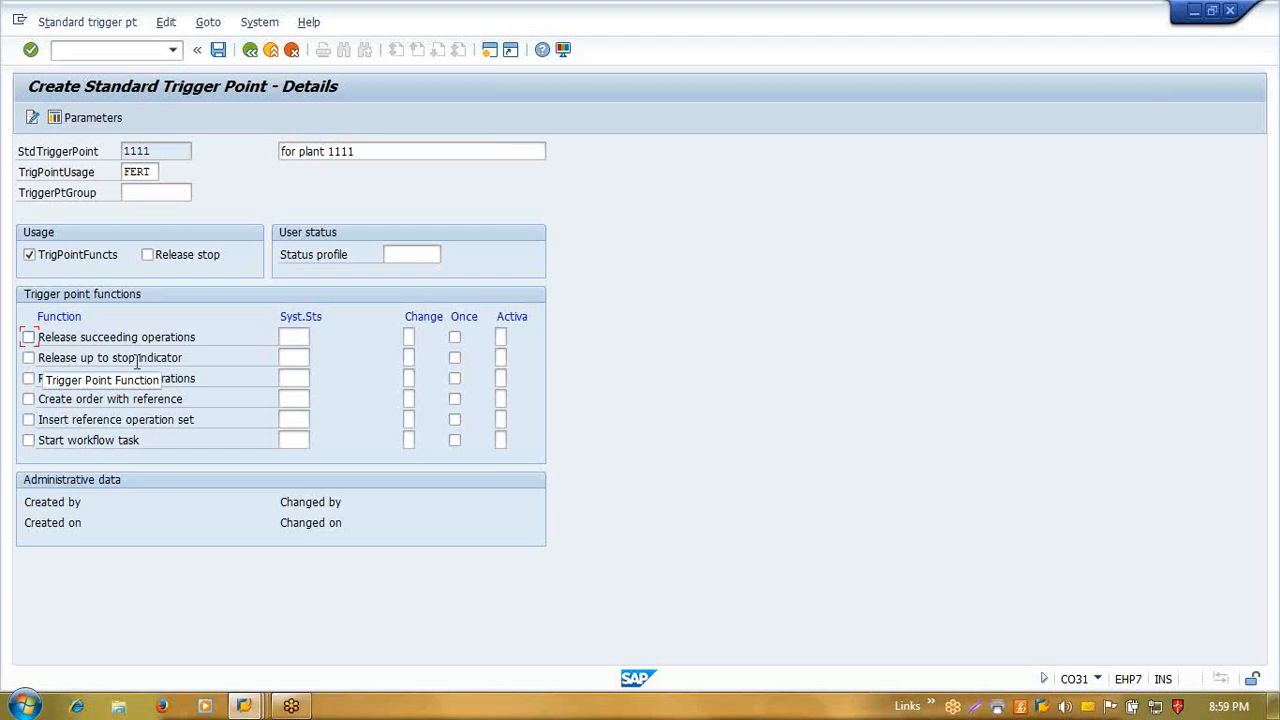
click(180, 400)
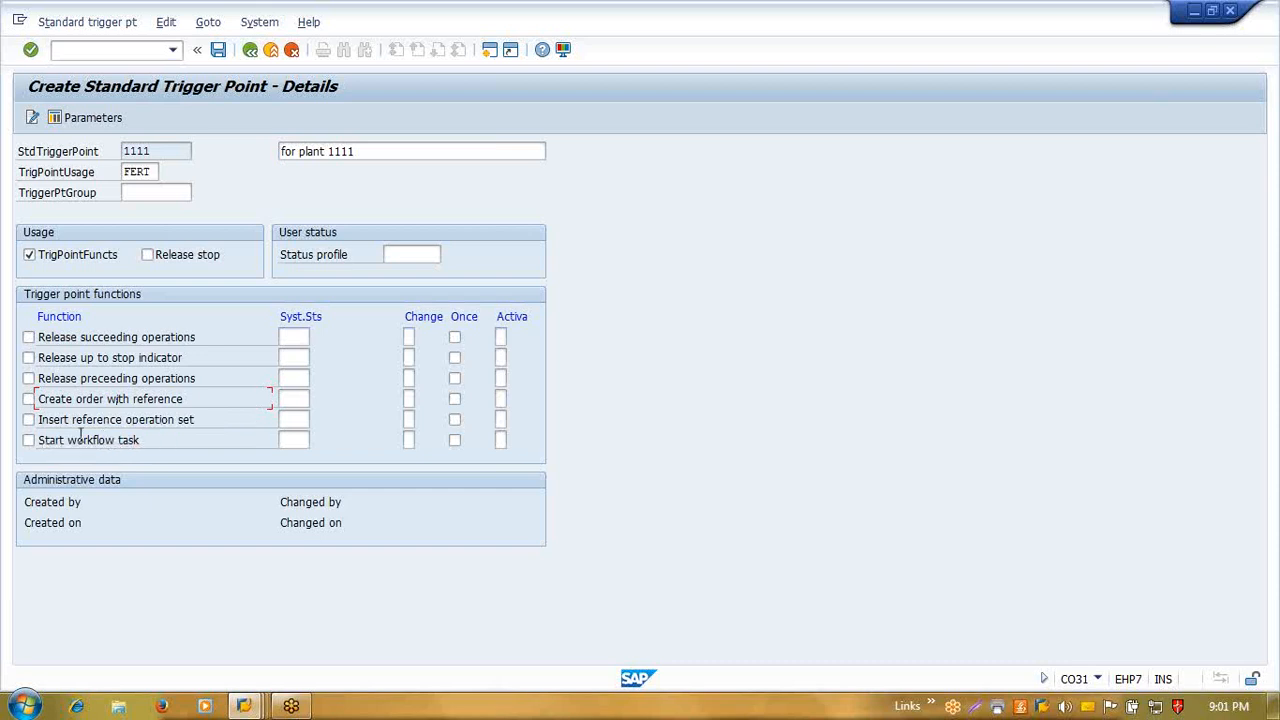
click(222, 428)
- Open the Change Standard Trigger Point transaction CO32
text(/n)
key(Return)
text(ckl)
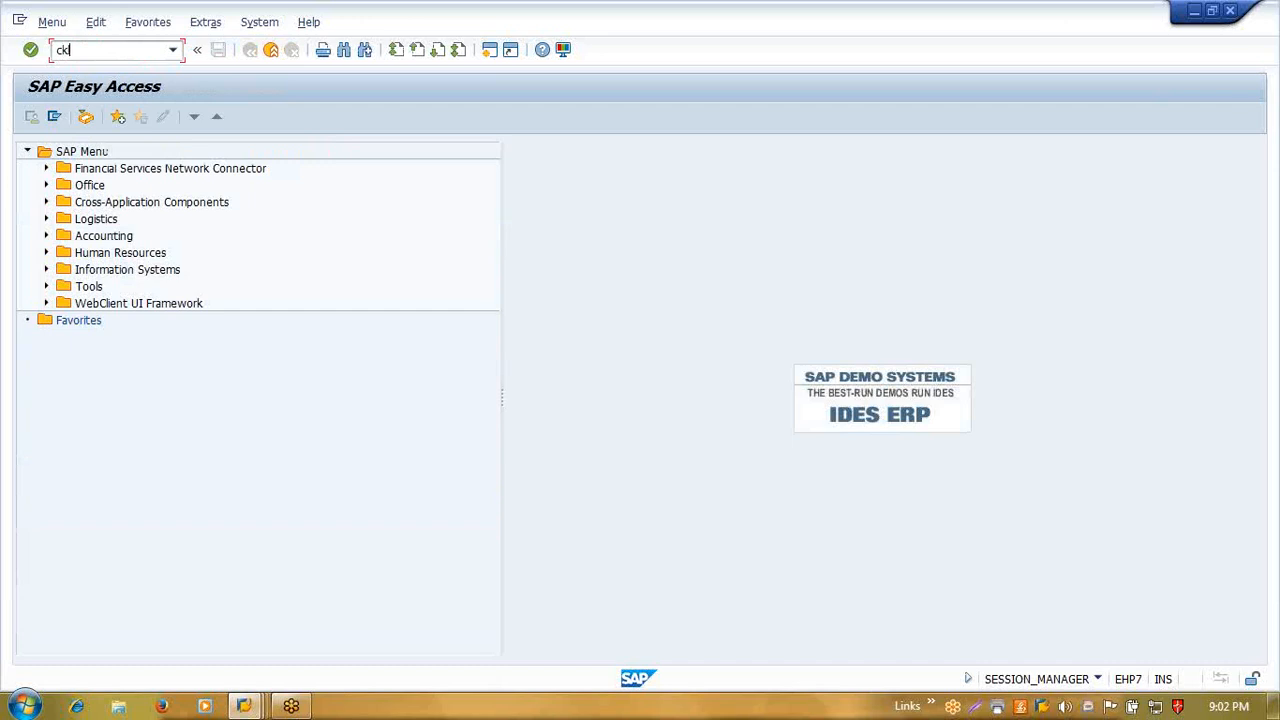
key(BackSpace)
key(BackSpace)
key(BackSpace)
key(Down)
key(Down)
key(End)
key(BackSpace)
text(2)
key(Return)
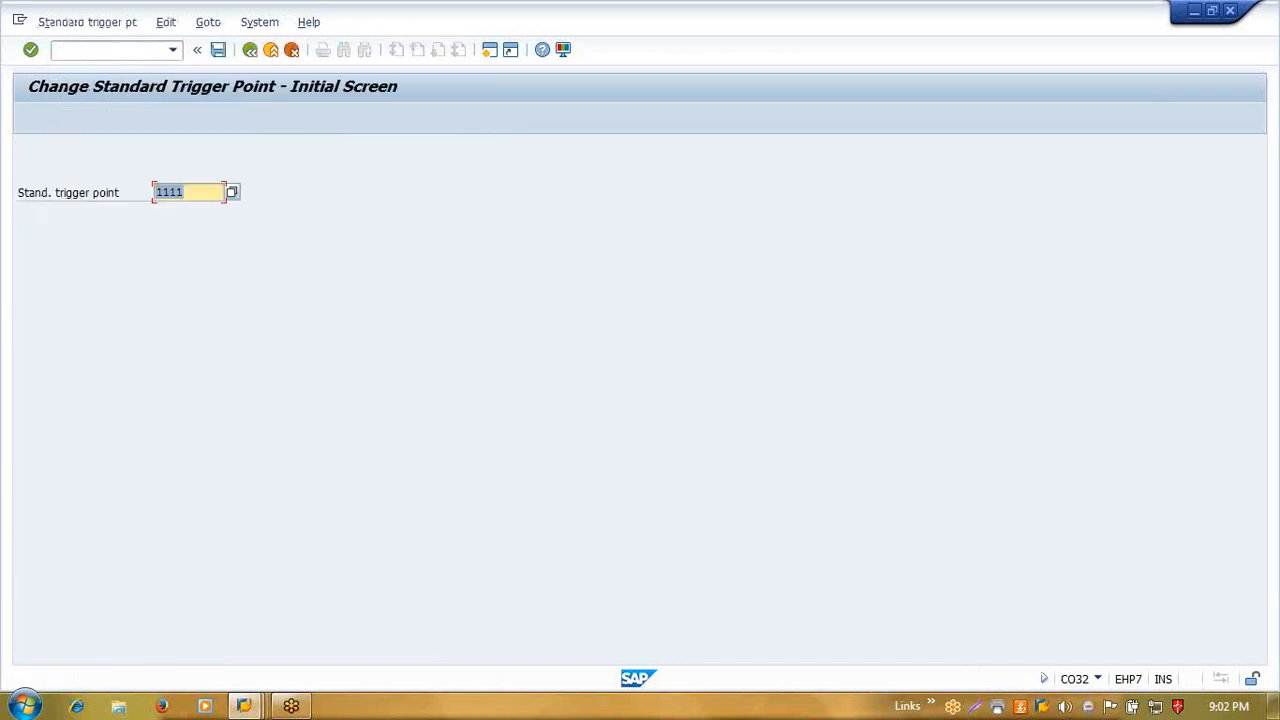
- Open the details of standard trigger point TEST1 for changing
key(BackSpace)
key(Down)
key(Down)
key(Return)
key(Return)
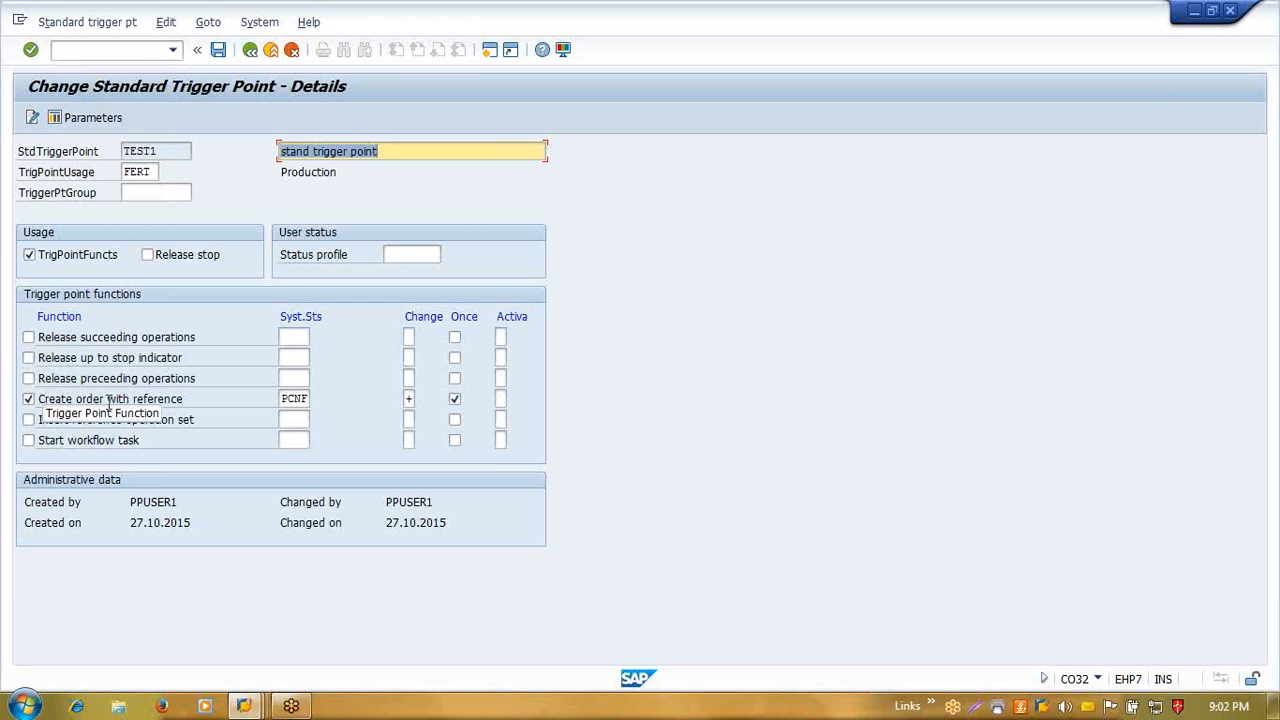
- Check the system status and the possible status change values for the Create order with reference function
click(283, 399)
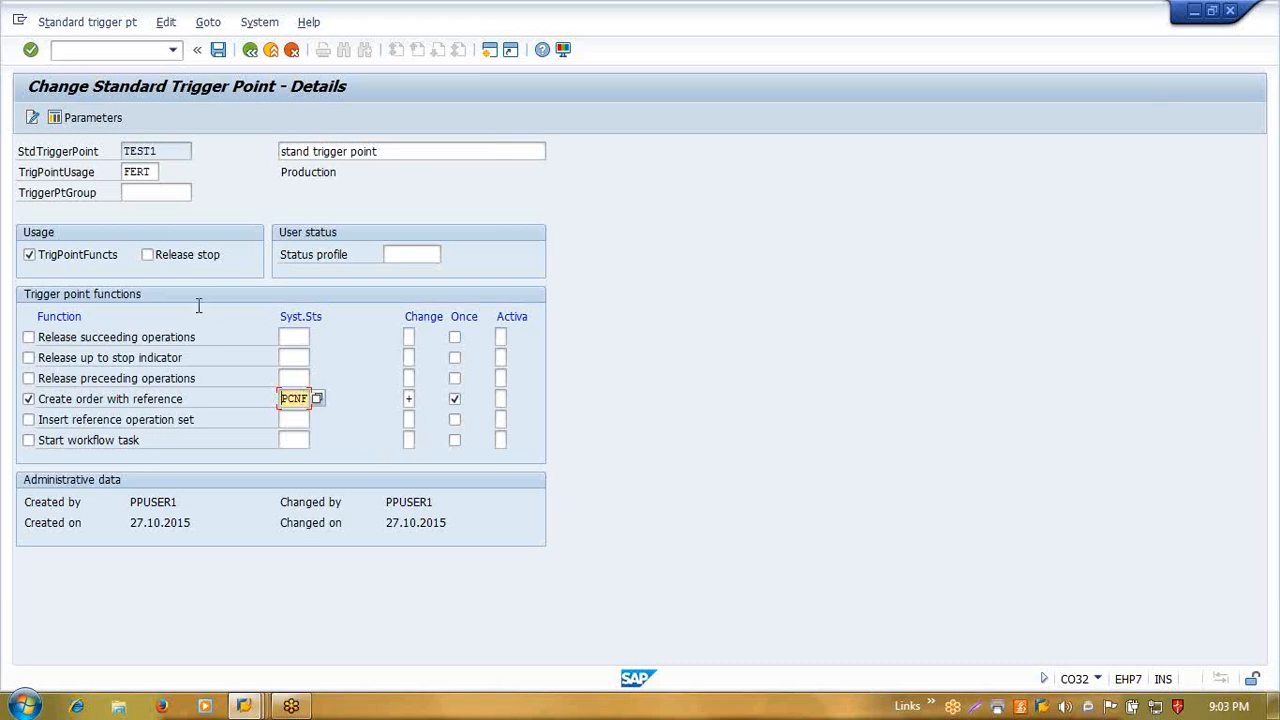
right_click(291, 400)
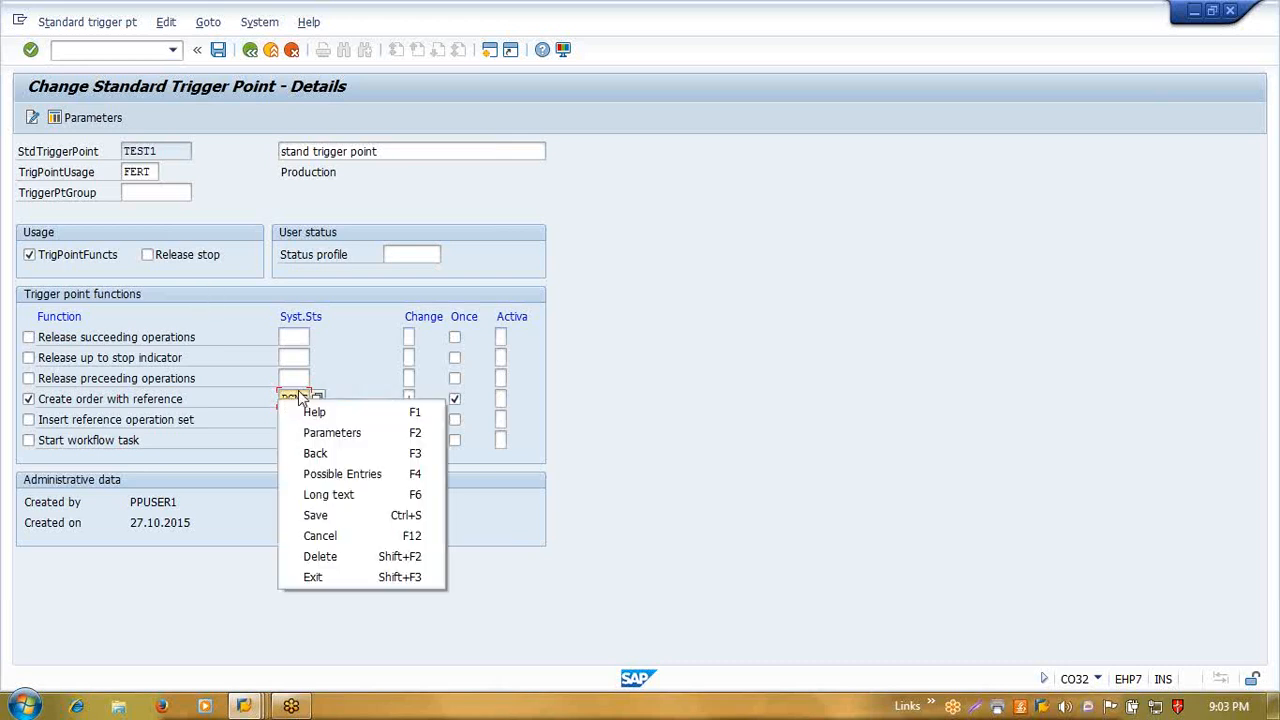
click(295, 400)
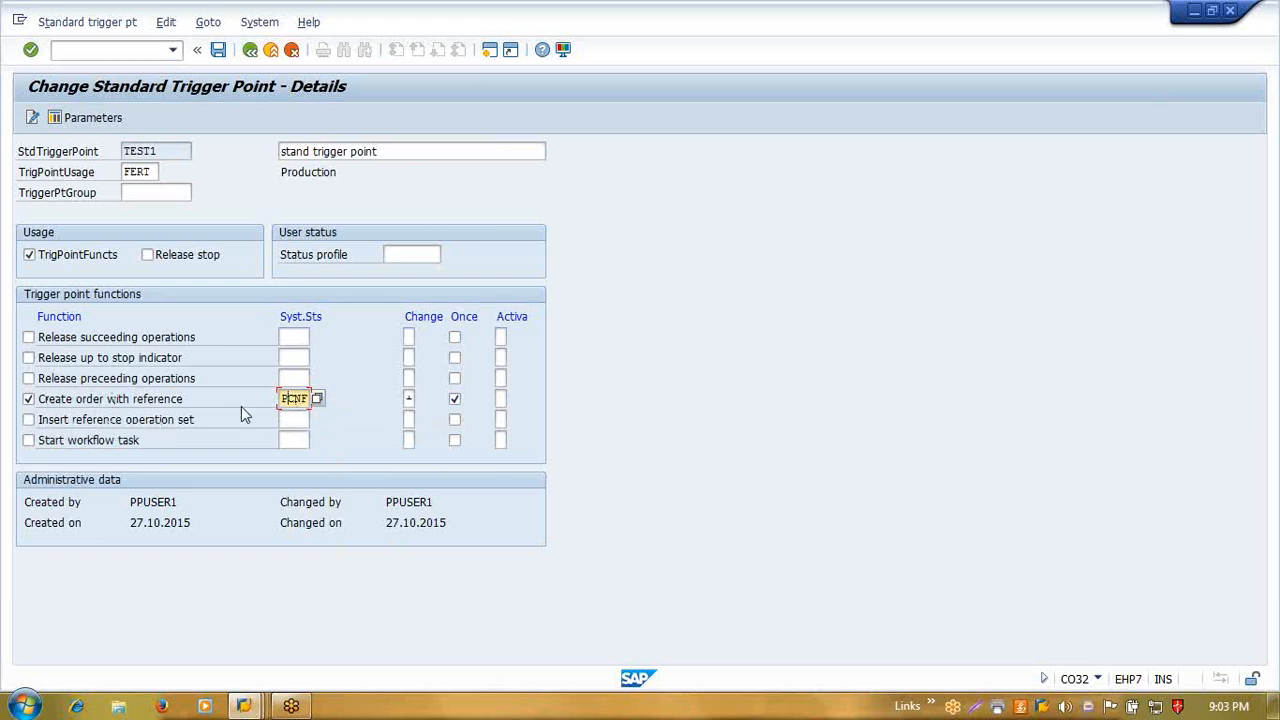
click(409, 399)
click(422, 400)
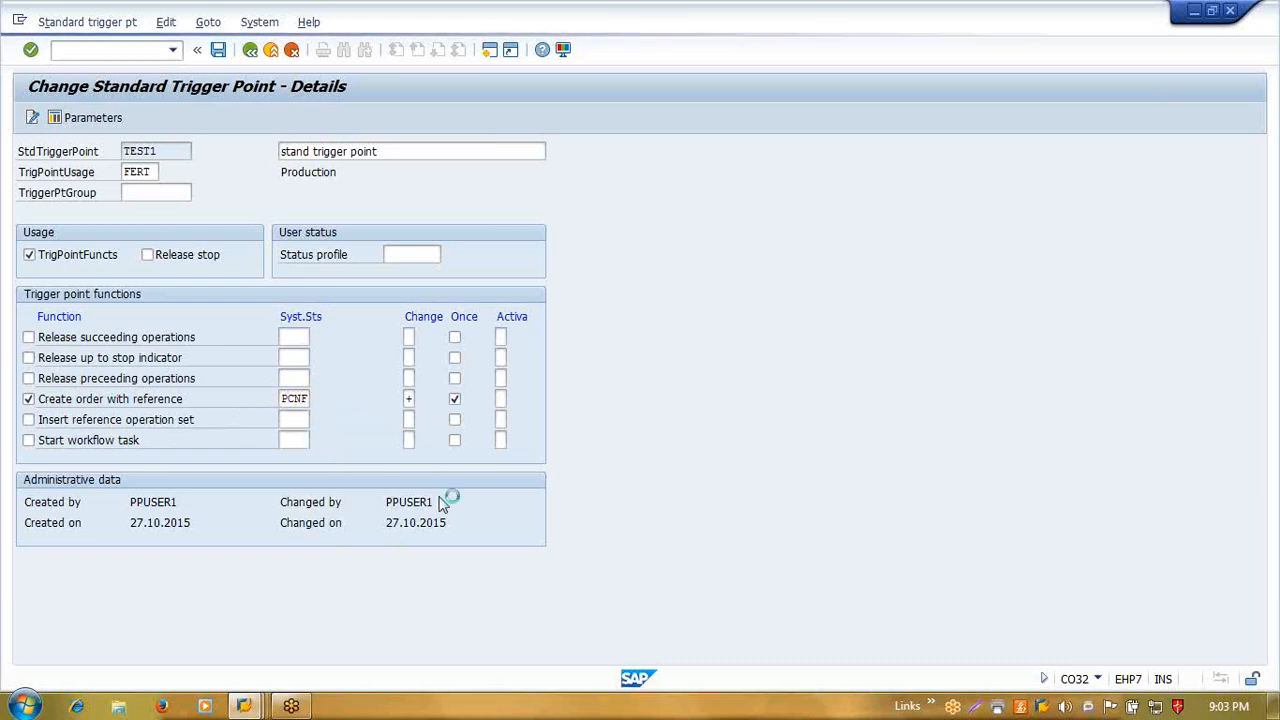
drag(218, 150, 804, 62)
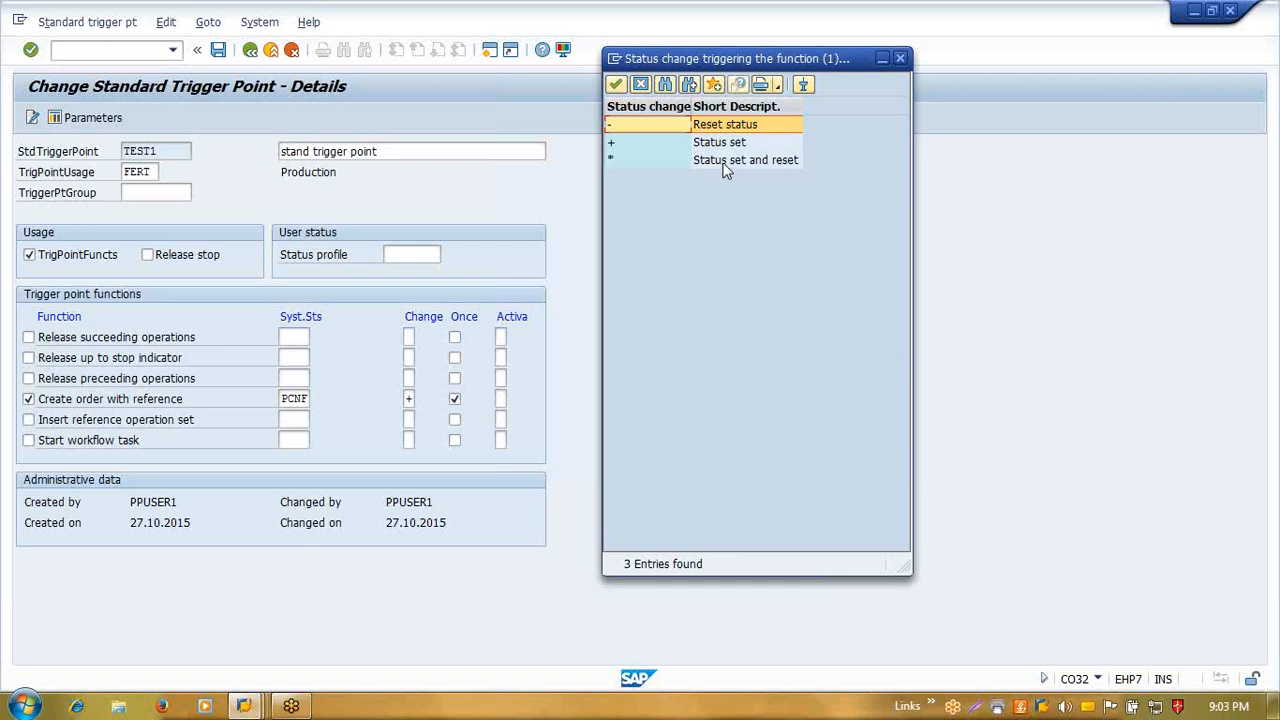
click(641, 84)
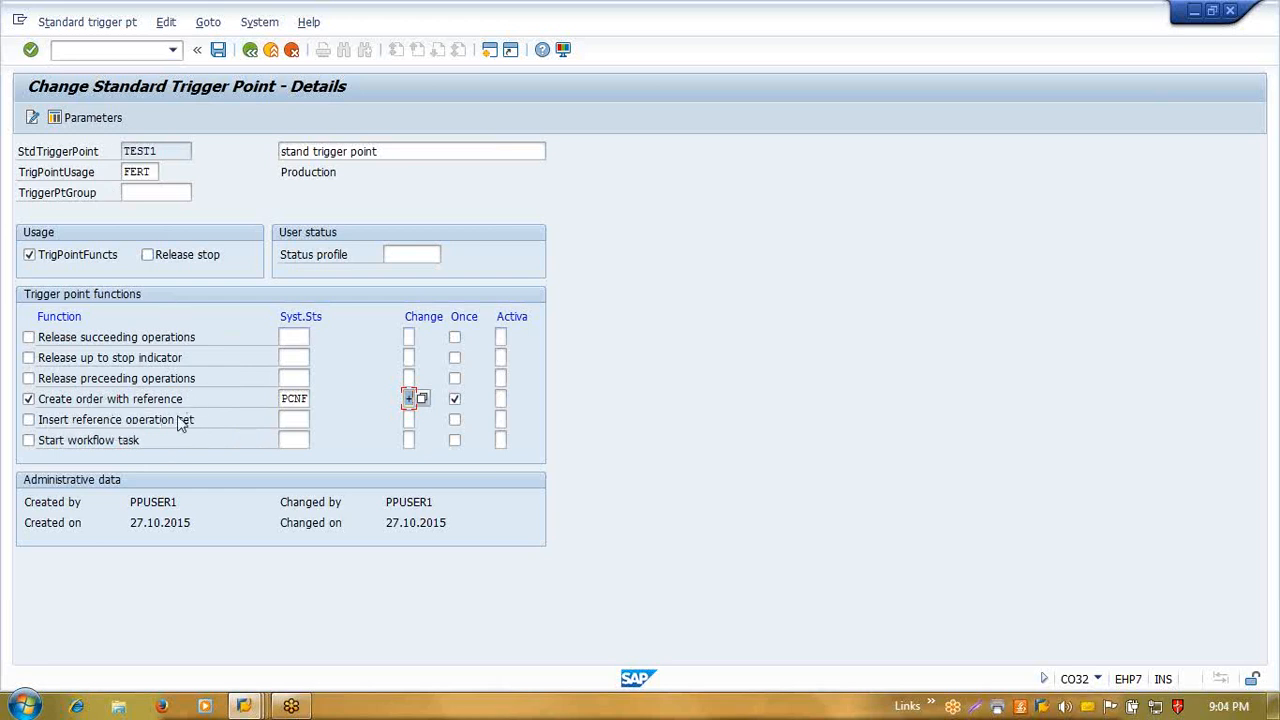
- Open the parameters of the Create order with reference function and review its order type, group and group counter
click(293, 398)
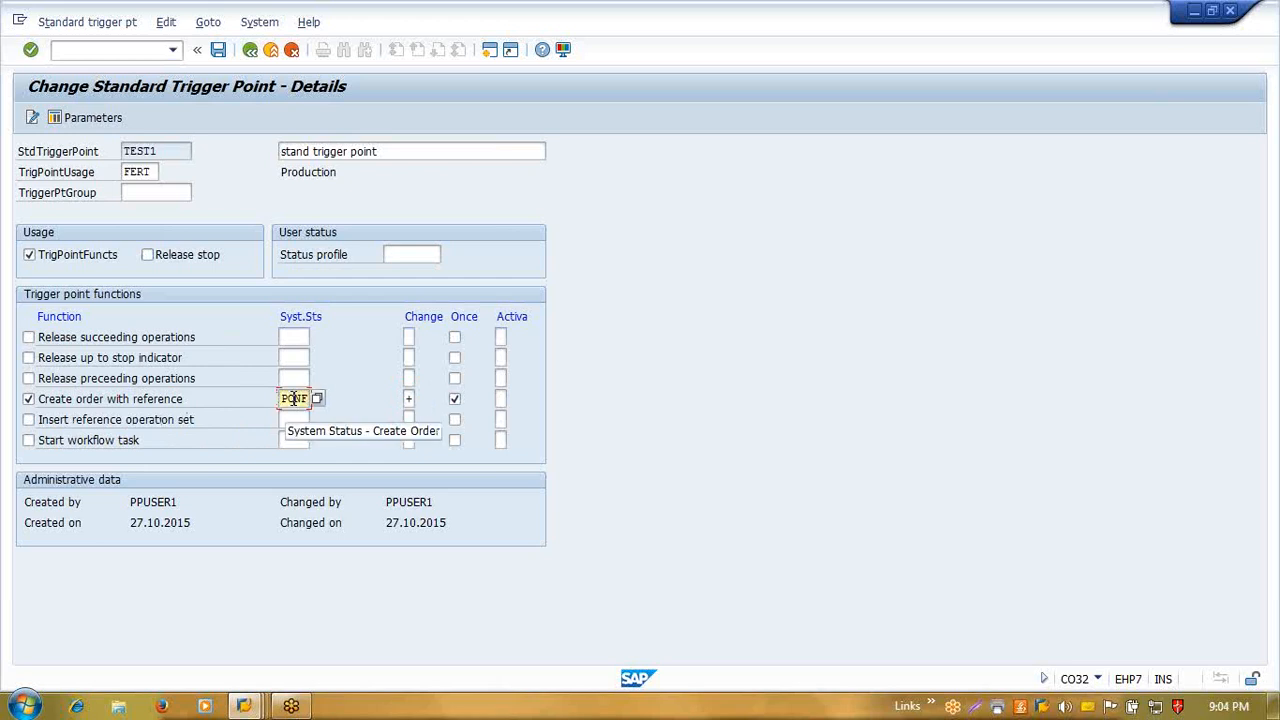
click(185, 399)
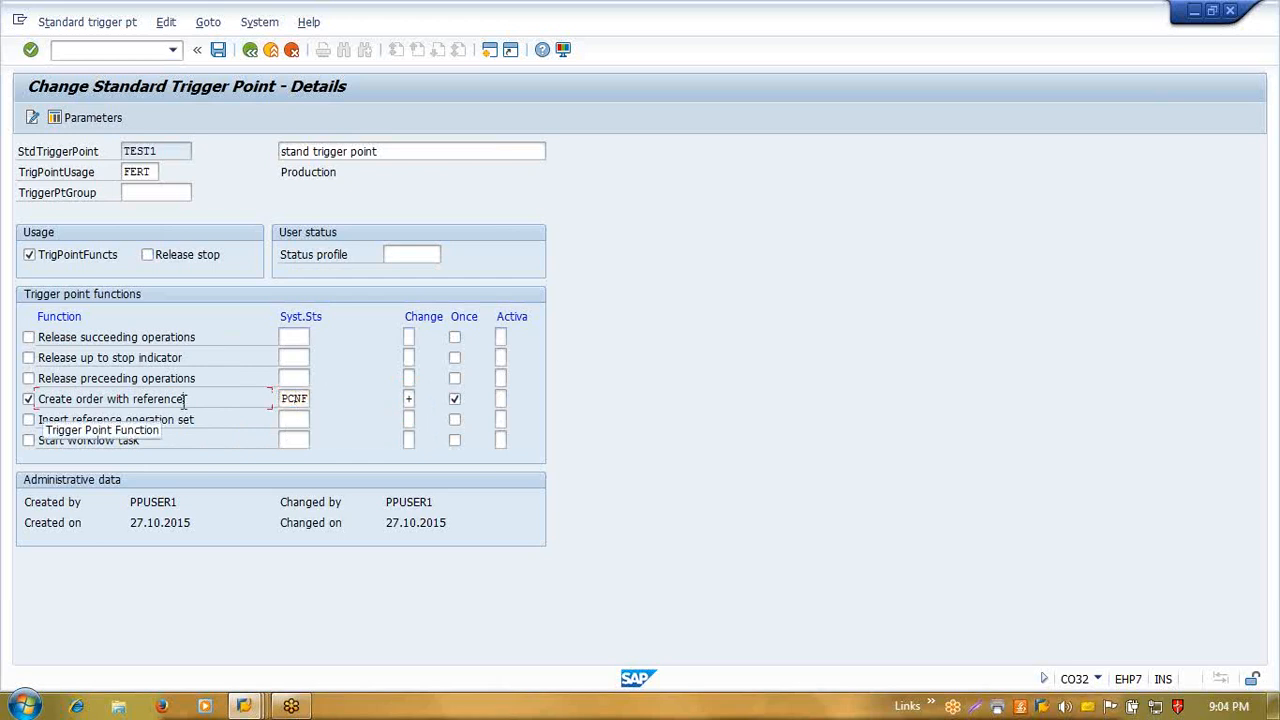
click(104, 126)
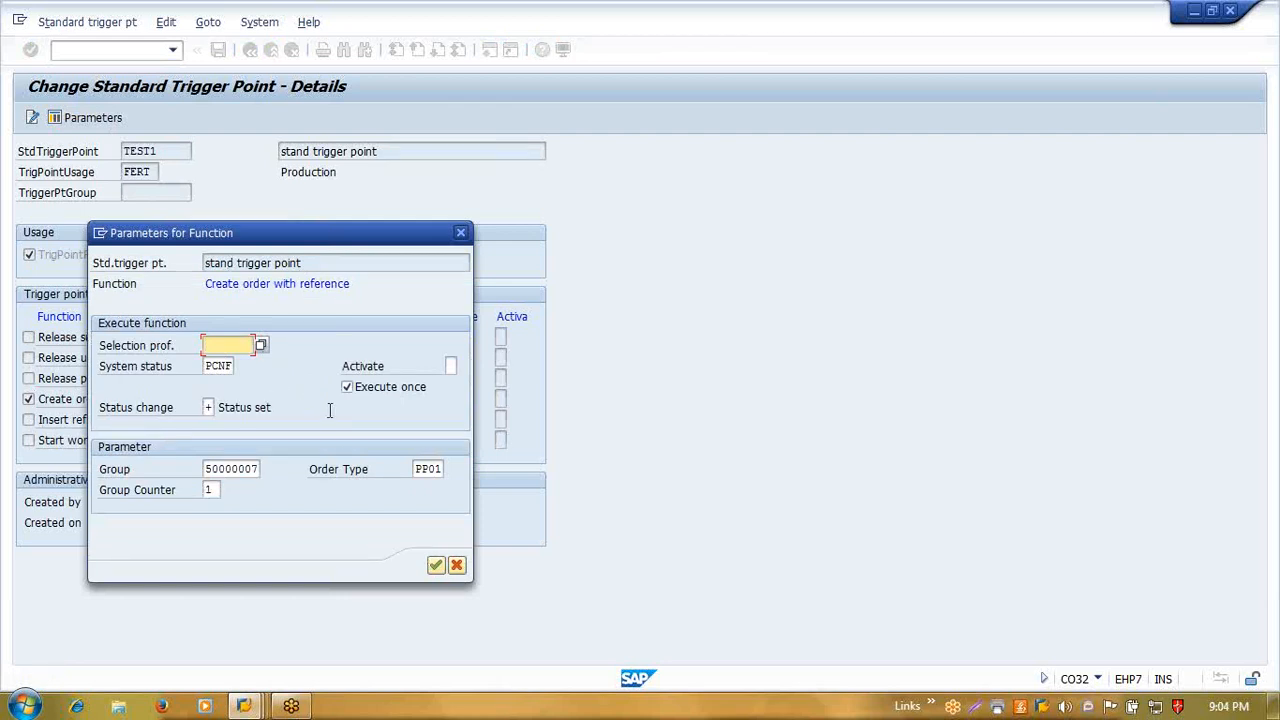
click(418, 470)
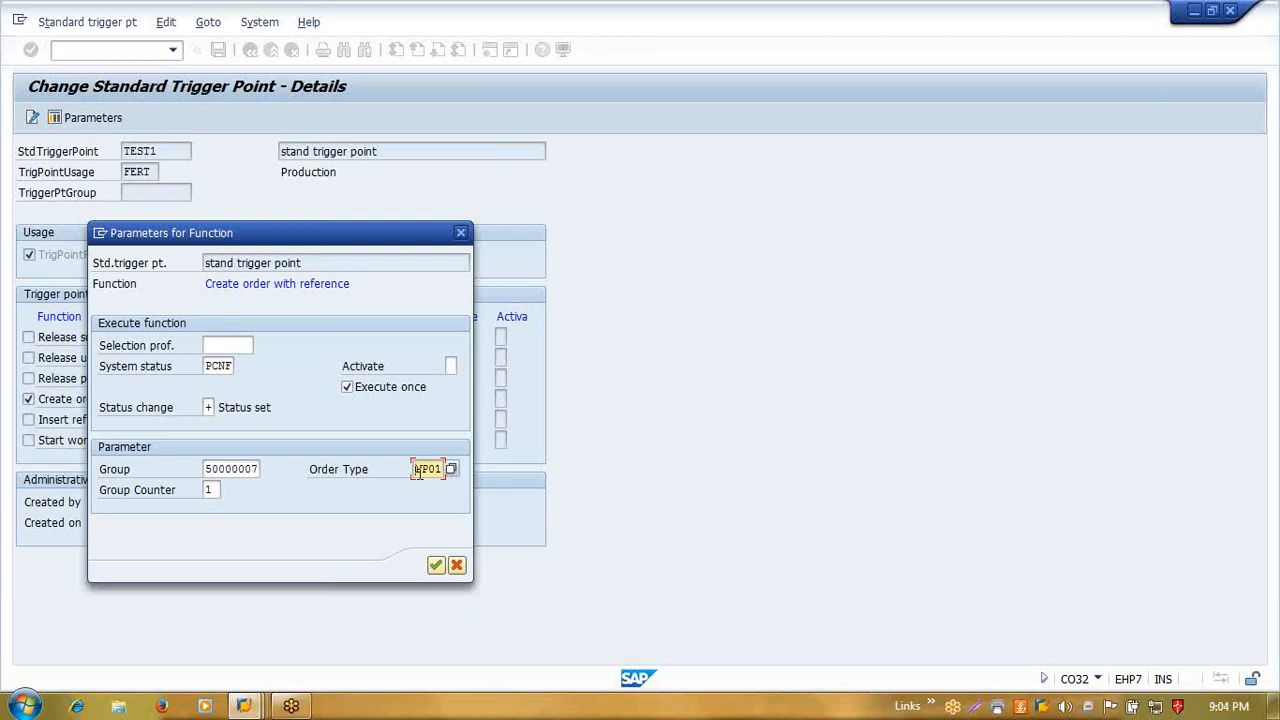
click(244, 468)
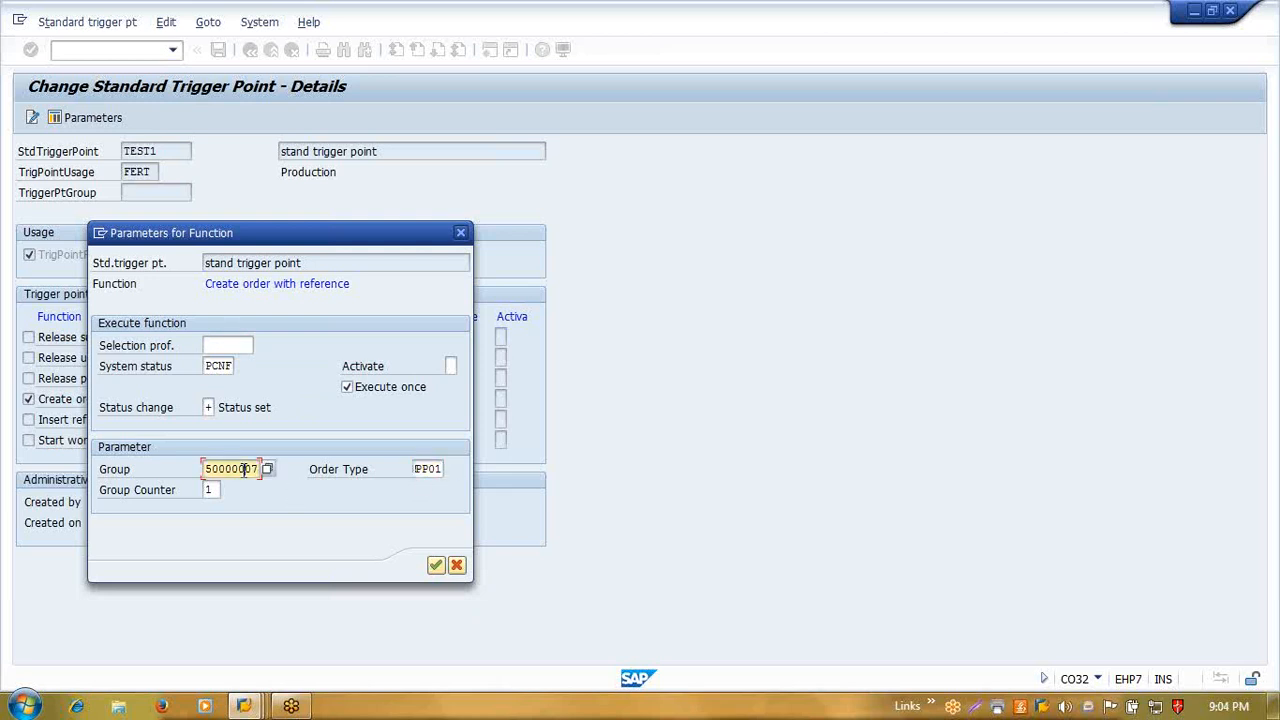
click(212, 489)
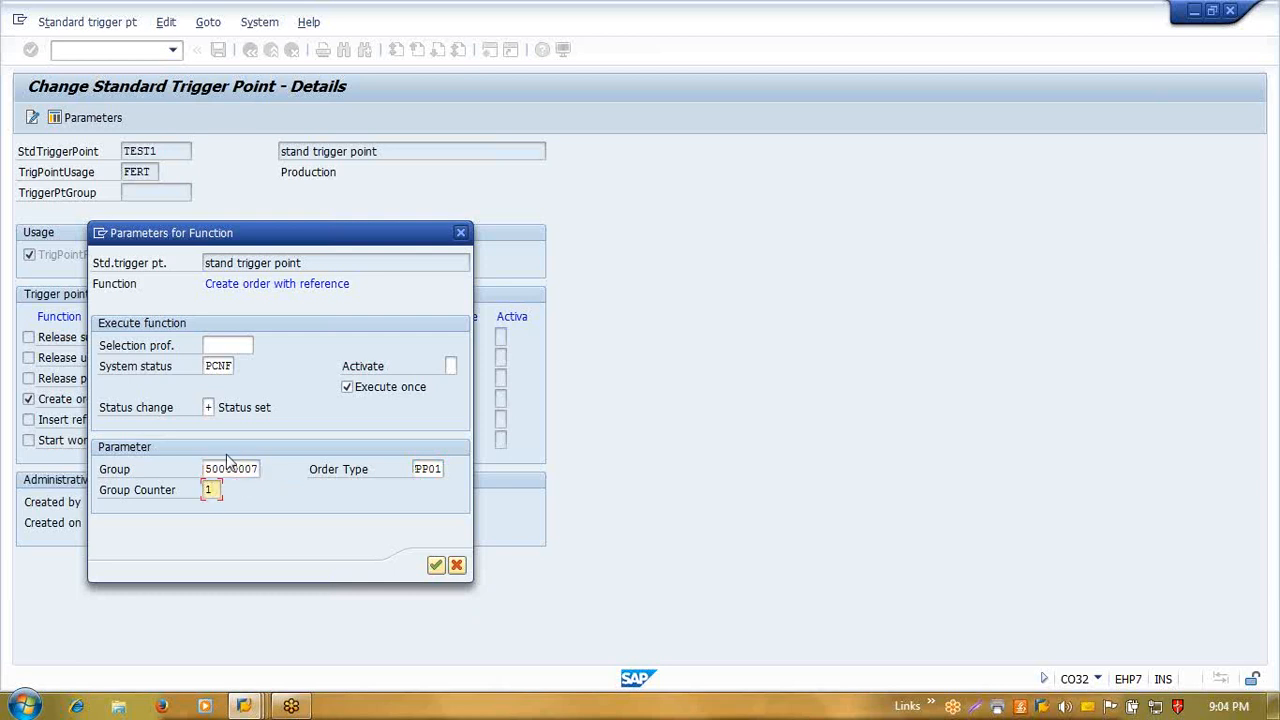
- Review the group and order type parameters of the Create order with reference function, and confirm the parameters
click(228, 460)
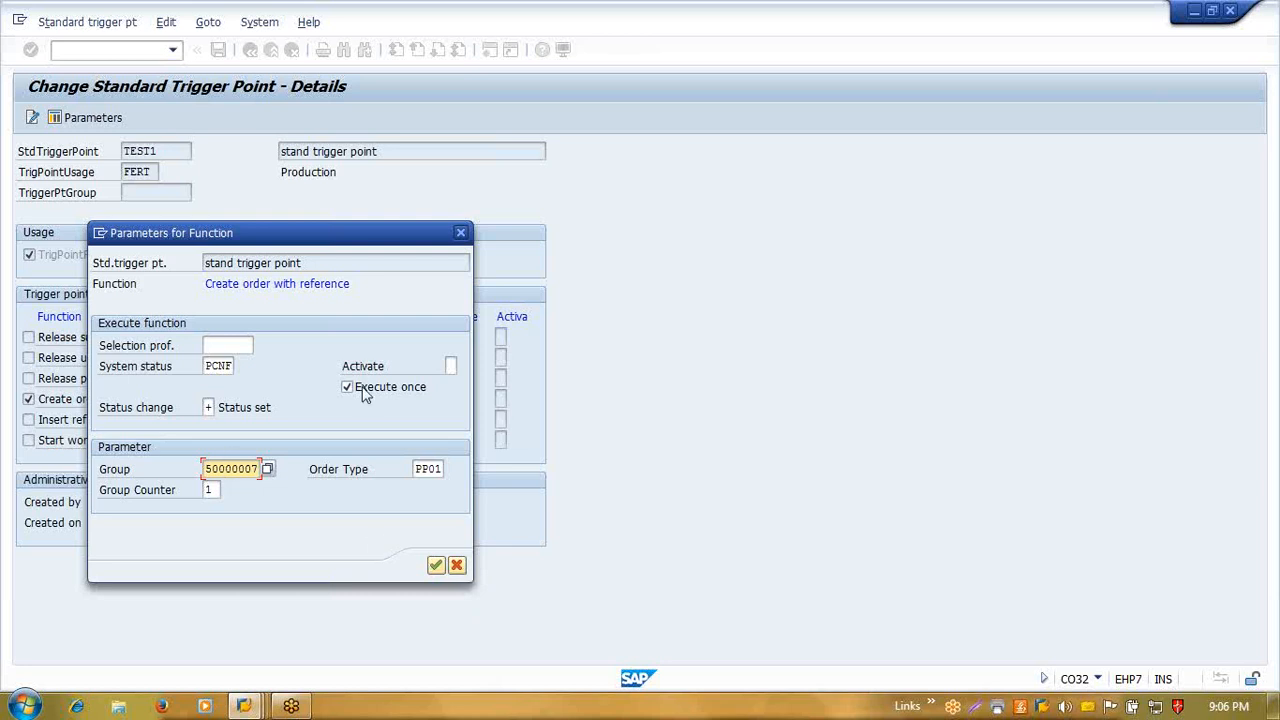
drag(372, 236, 774, 131)
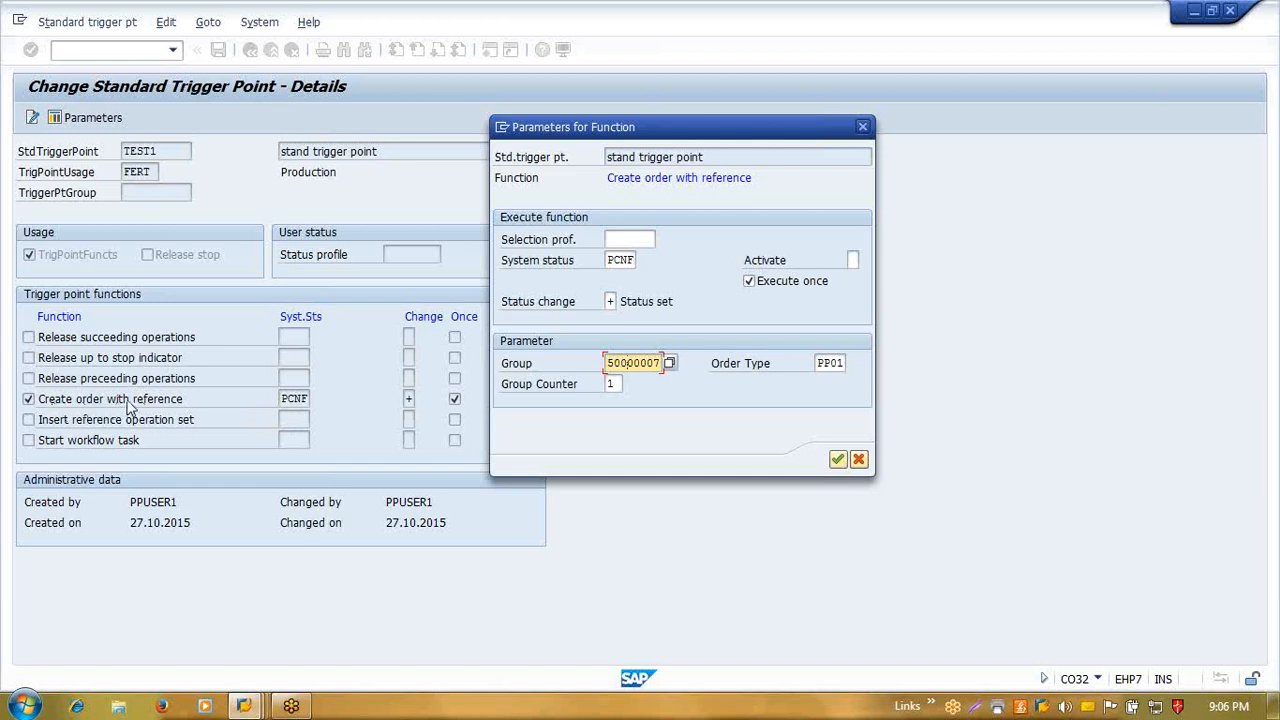
click(819, 363)
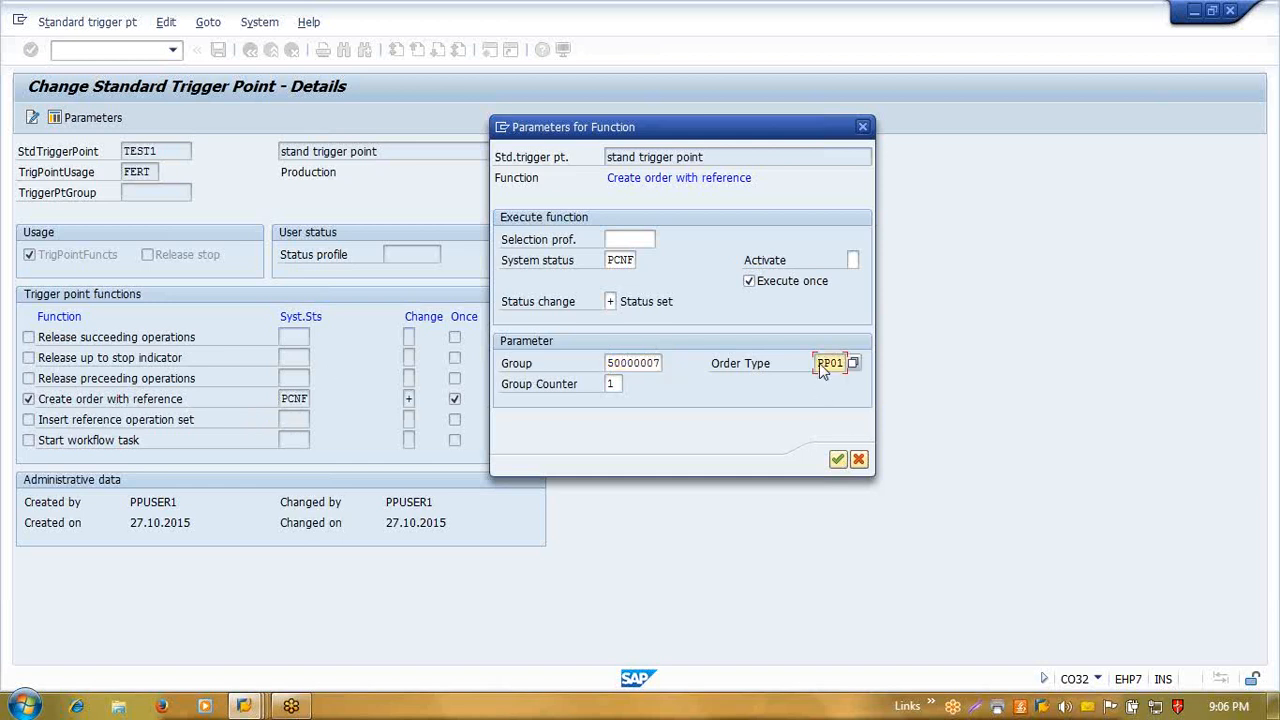
click(627, 362)
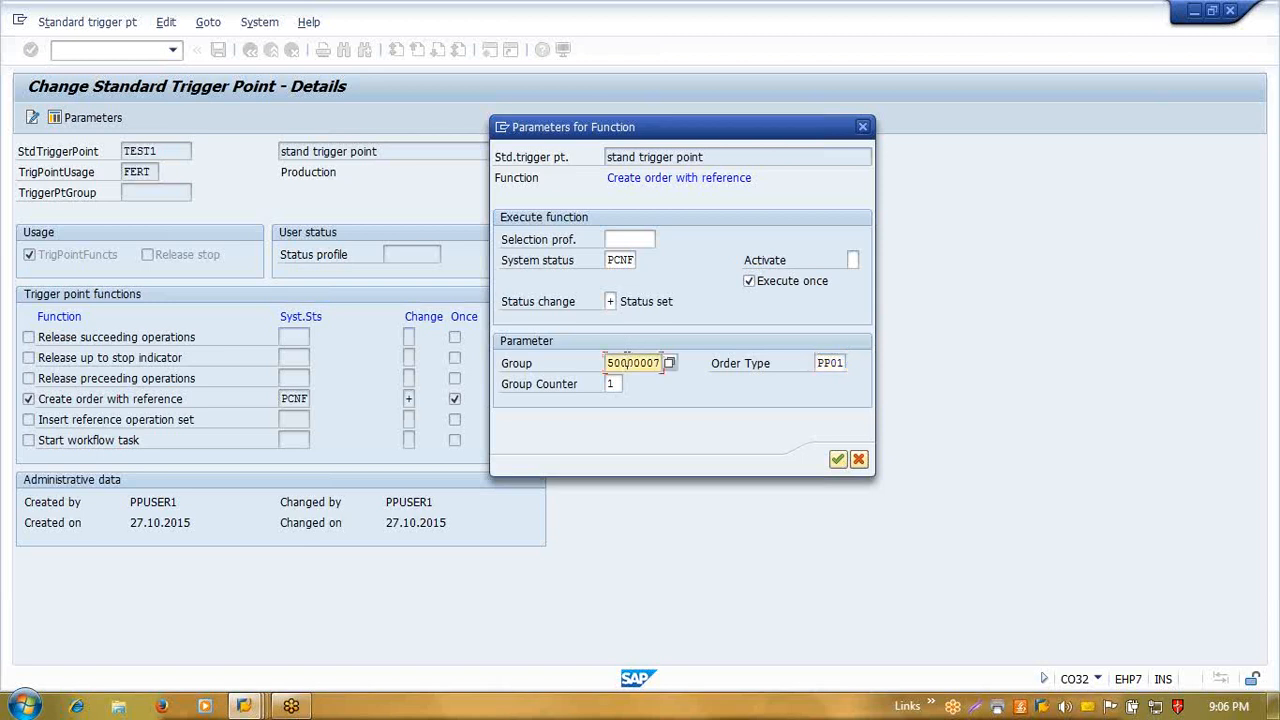
click(837, 460)
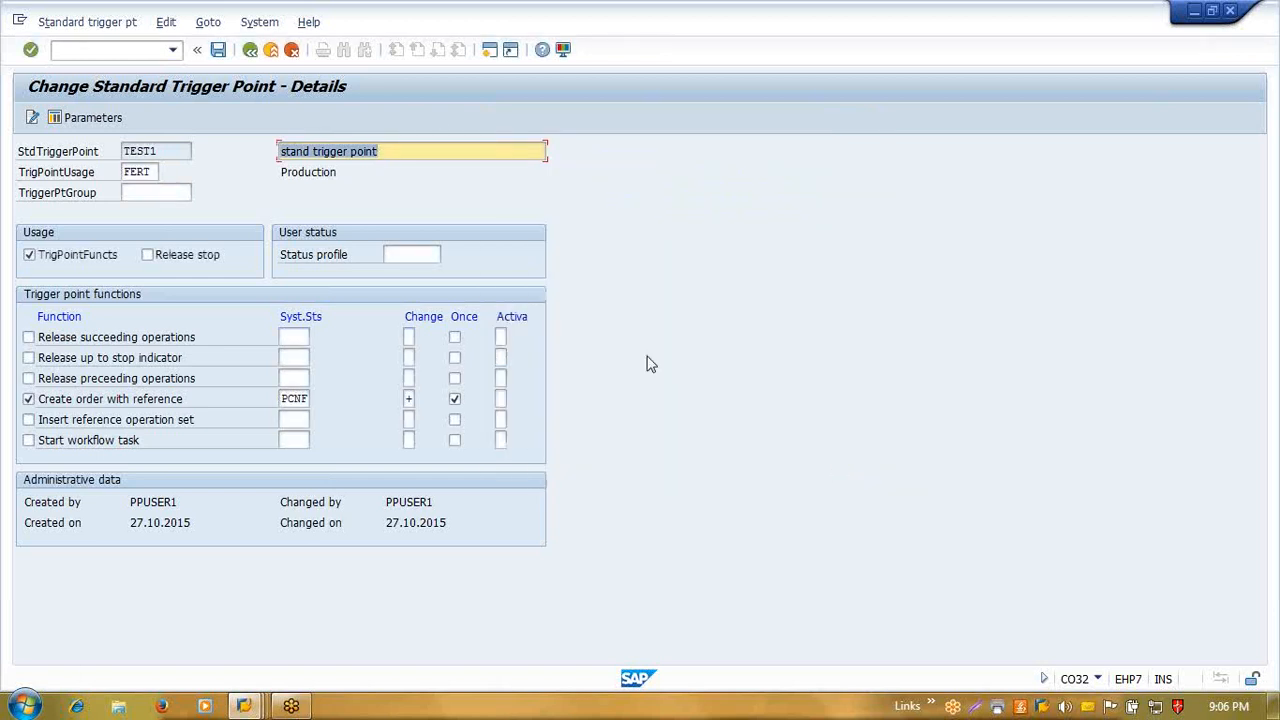
- Leave the Change Standard Trigger Point transaction and return to the SAP Easy Access screen
click(221, 55)
click(251, 50)
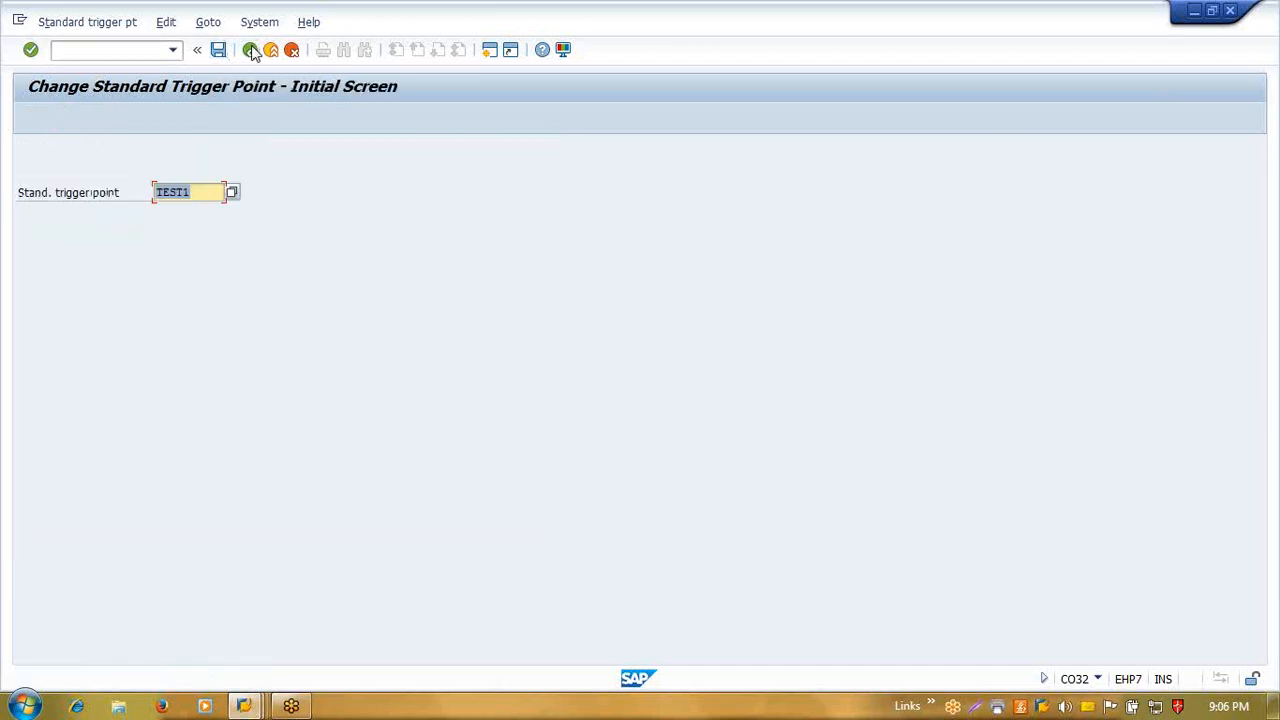
click(251, 50)
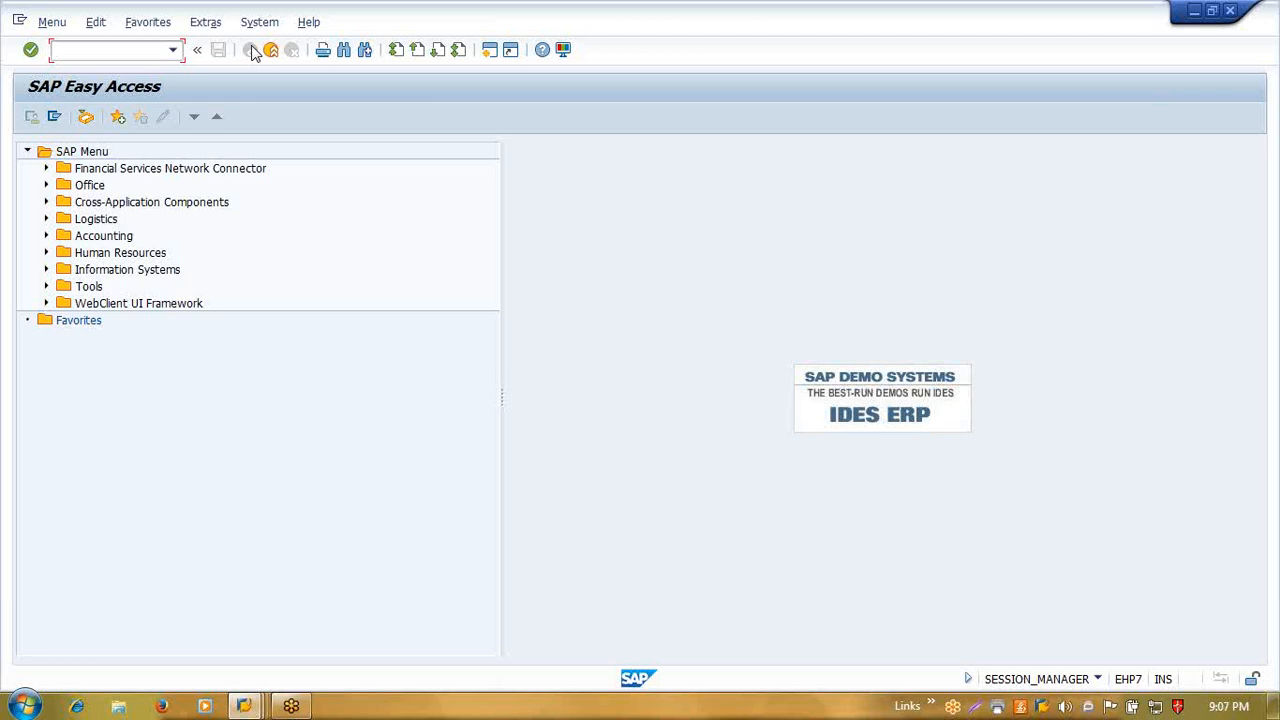
text(ca12)
key(Return)
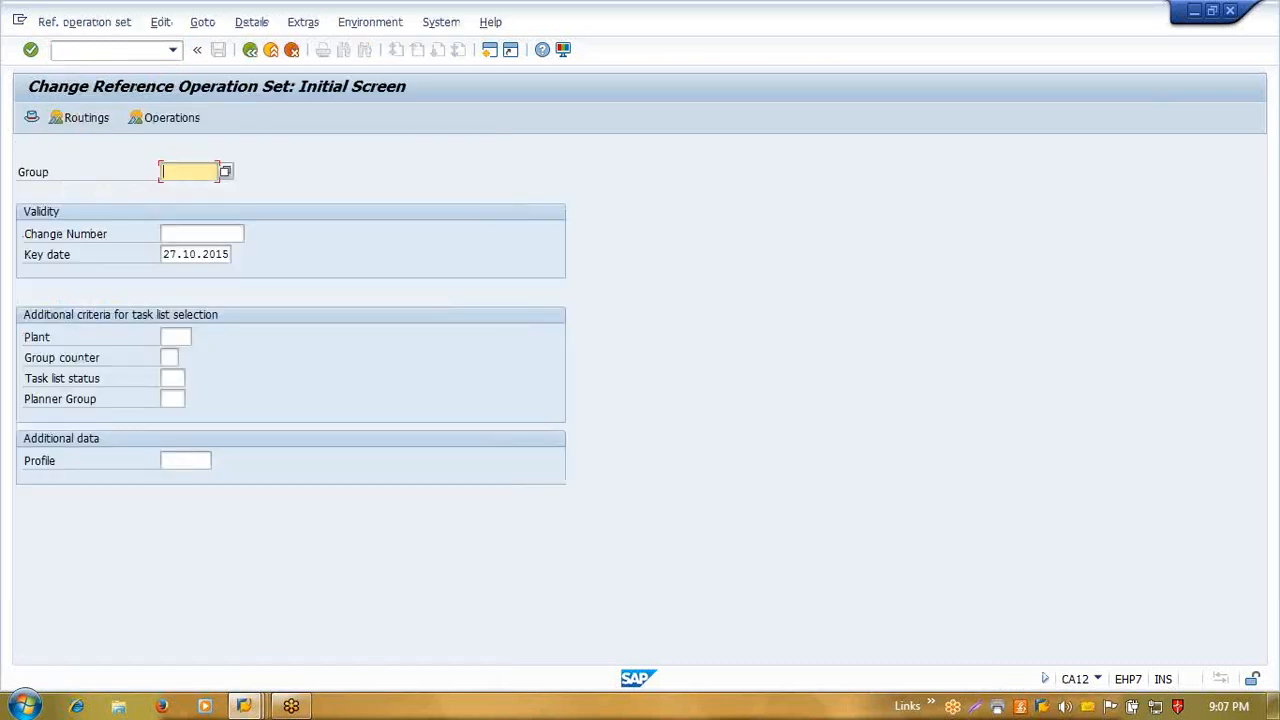
key(F3)
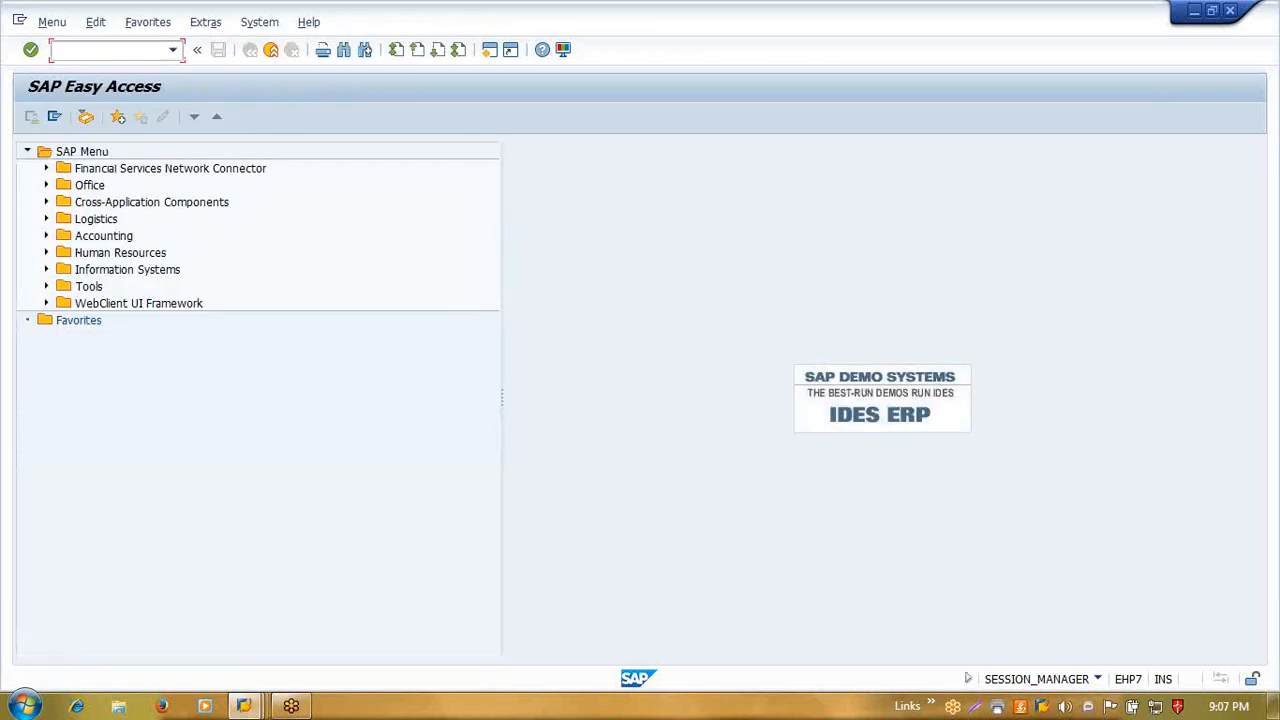
text(ca11)
key(Return)
key(F3)
- Open the operation overview of the routing for material 2869 in transaction CA02 with key date 01.10.2015
text(ca02)
key(Return)
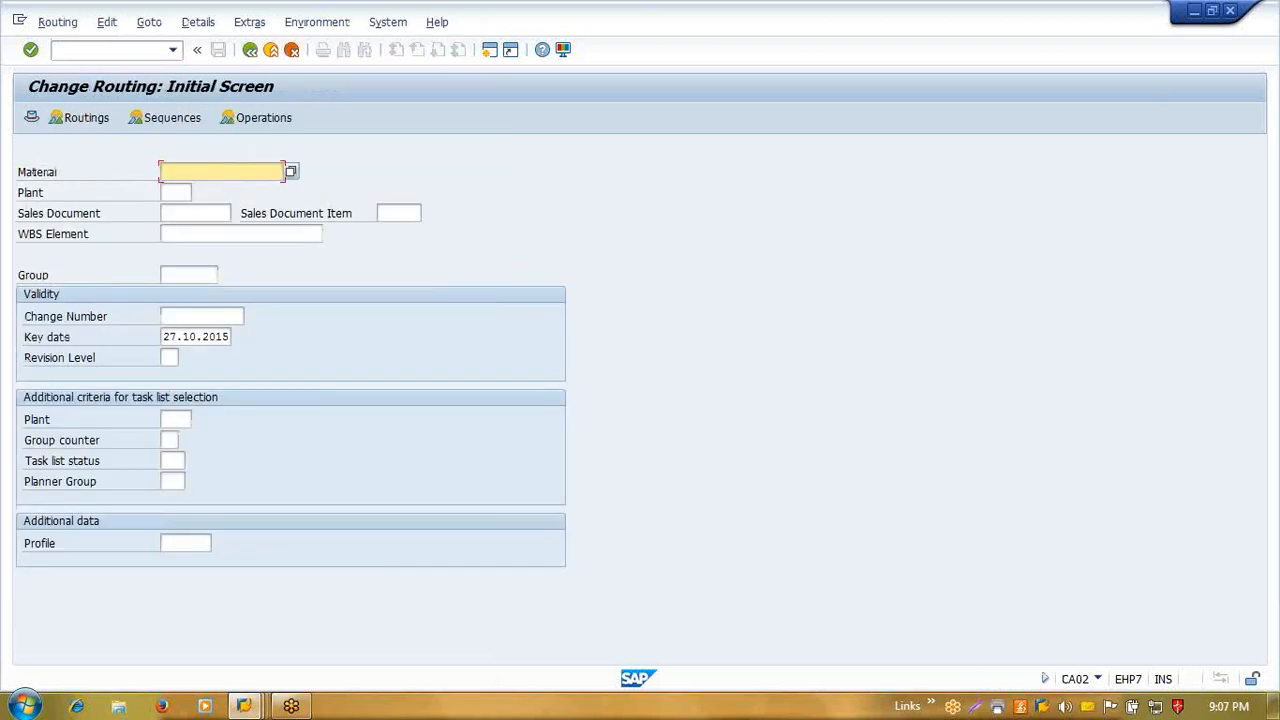
key(Down)
key(Return)
click(242, 233)
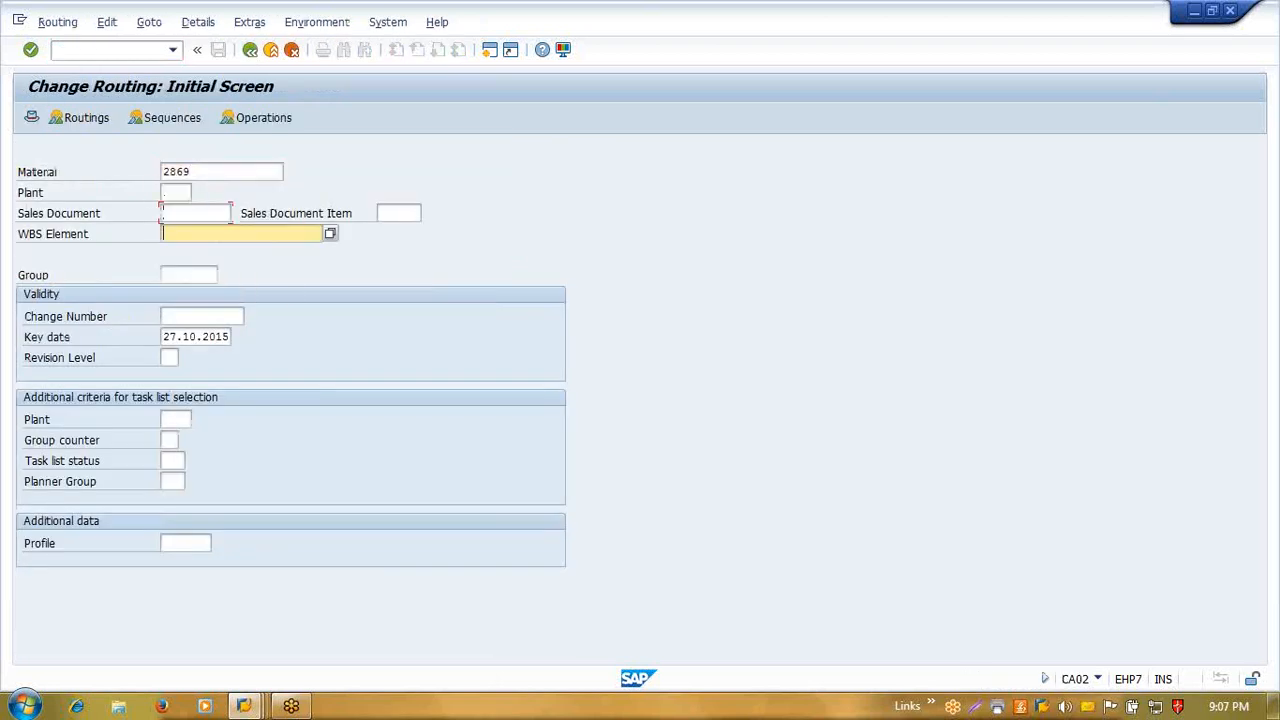
key(Tab)
key(Tab)
text(01.10.2015)
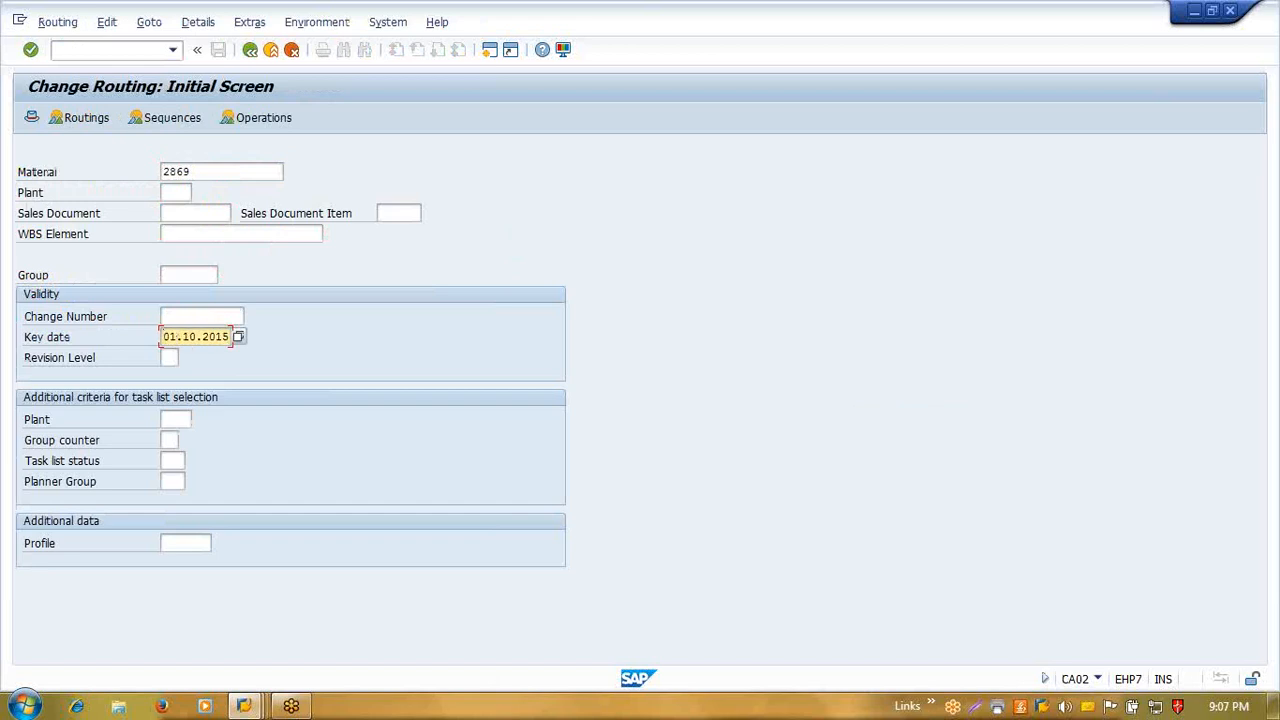
key(Return)
key(Down)
key(Return)
key(Return)
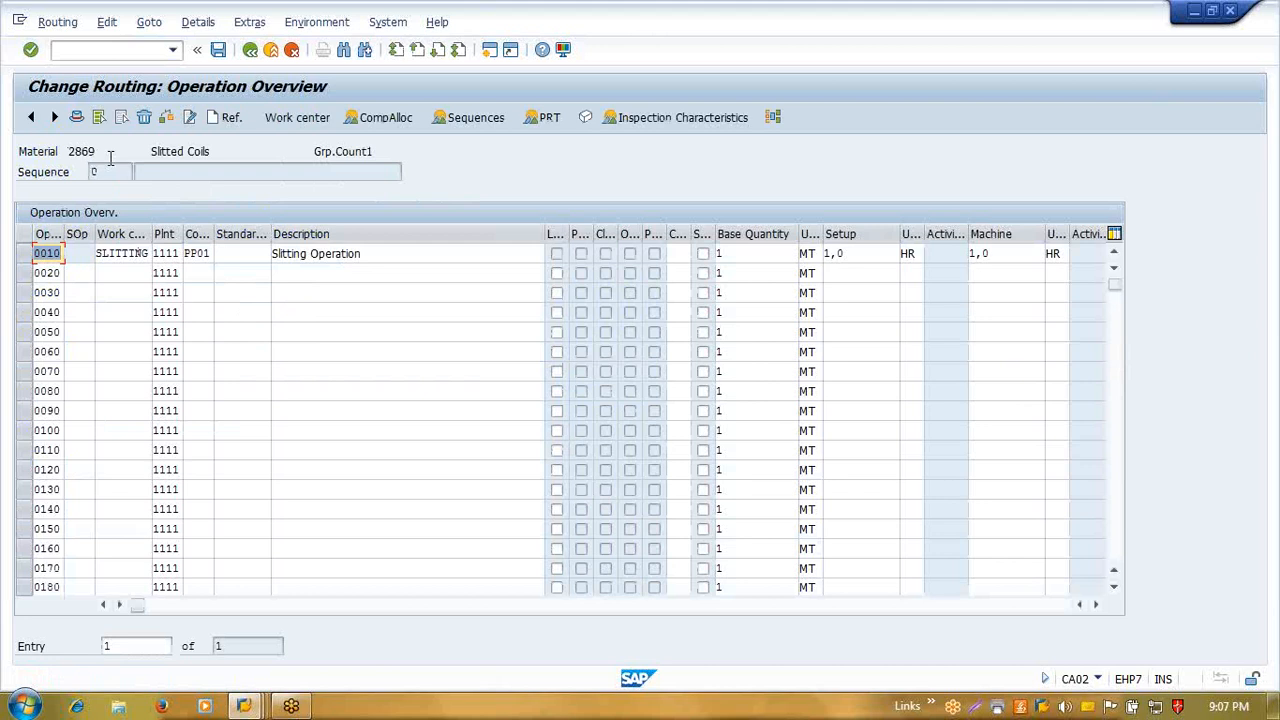
- Open the details of the FERT trigger point assigned to slitting operation 0010
click(25, 256)
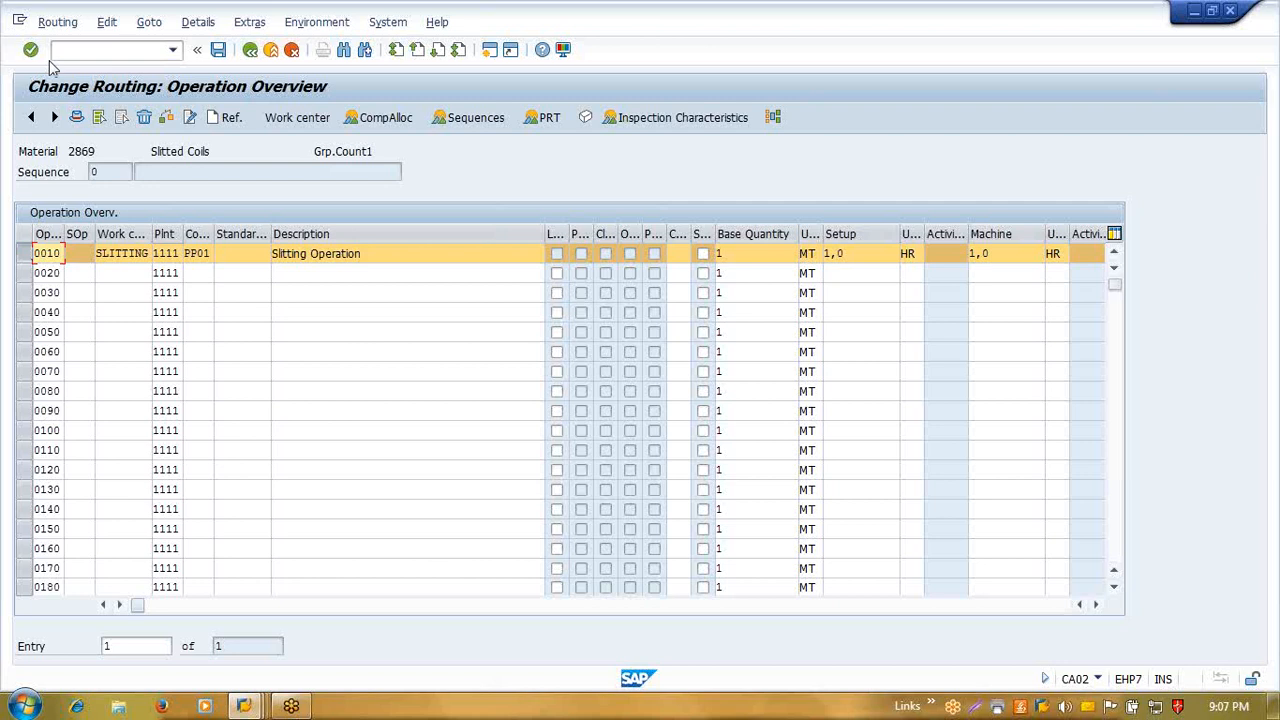
click(141, 24)
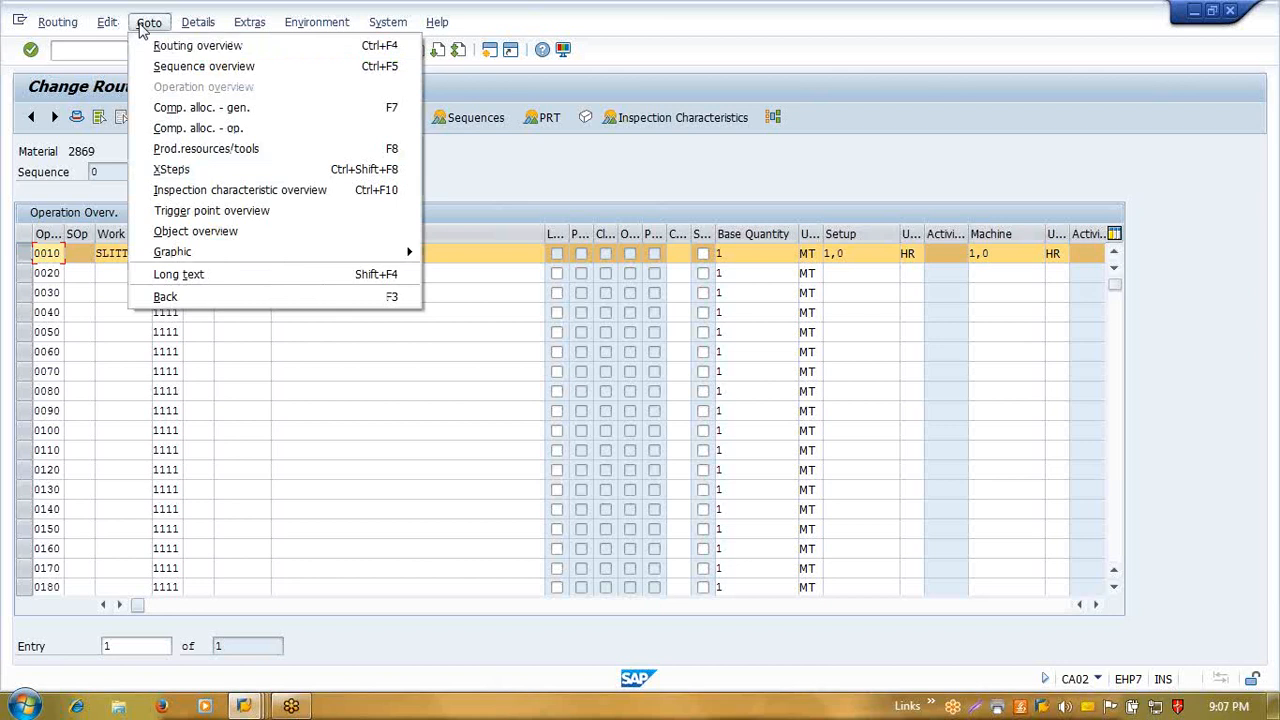
click(253, 210)
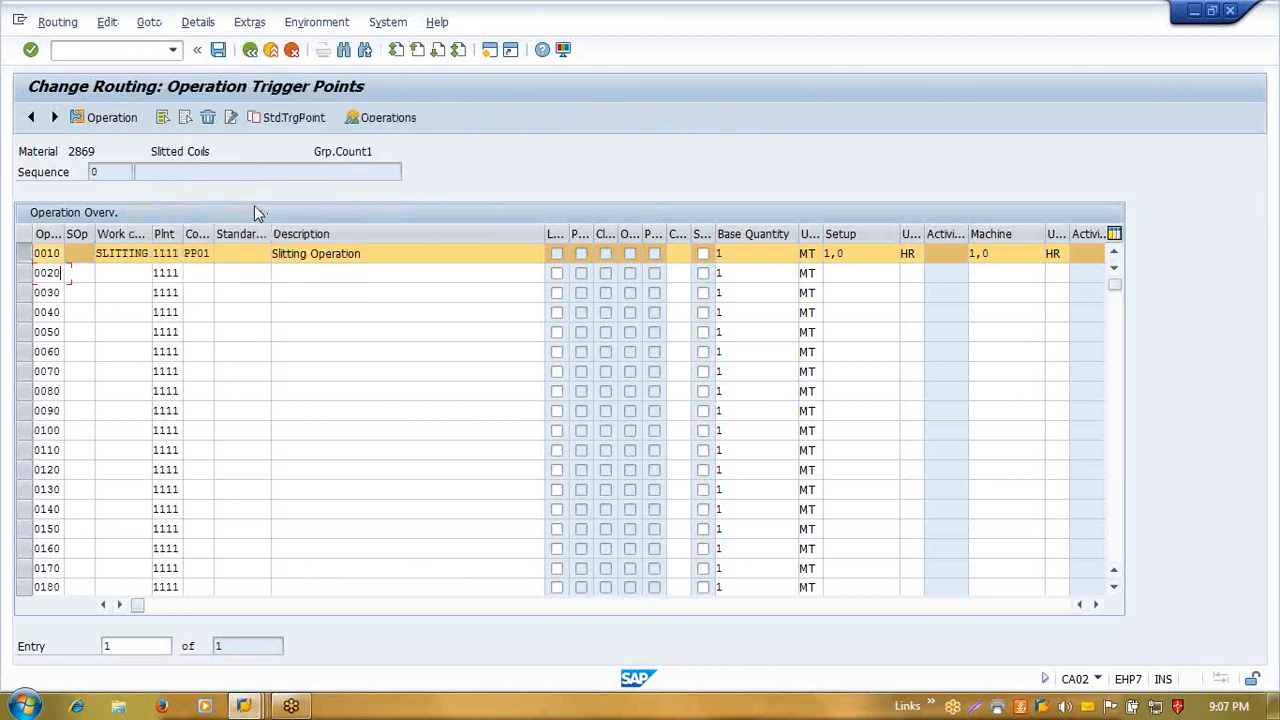
click(189, 274)
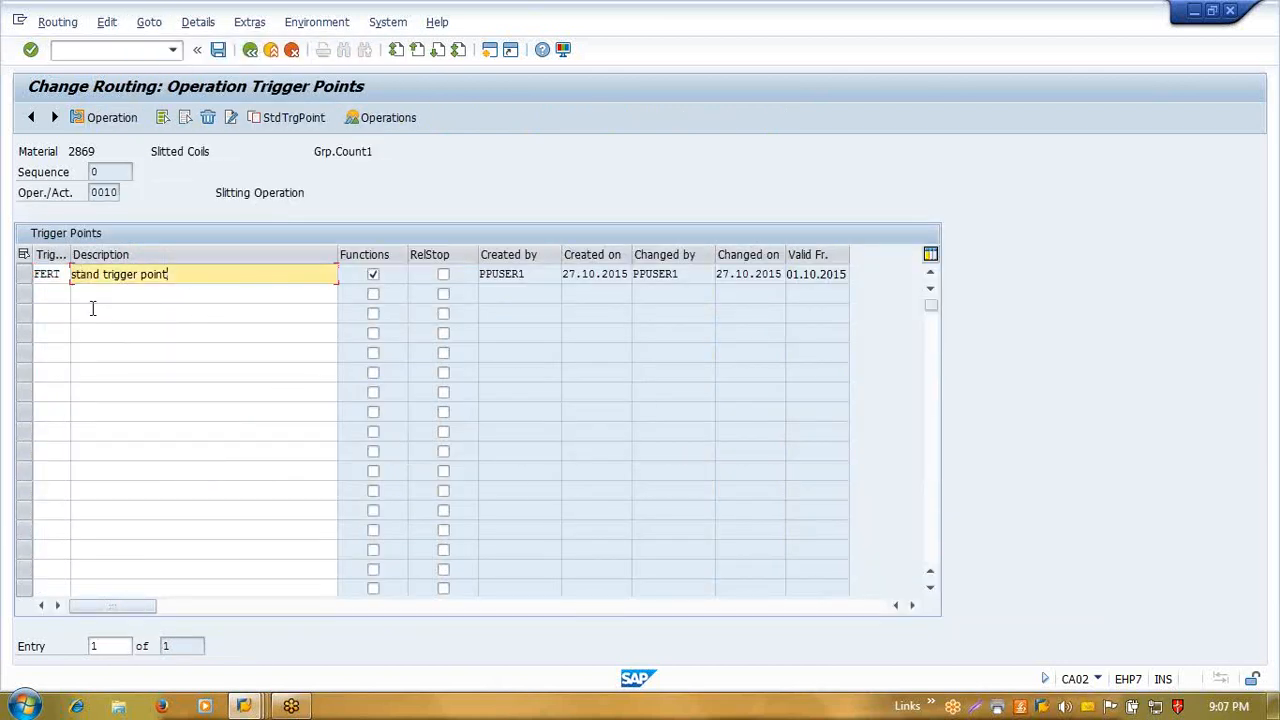
click(56, 276)
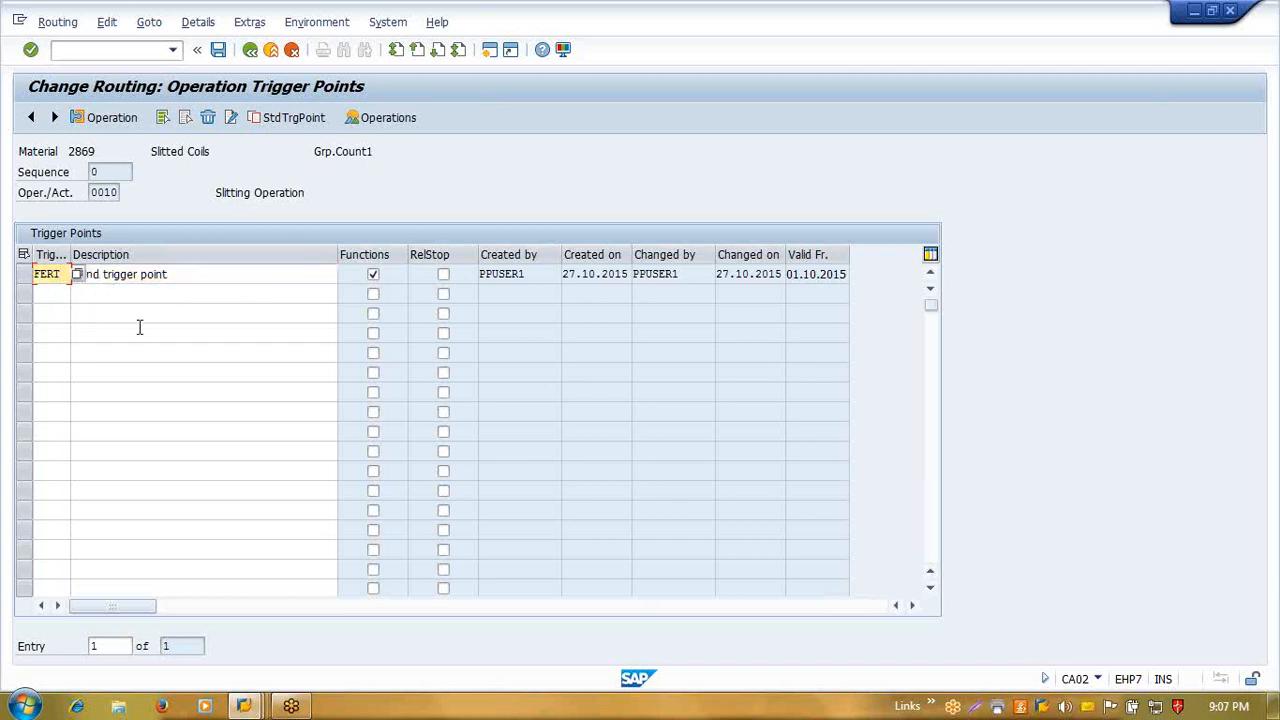
double_click(60, 276)
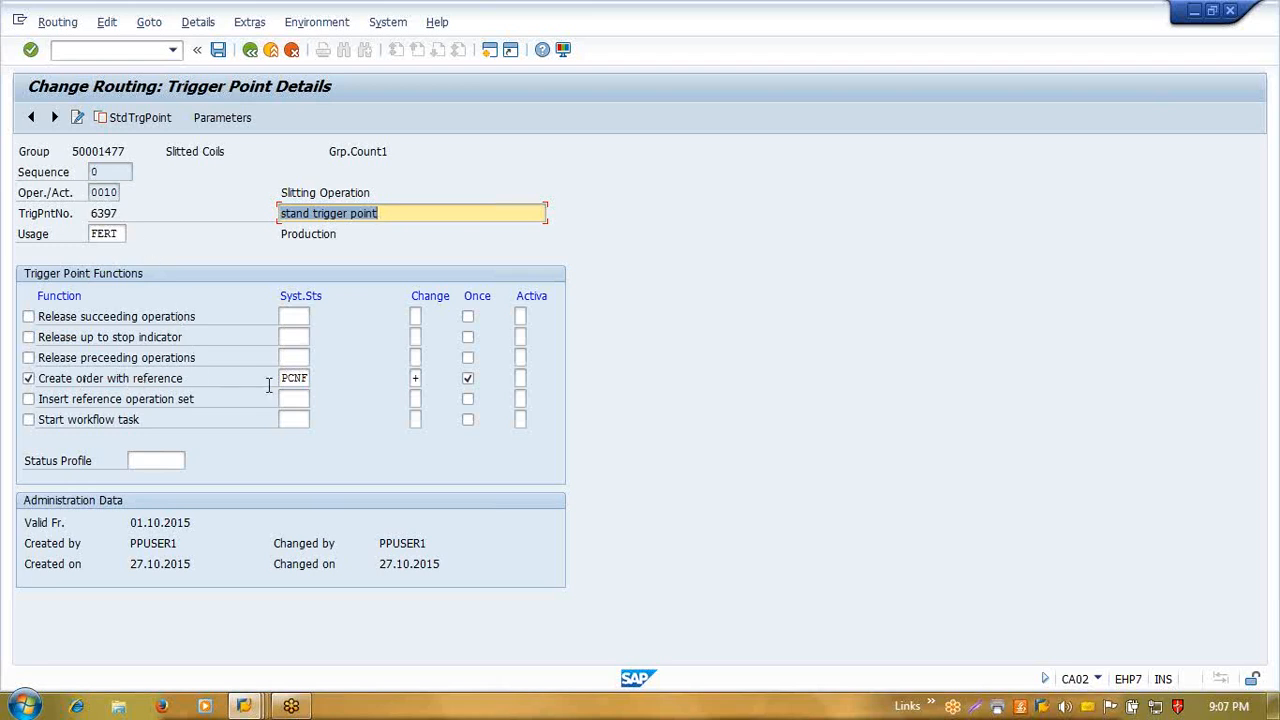
- Review the parameters of the trigger point's Create order with reference function, and save and leave the routing
click(228, 124)
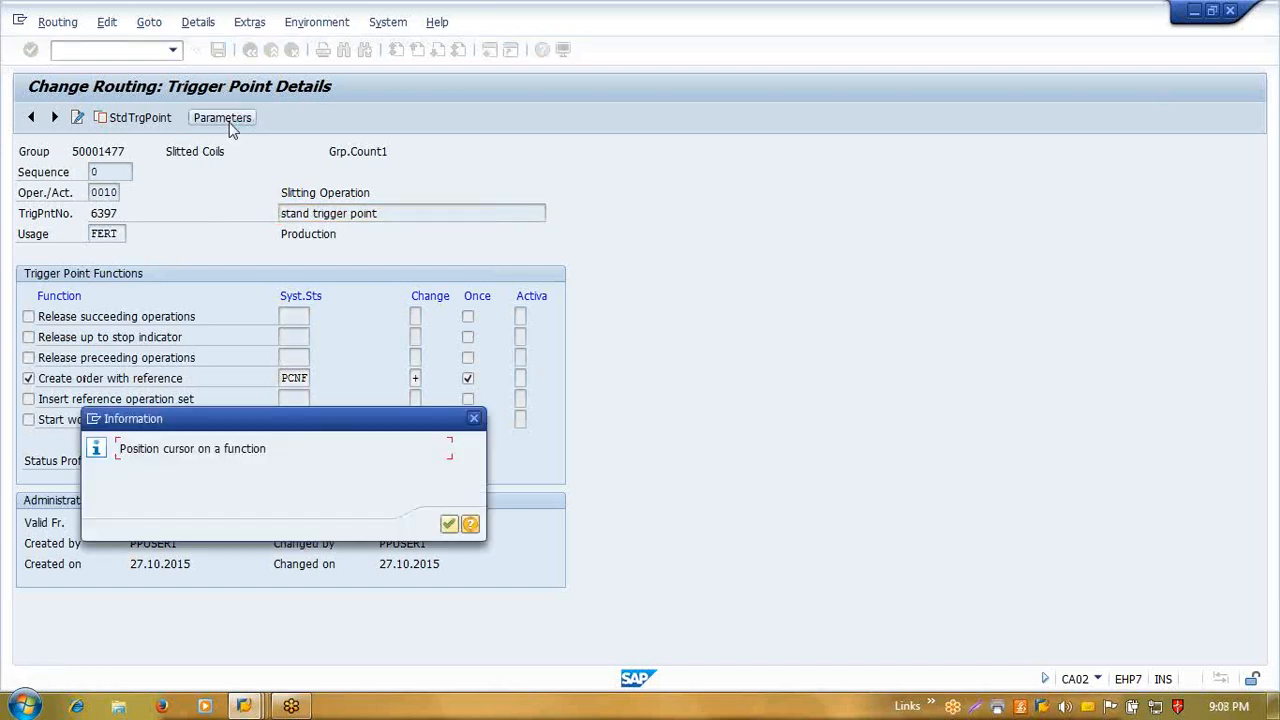
key(Return)
click(172, 382)
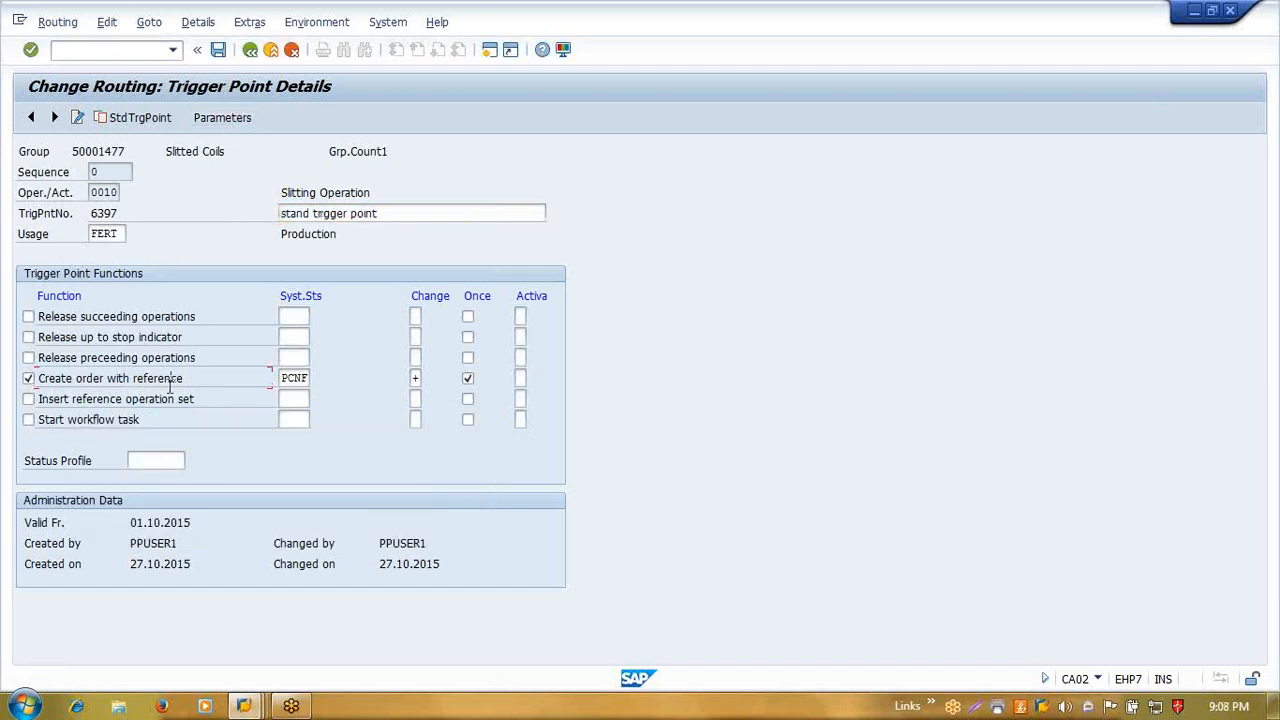
click(224, 118)
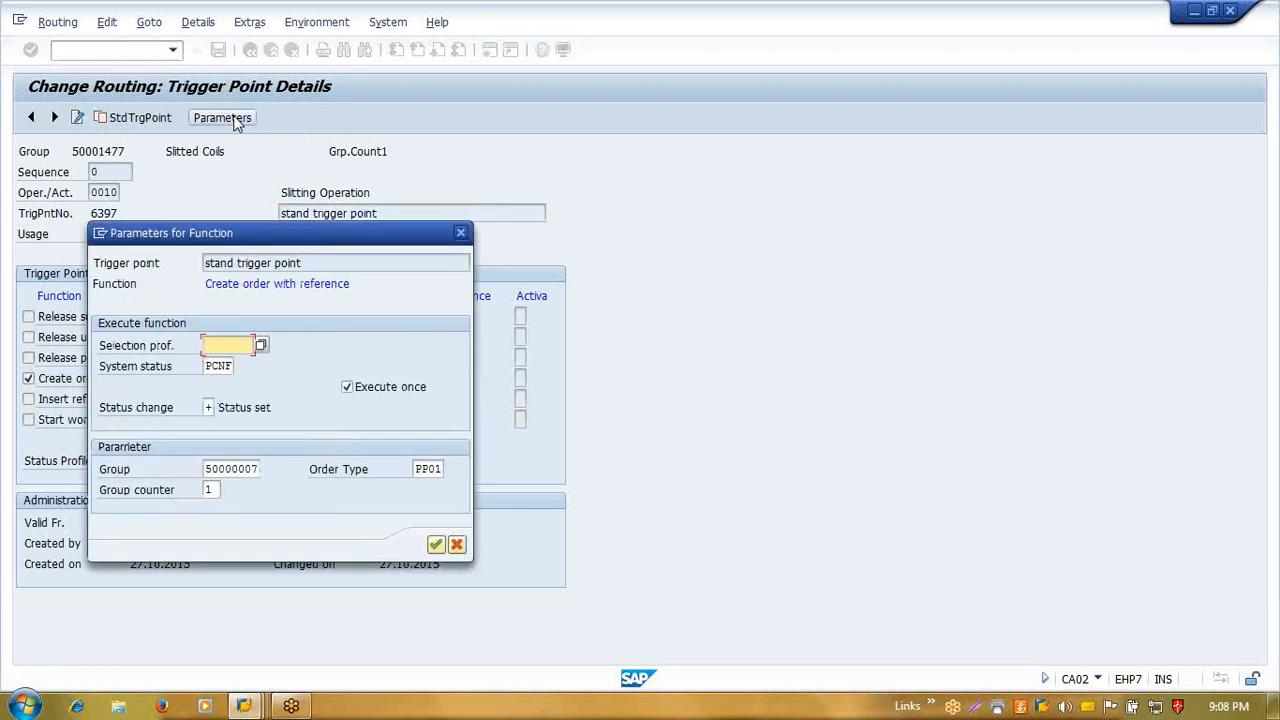
drag(295, 240, 533, 145)
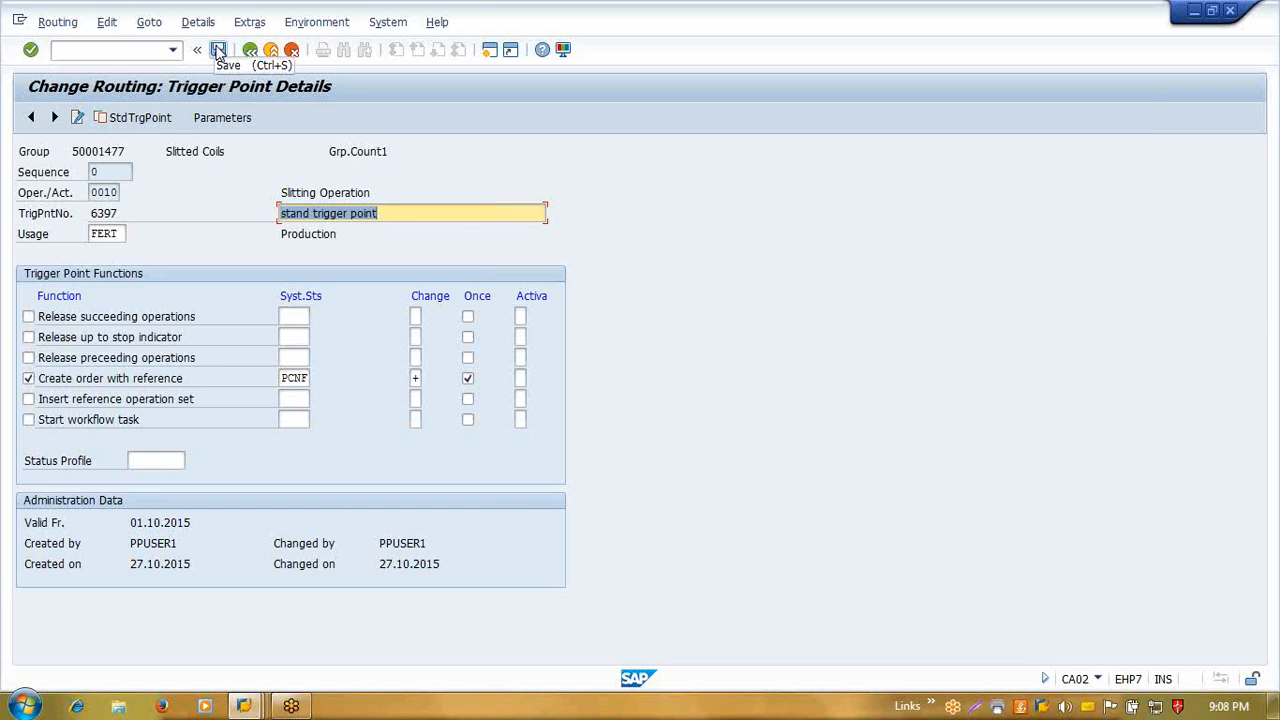
click(219, 51)
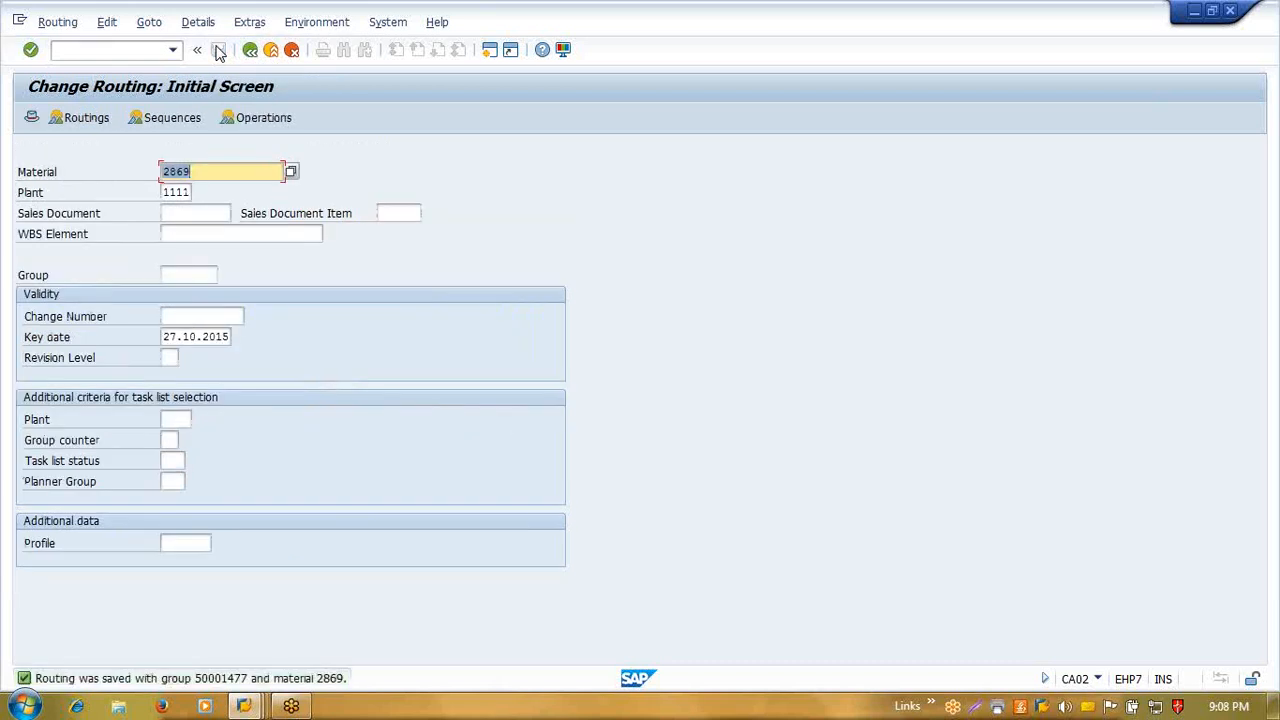
key(F3)
text(ca03)
key(Return)
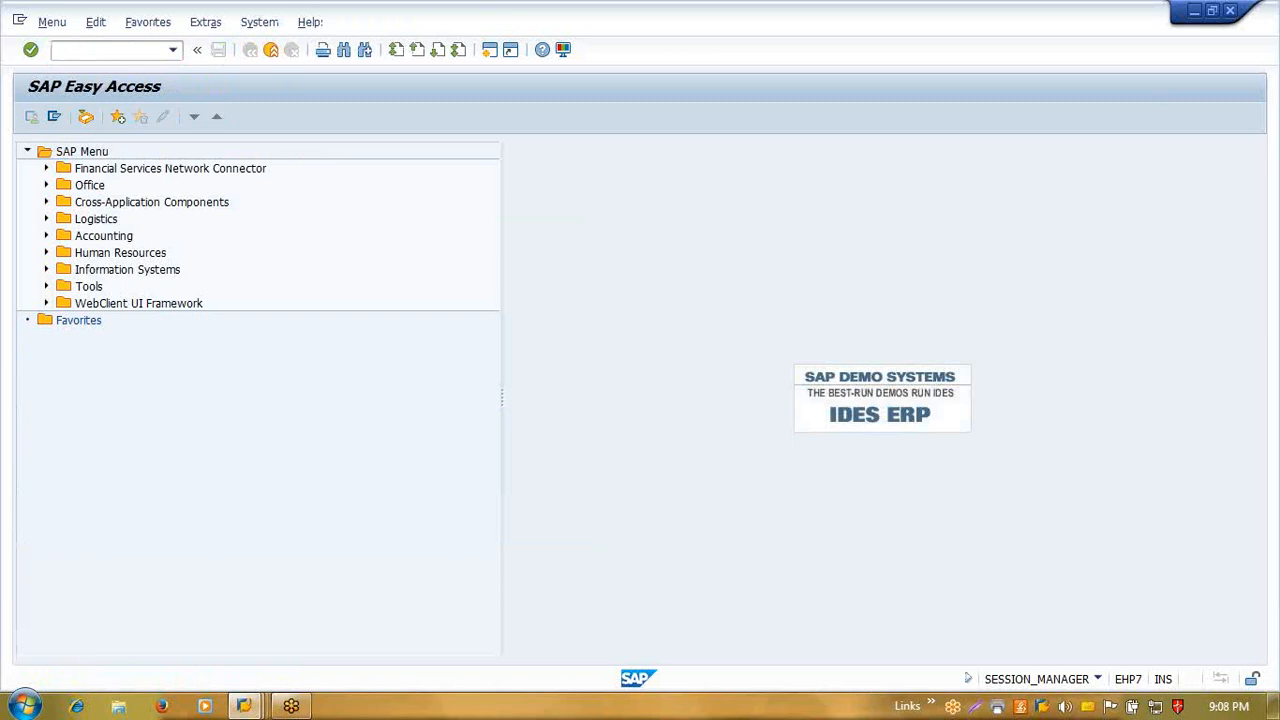
text(c011n)
key(Return)
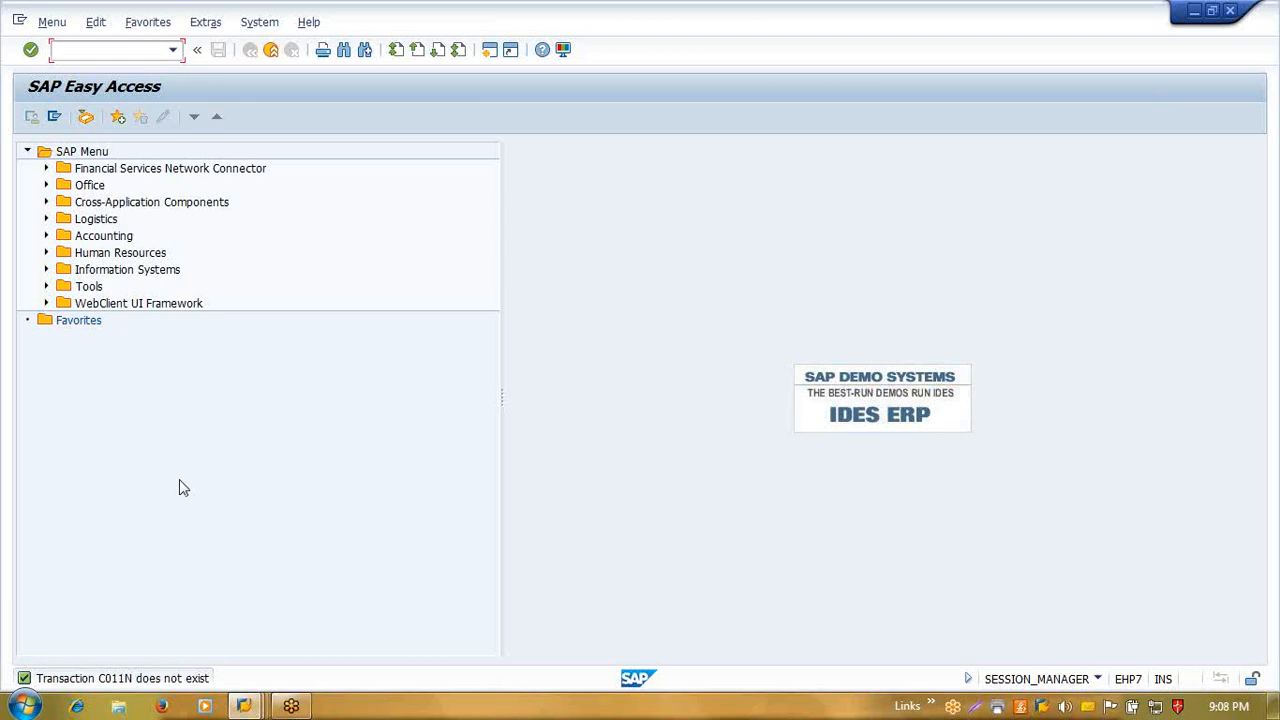
- Expand the SAP menu through Logistics and Production to examine the Master Data entries
click(46, 220)
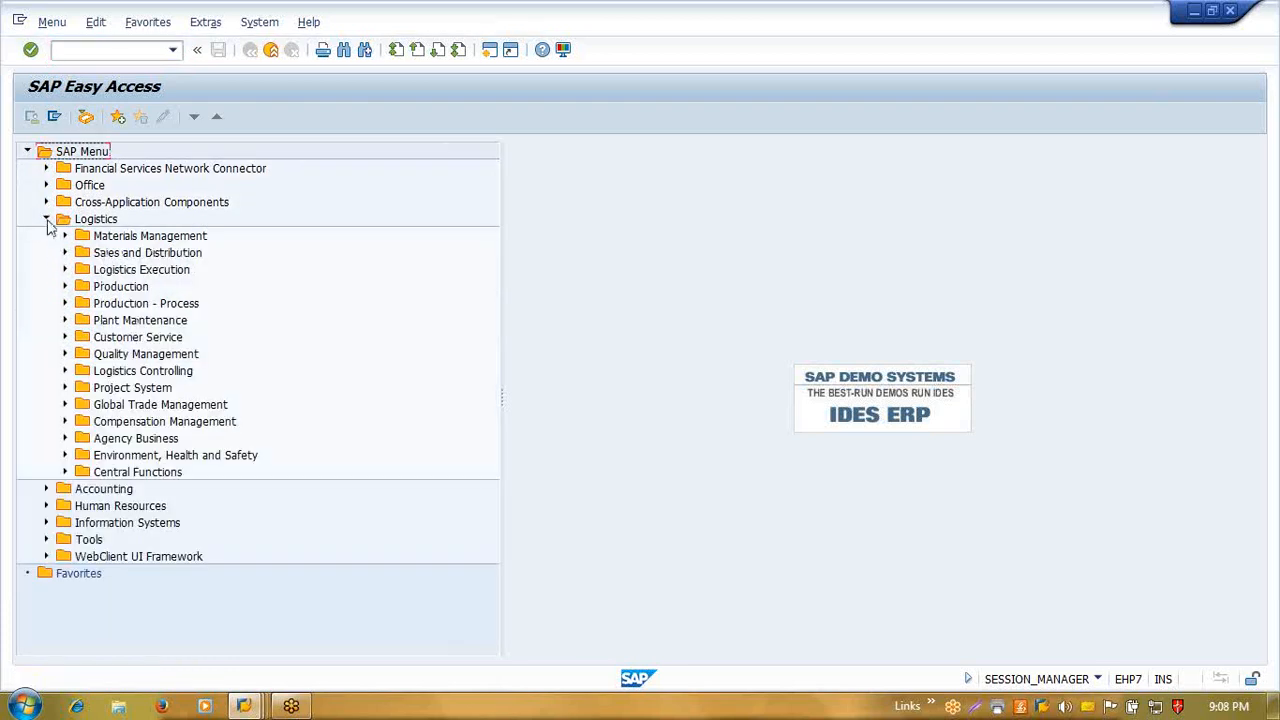
click(46, 220)
click(46, 220)
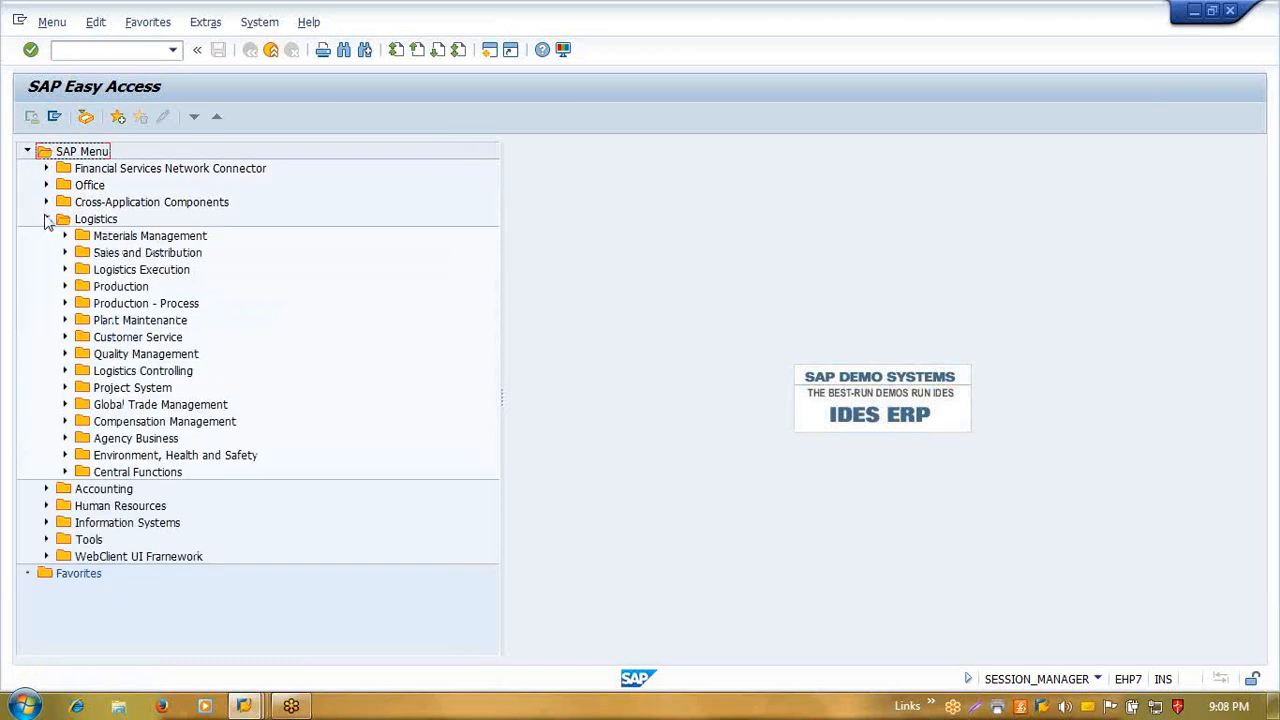
click(65, 287)
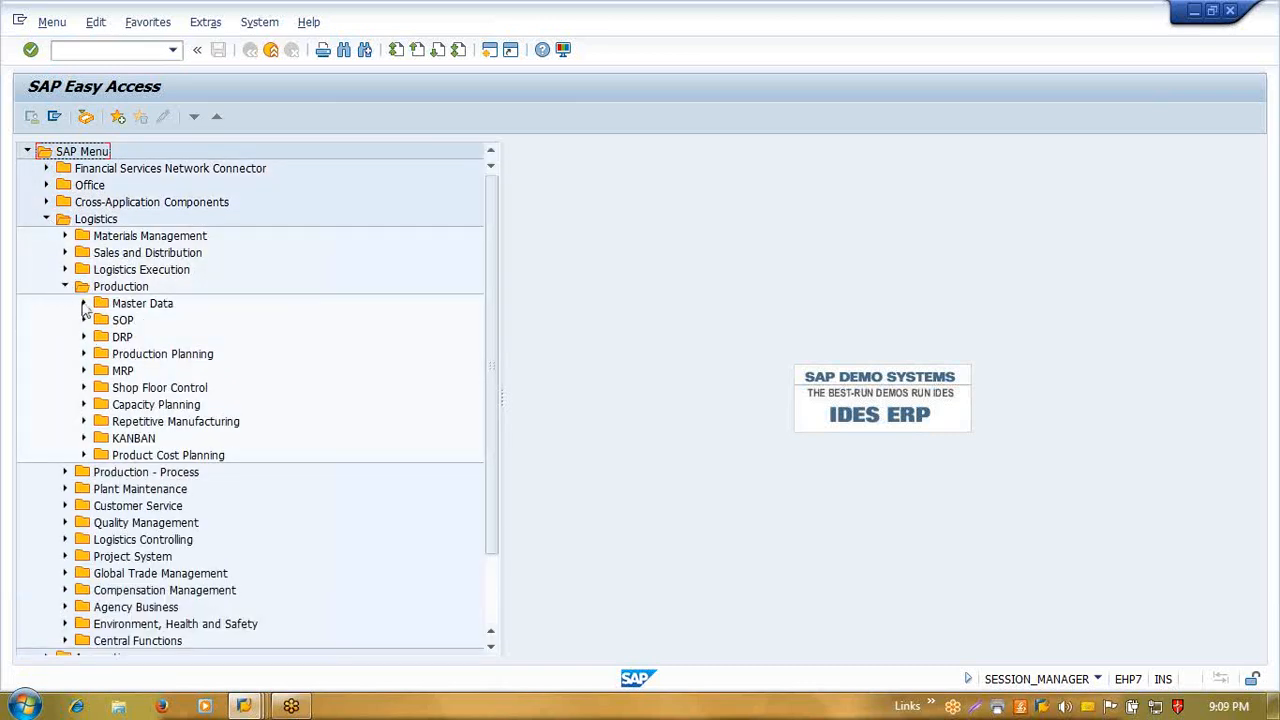
click(84, 305)
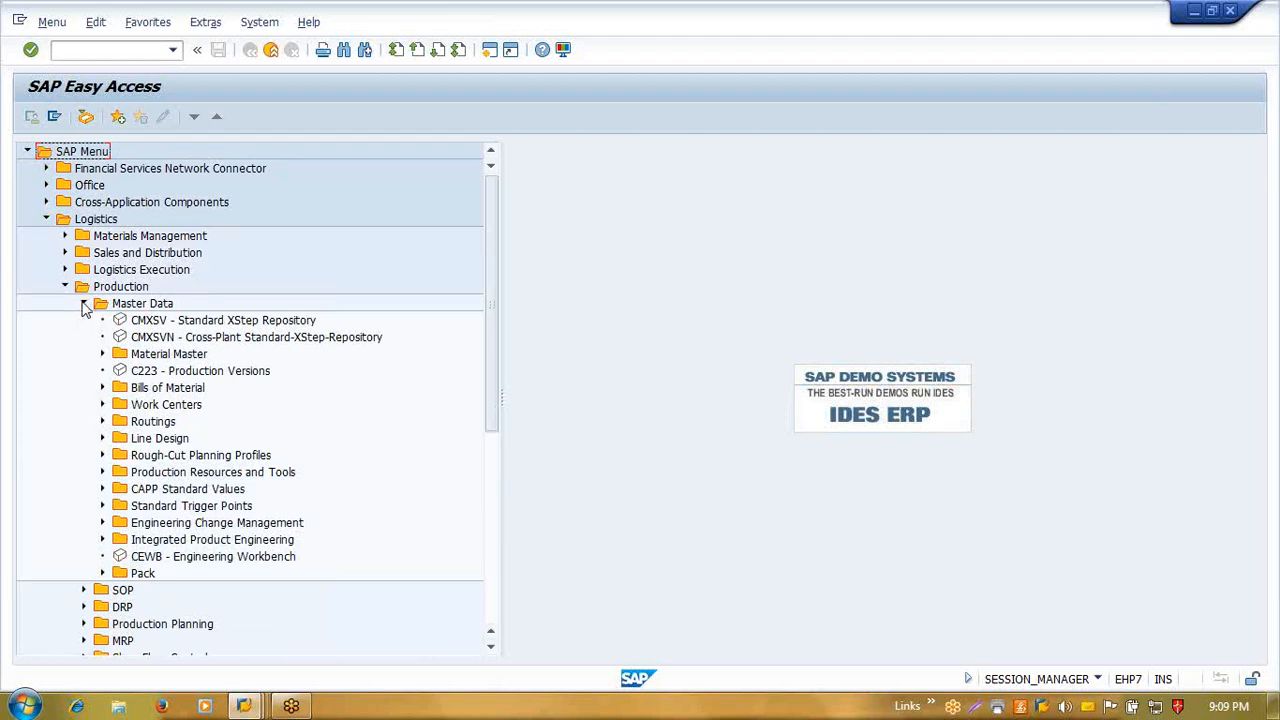
click(84, 304)
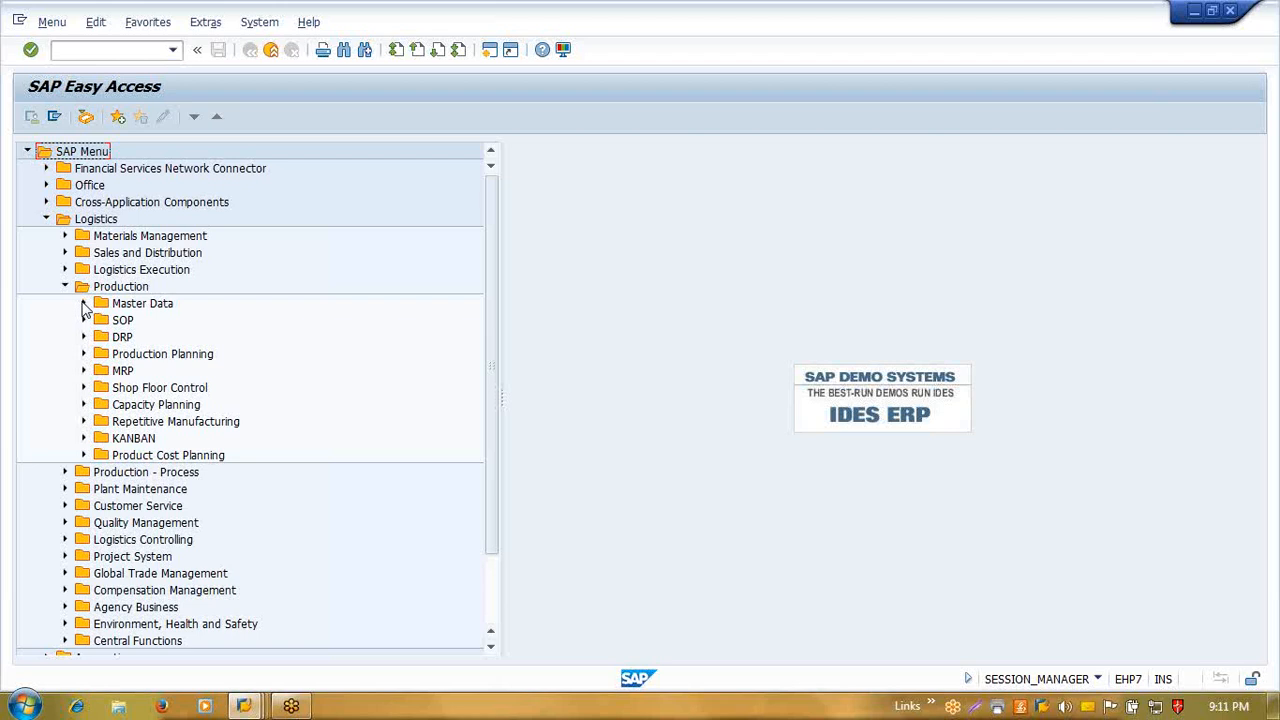
click(85, 306)
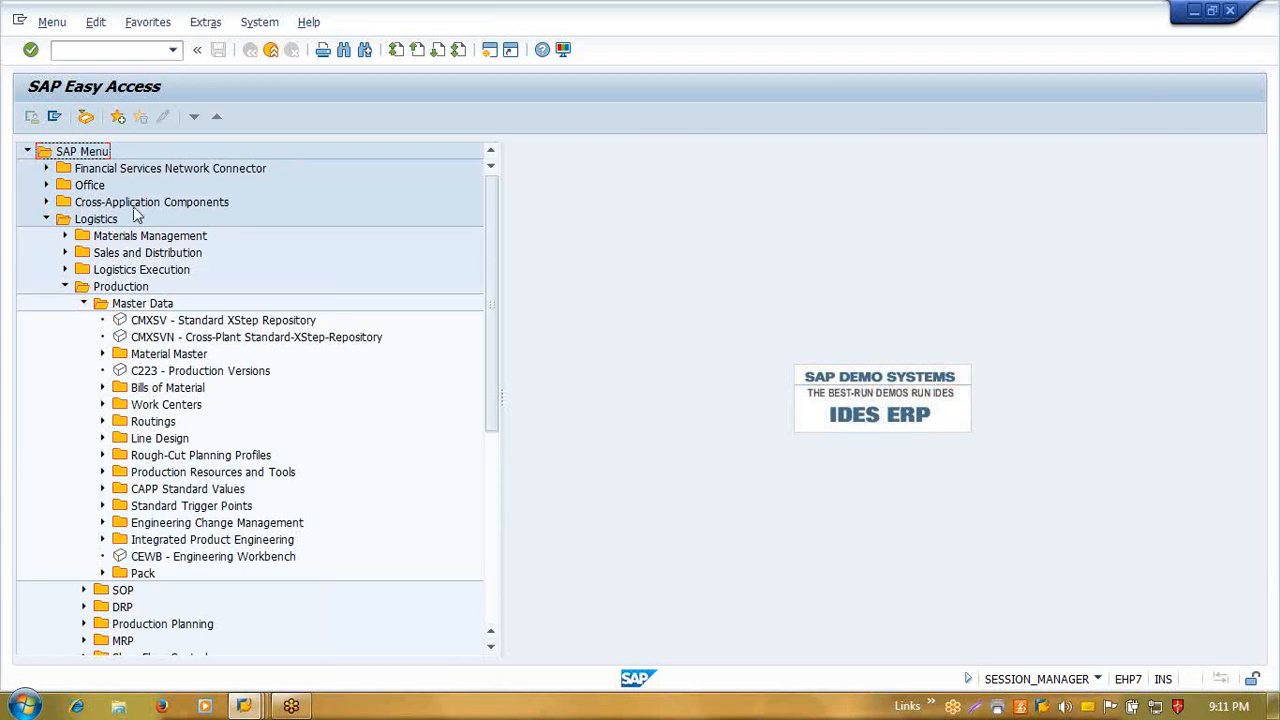
click(151, 60)
text(ca03)
key(Return)
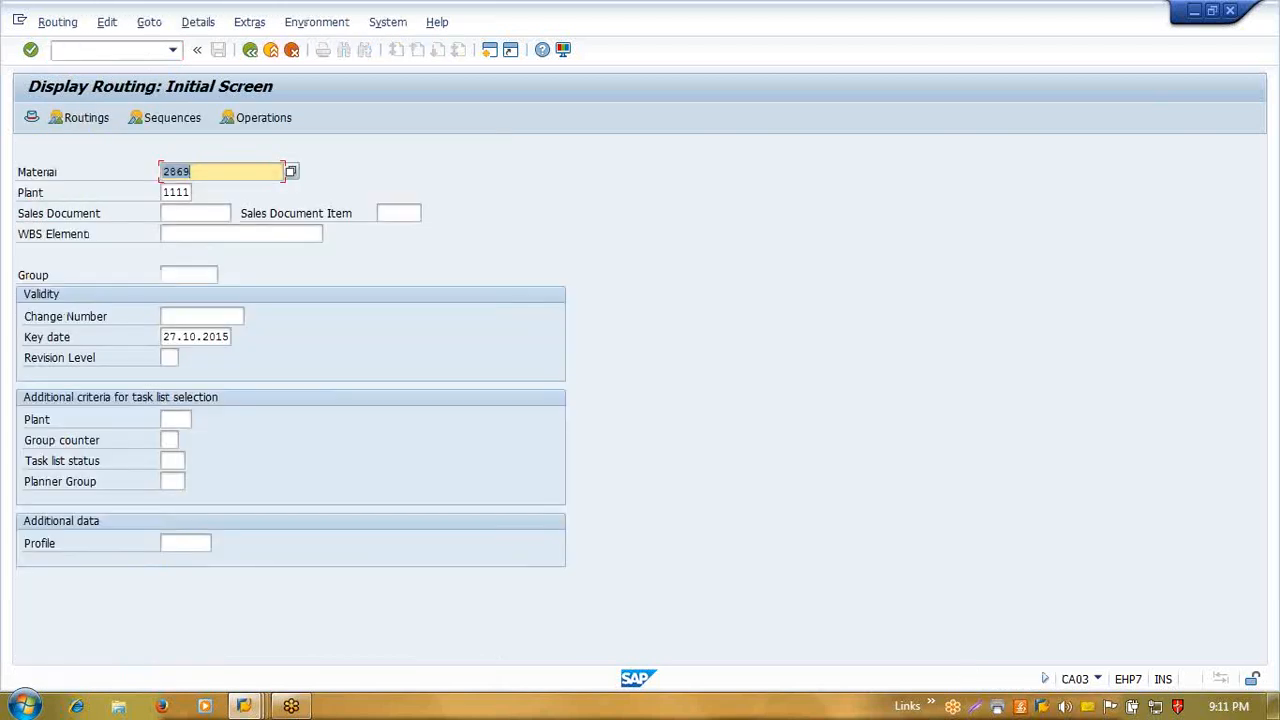
key(F3)
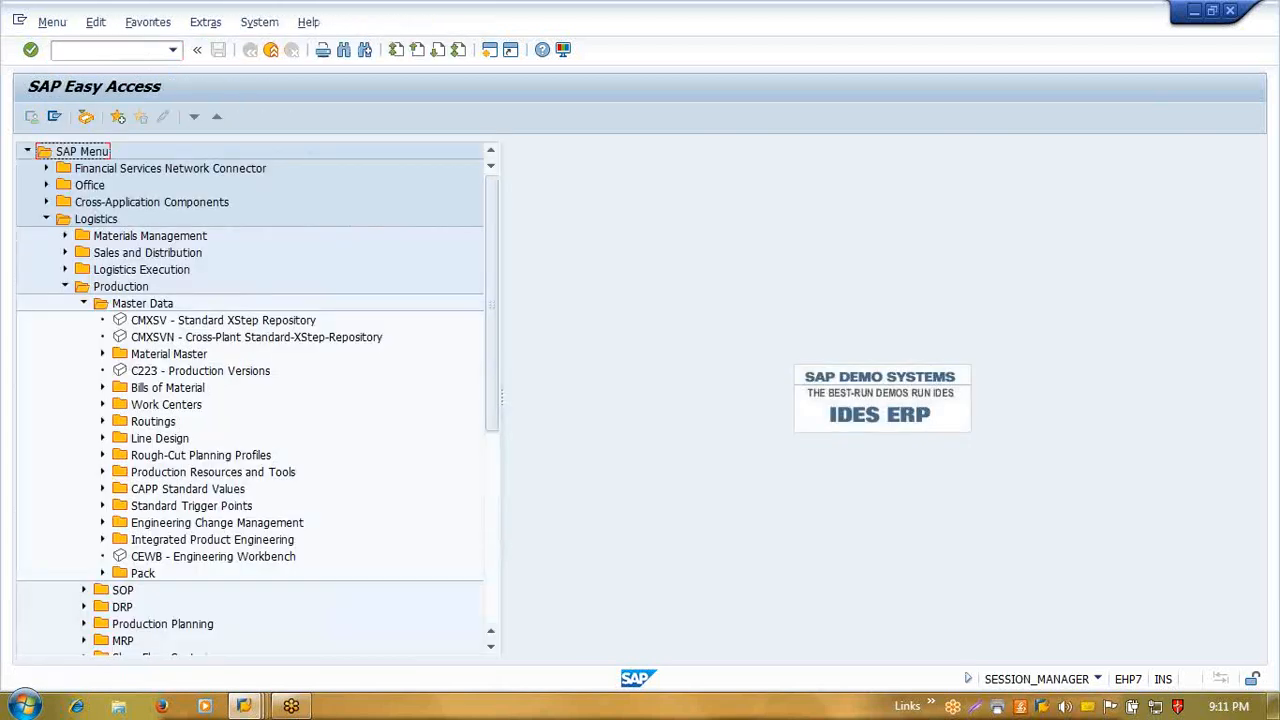
- Open the Display Reference Operation Set transaction CA13
key(ctrl+slash)
text(ca13)
key(Return)
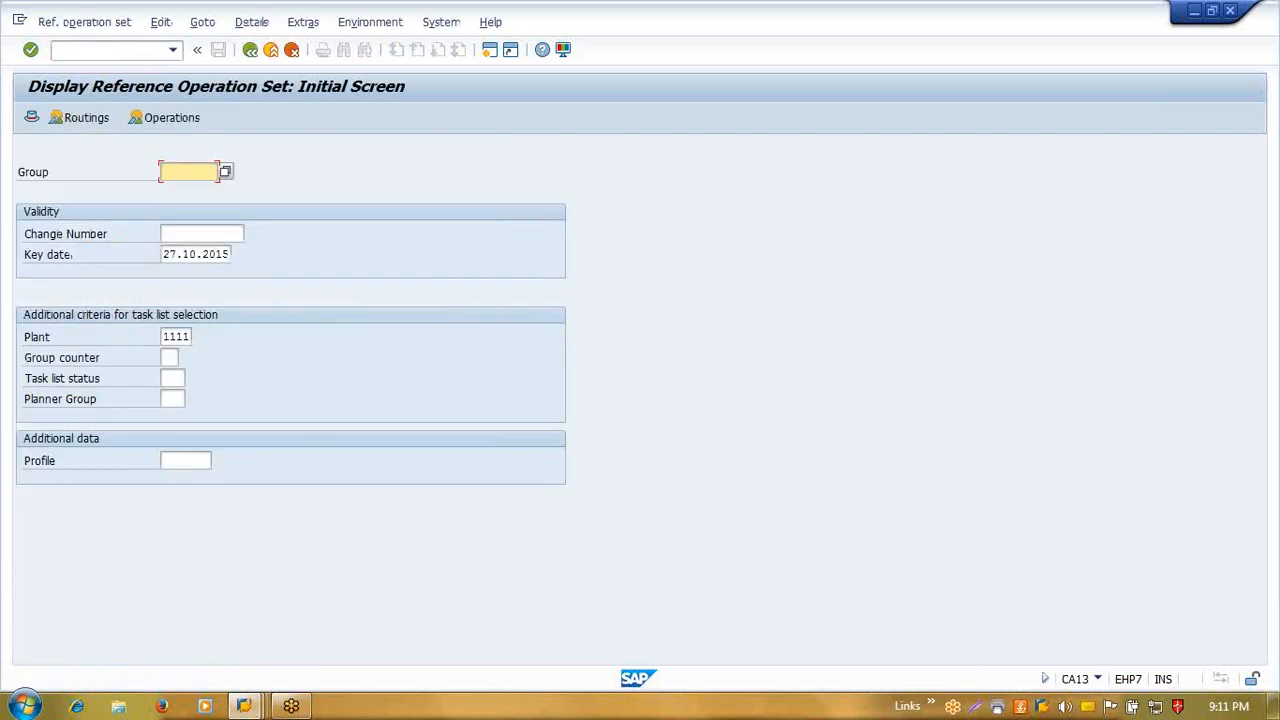
- Display the operation overview of reference operation set group 50000007 in plant 1111
key(BackSpace)
key(Down)
key(Down)
key(Down)
key(Down)
key(Down)
key(Down)
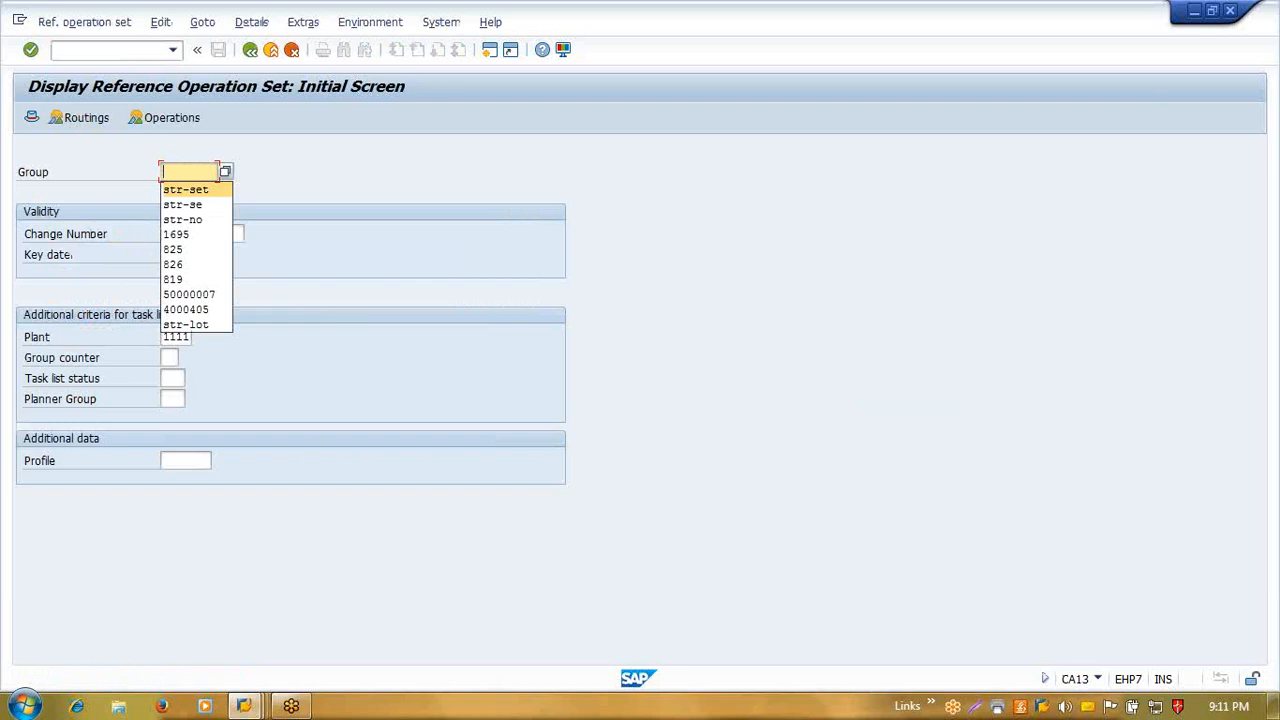
key(Down)
key(Down)
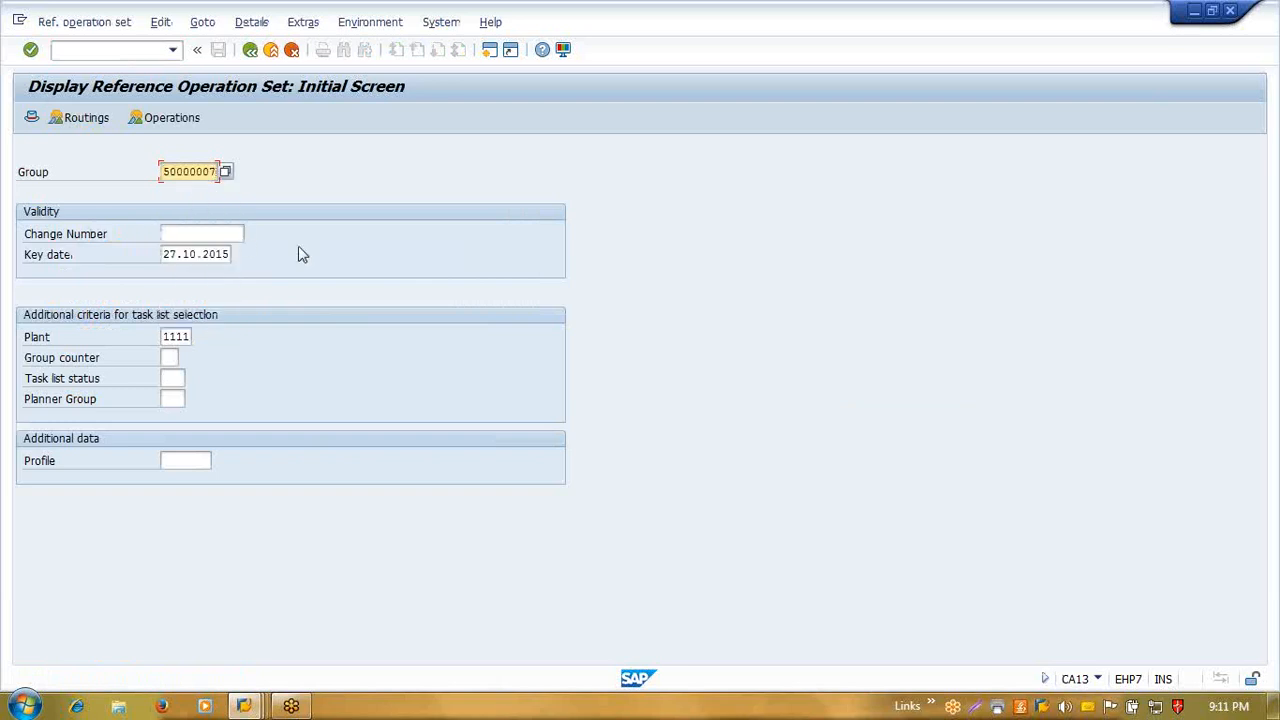
key(Return)
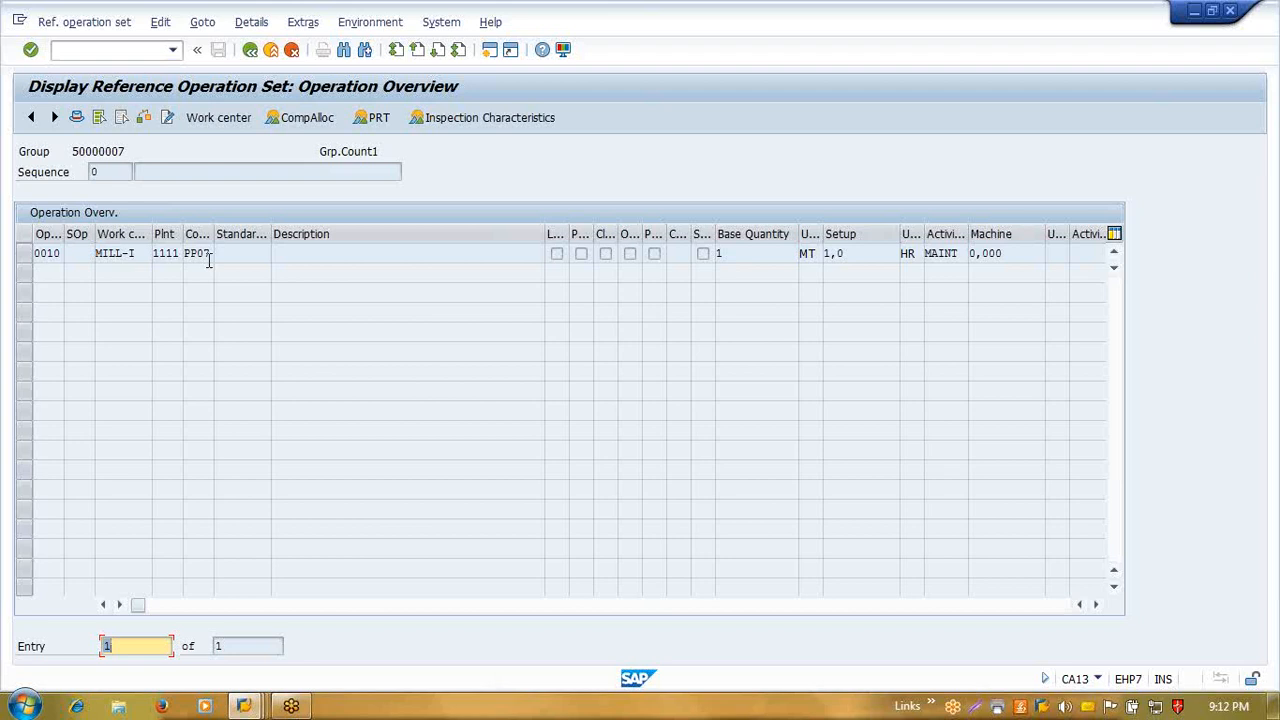
- Leave the reference operation set display and return to the slitted coils production order header
click(249, 54)
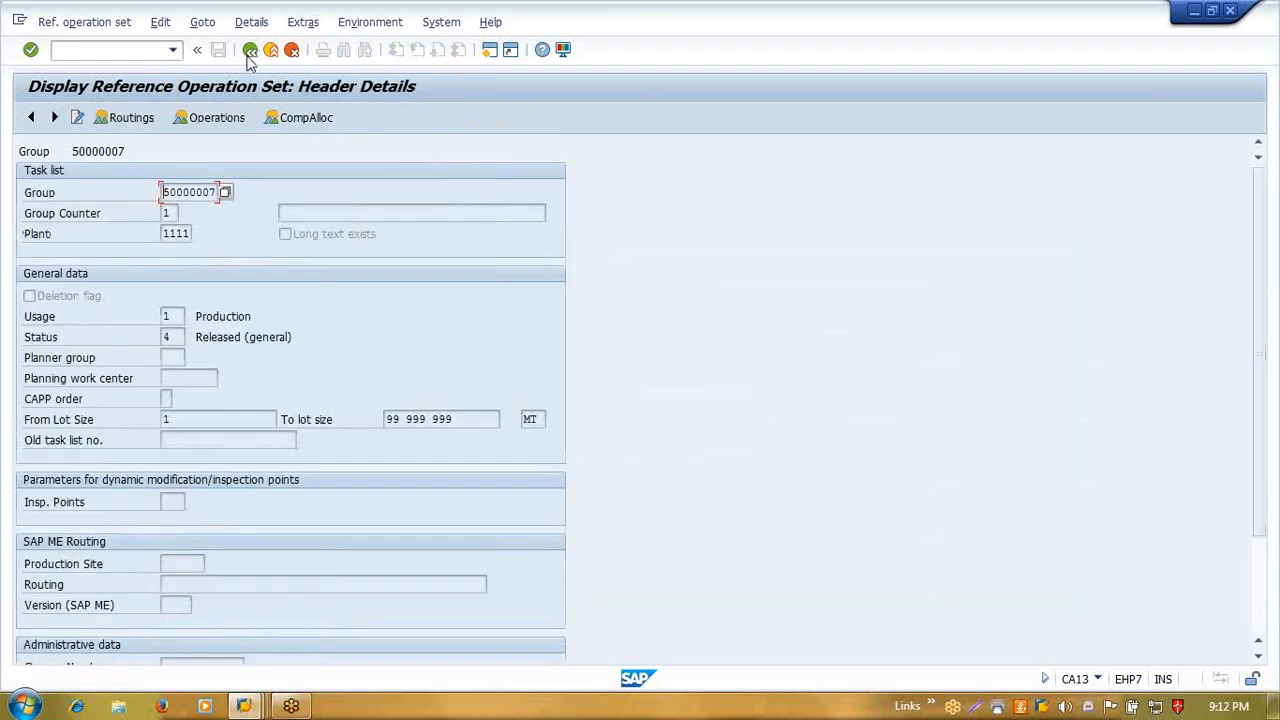
click(249, 54)
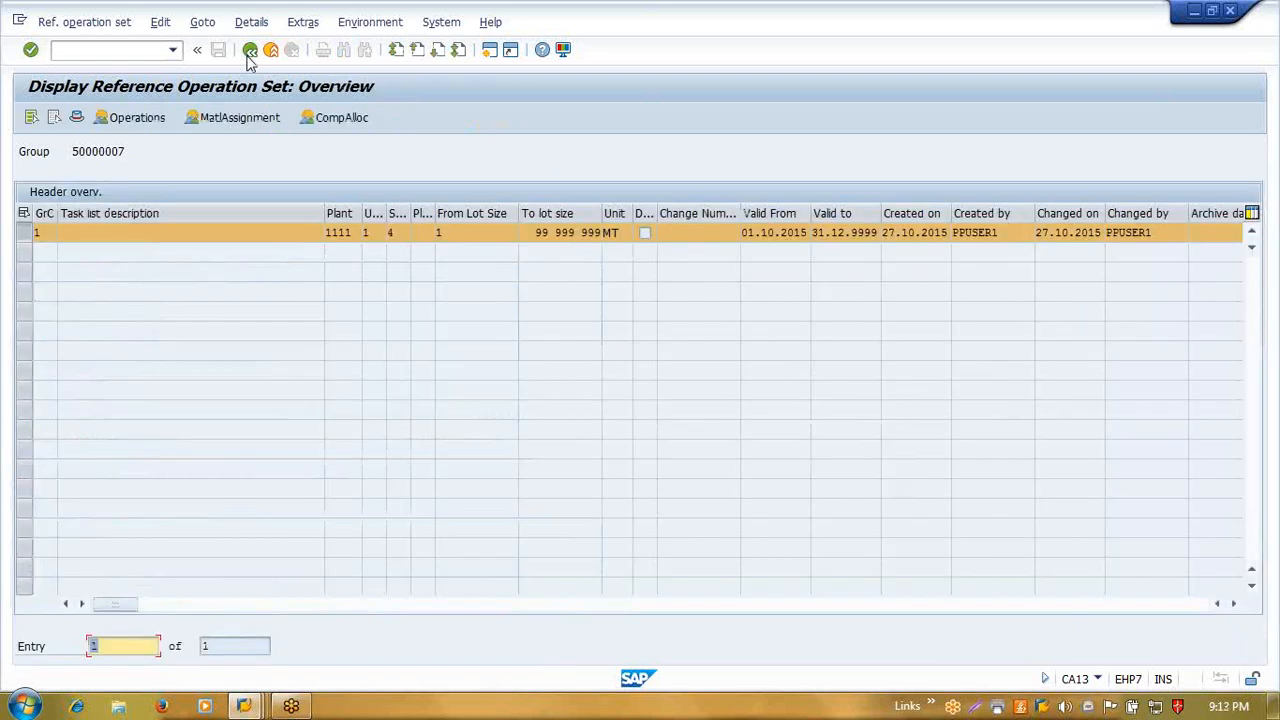
click(249, 54)
click(249, 54)
click(249, 54)
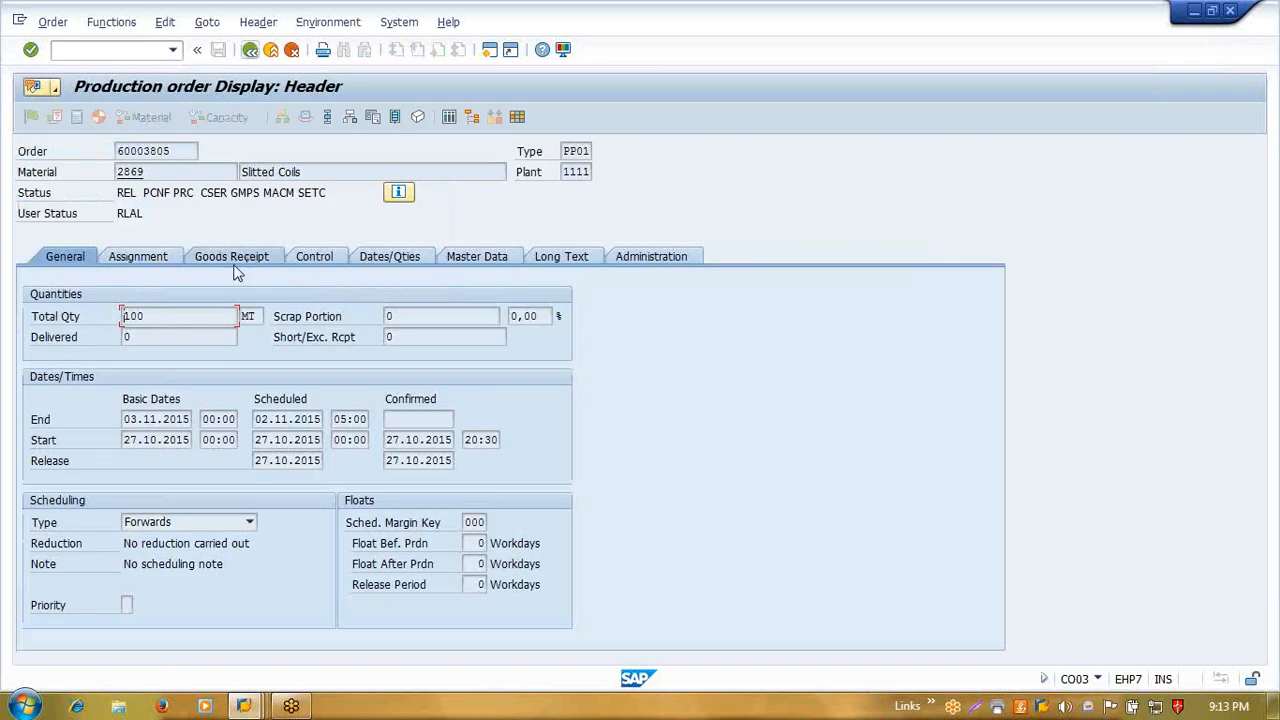
- Select the order number in the production order header for reuse and exit the order display
click(205, 23)
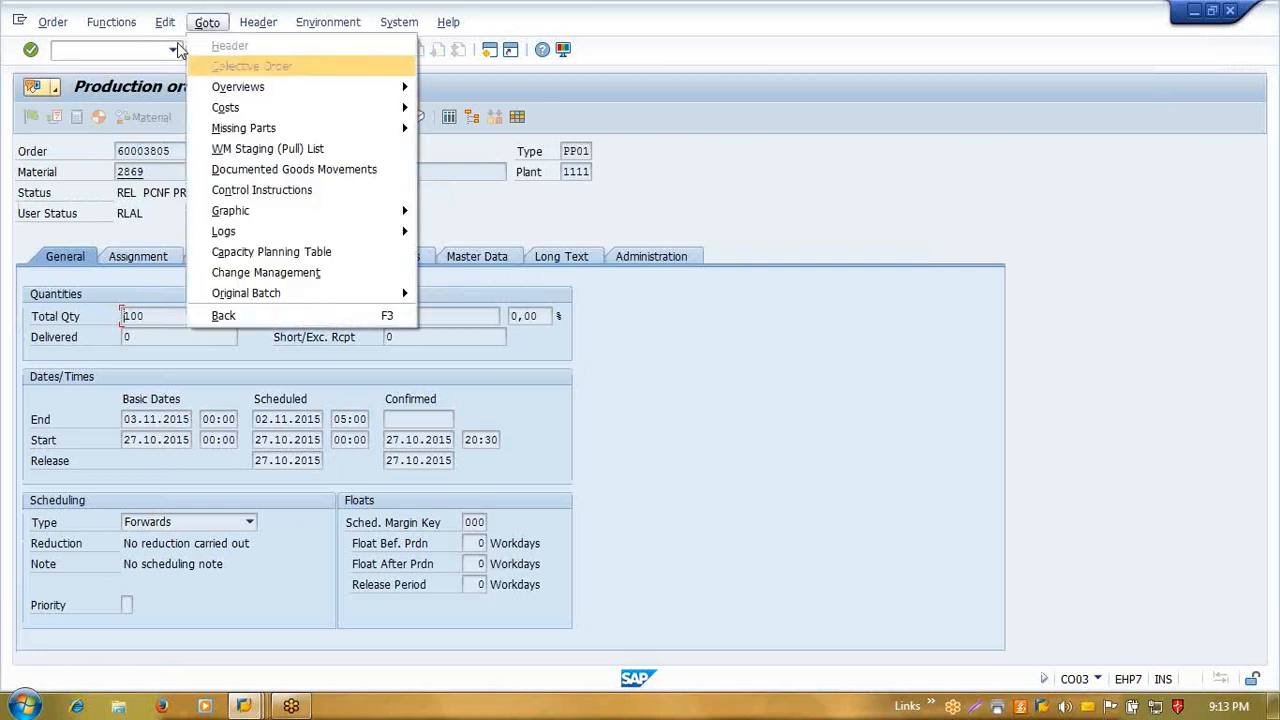
click(145, 50)
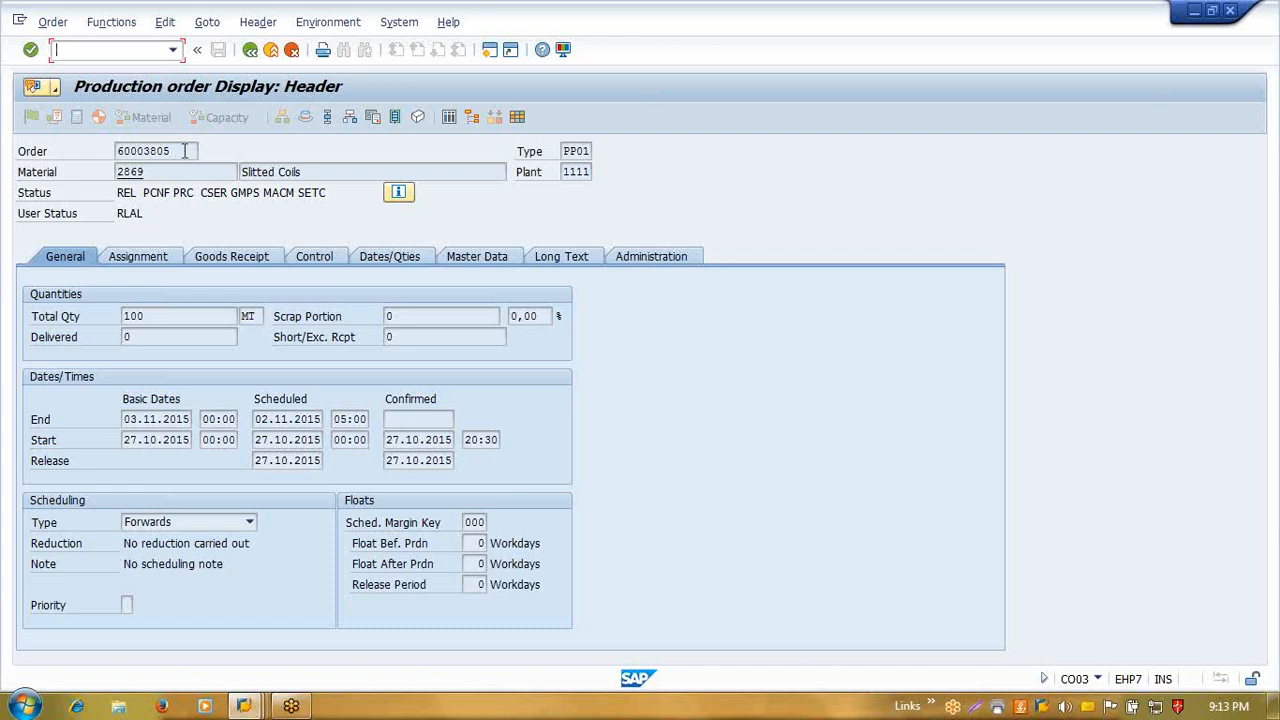
drag(186, 151, 79, 158)
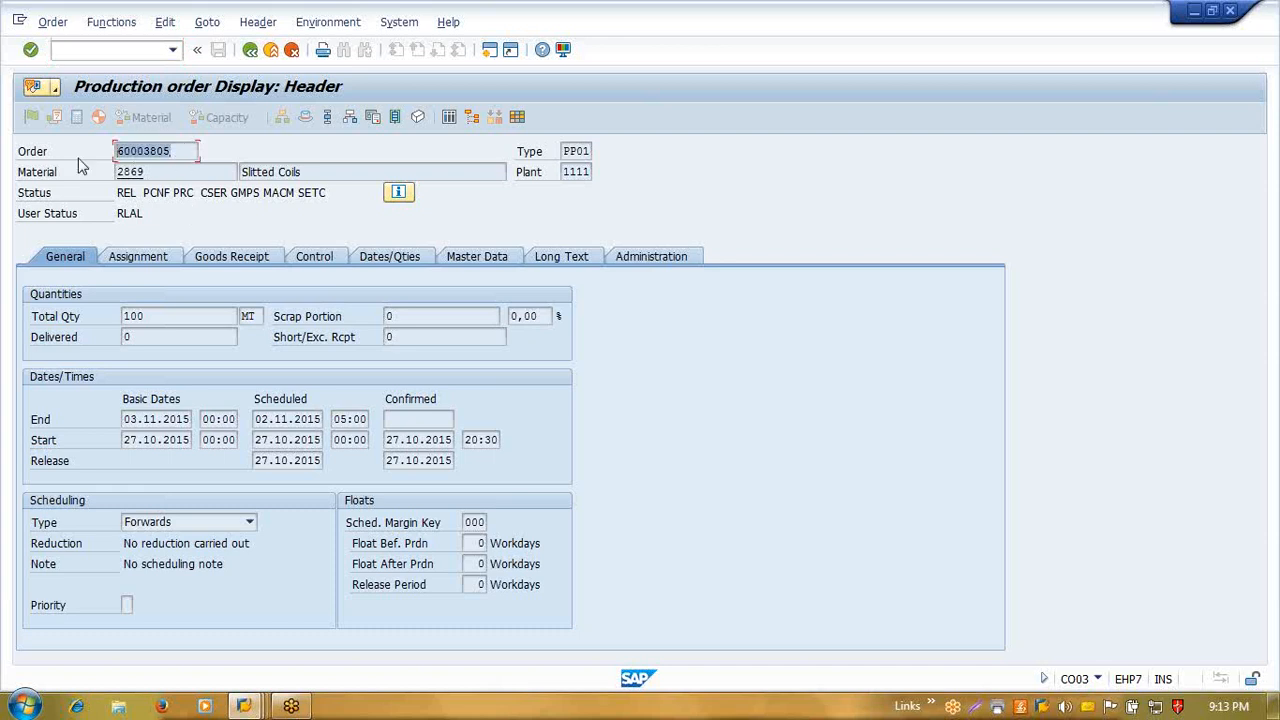
click(139, 51)
text(/n)
key(Return)
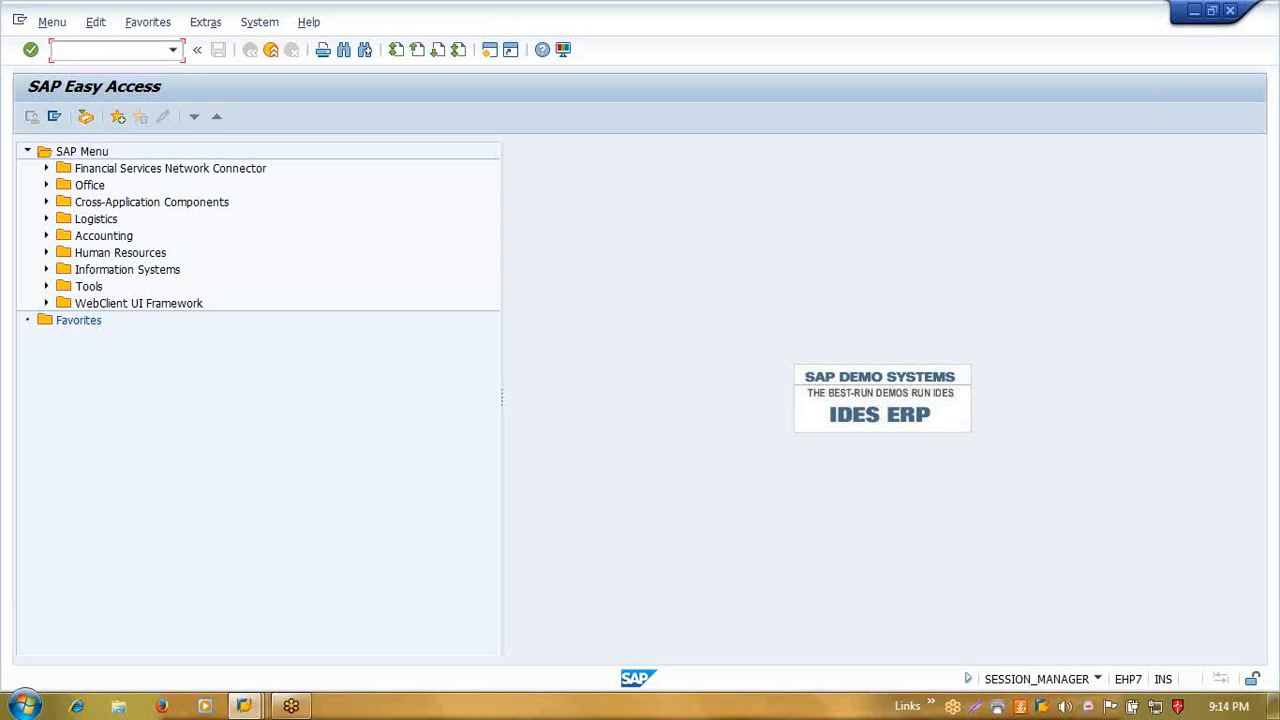
- Open the time ticket transaction CO11N and load slitting operation 0010 of the displayed slitted coils order
text(co11n)
key(Return)
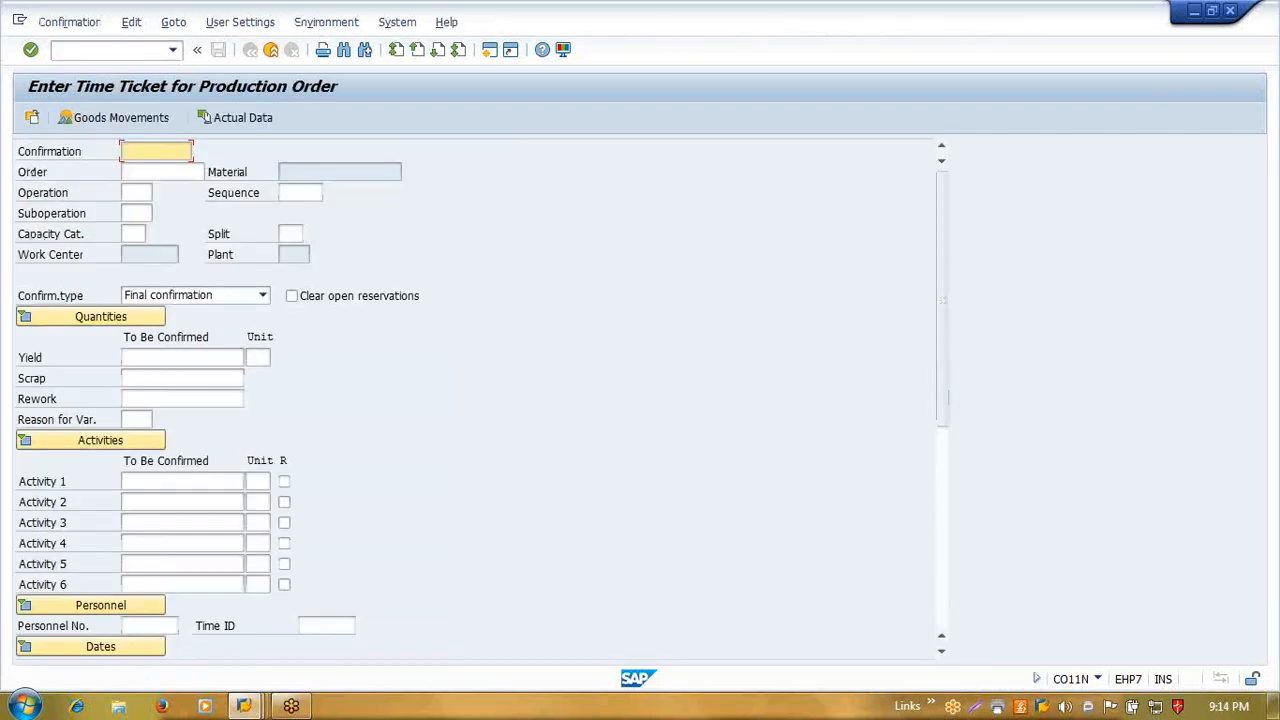
key(Down)
key(Return)
key(Return)
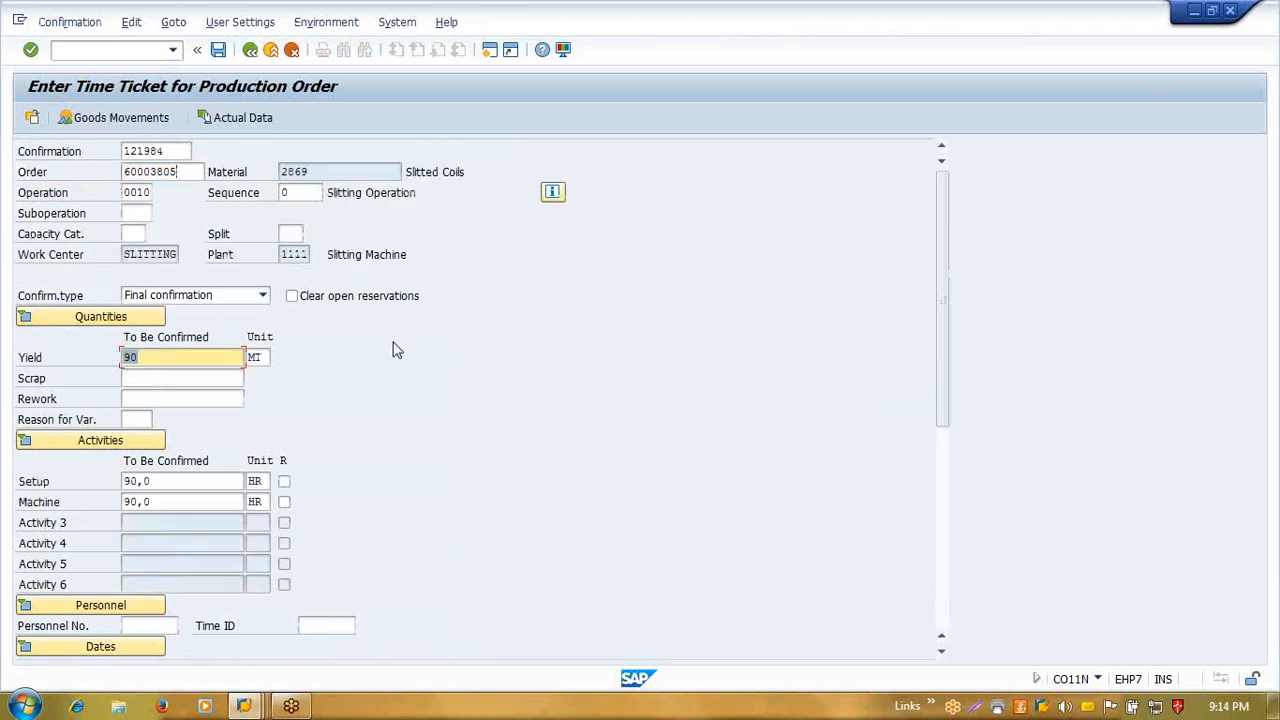
- Keep Final confirmation as the confirmation type and save the confirmation with a yield of 90 MT
click(261, 295)
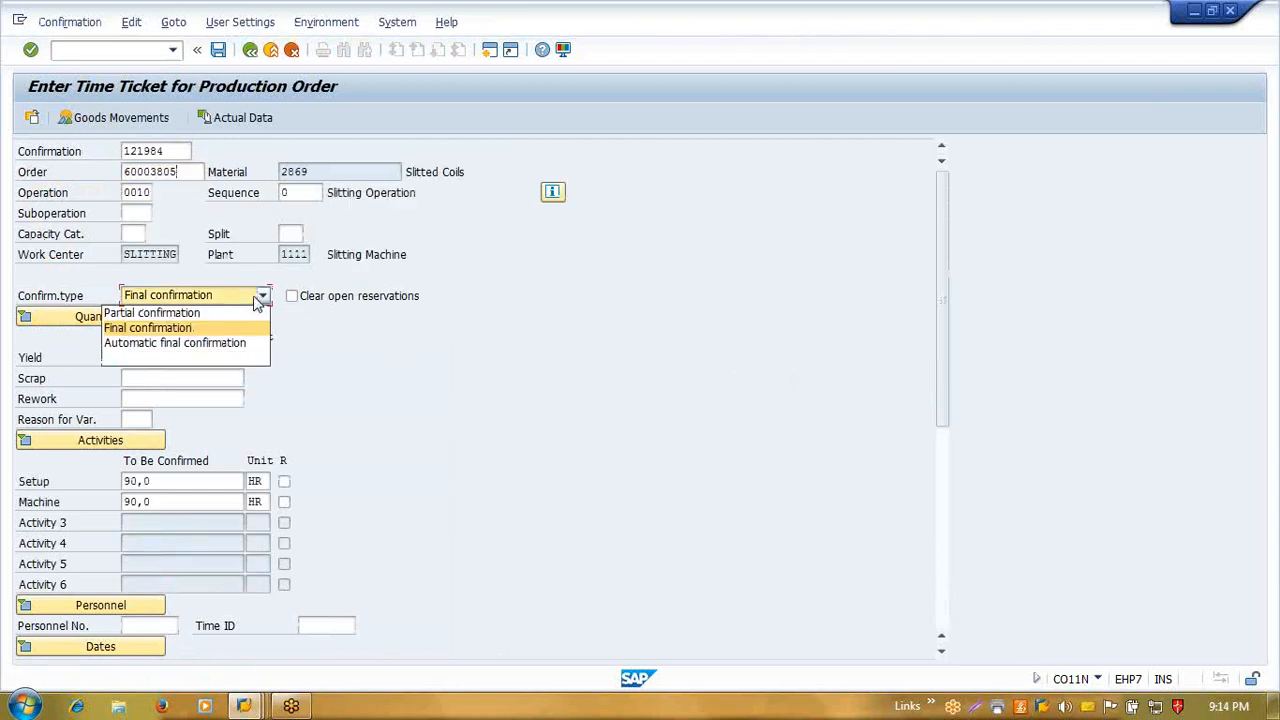
click(255, 299)
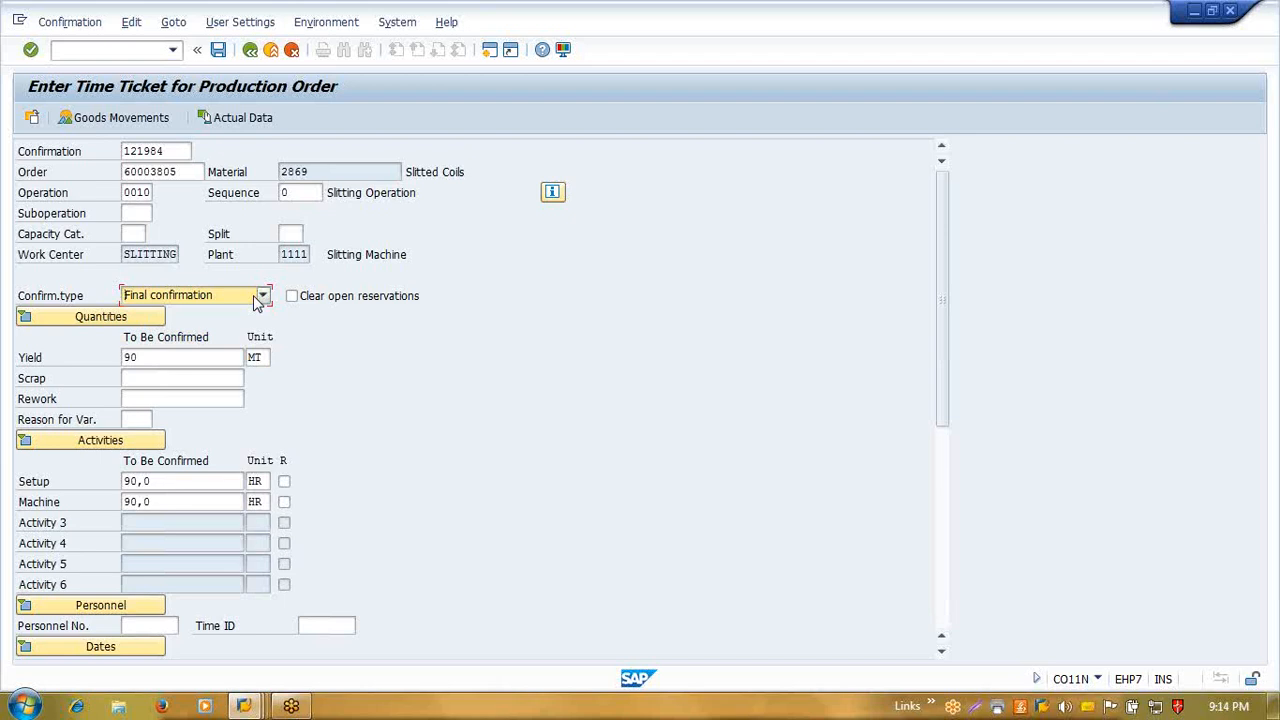
click(221, 58)
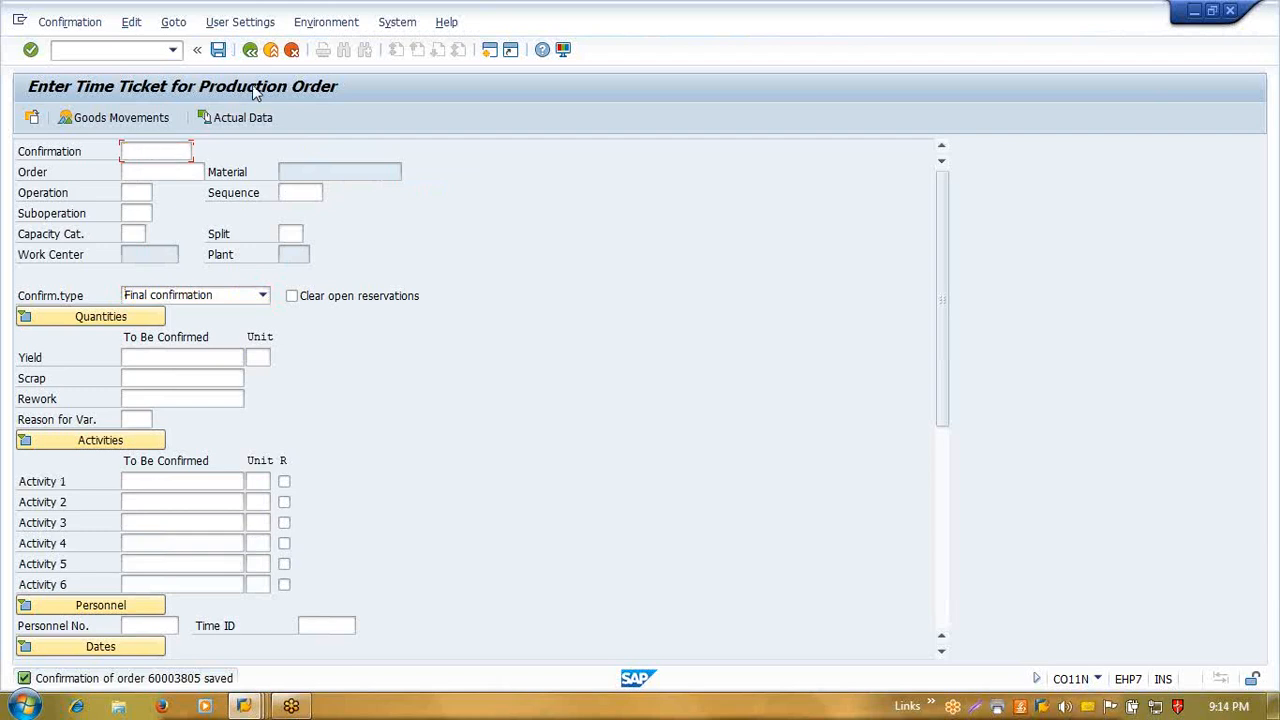
- Leave the time ticket entry and open the production order creation transaction CO01
key(F3)
text(c001)
key(Return)
text(co01)
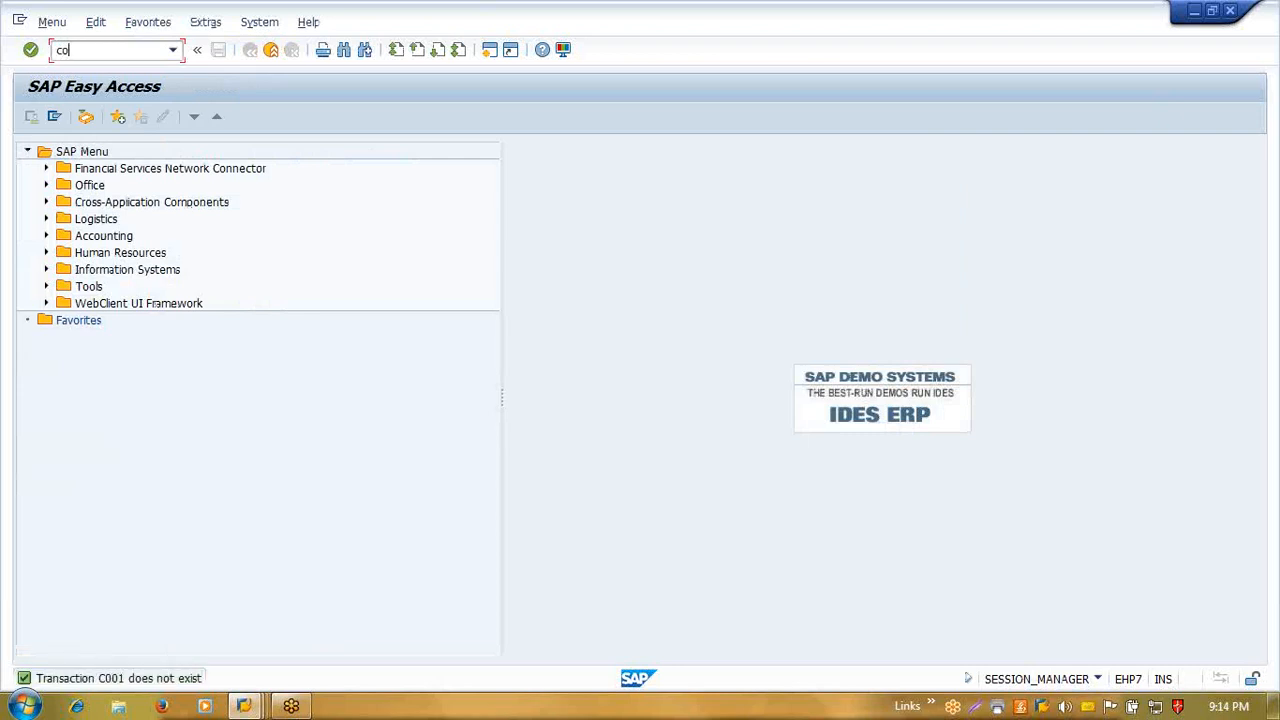
key(Return)
- Create a PP01 order for material 2869 in plant 1111 with quantity 100 MT and start date 25.10.2015
key(Down)
key(Return)
key(Return)
key(Down)
key(Return)
key(Down)
key(Return)
key(Return)
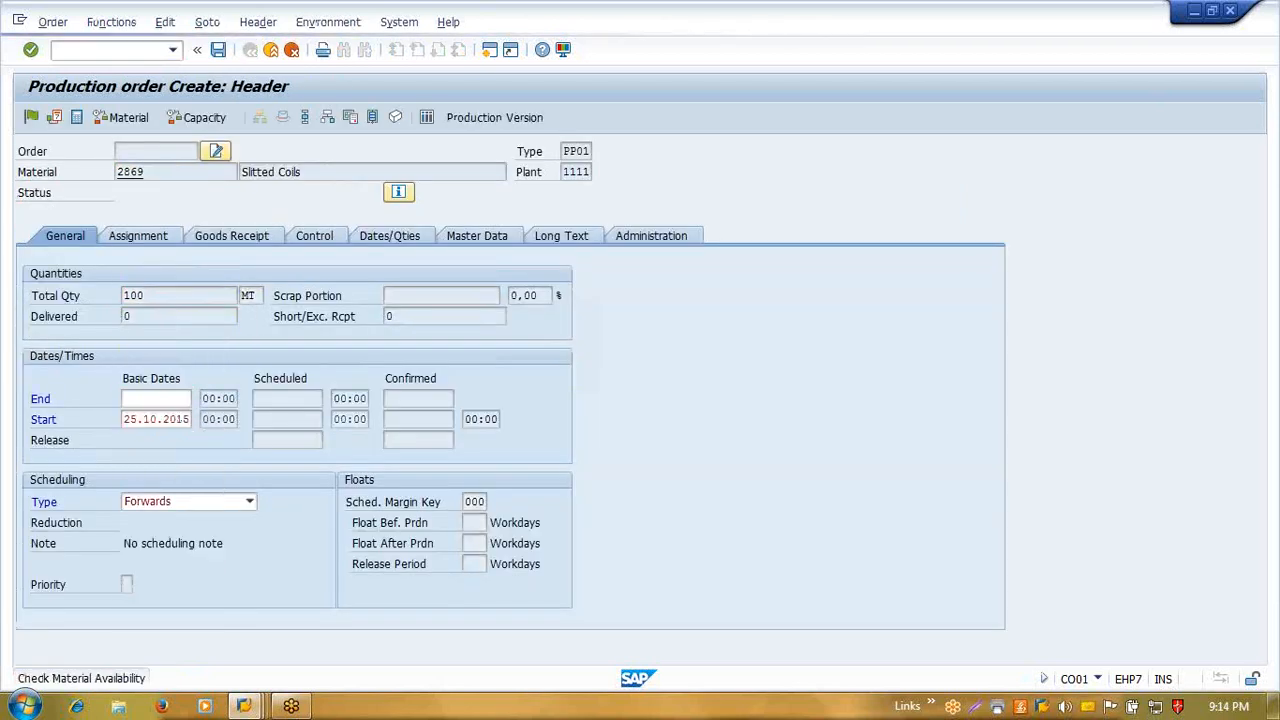
click(474, 418)
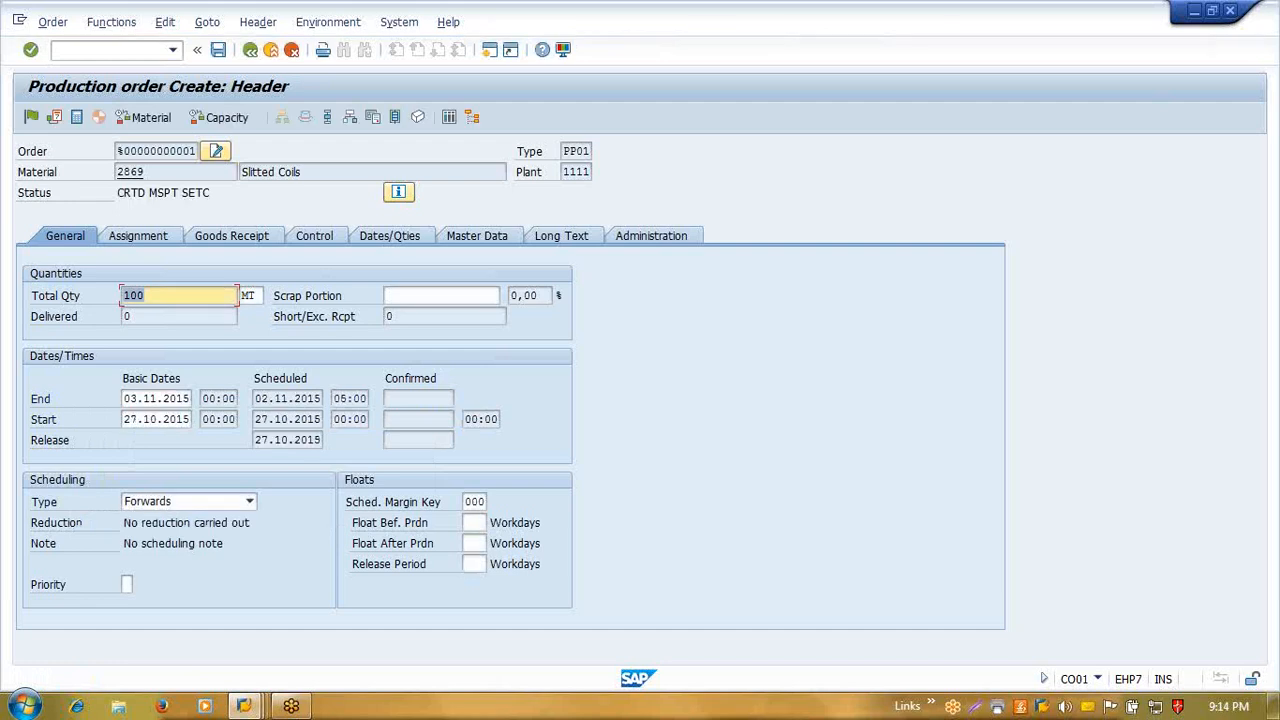
- Set the production order's basic start date to 28.10.2015
double_click(133, 420)
text(28)
key(Return)
- Release the new slitted coils production order and save it
click(30, 118)
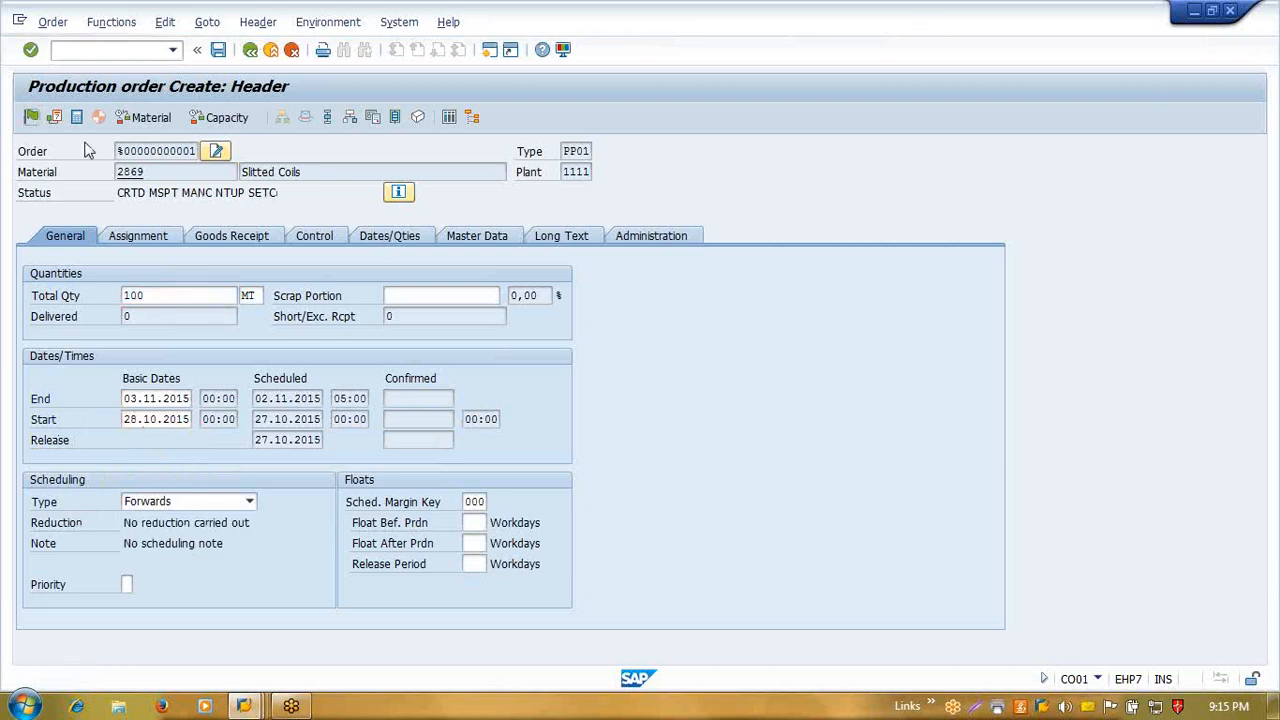
key(Return)
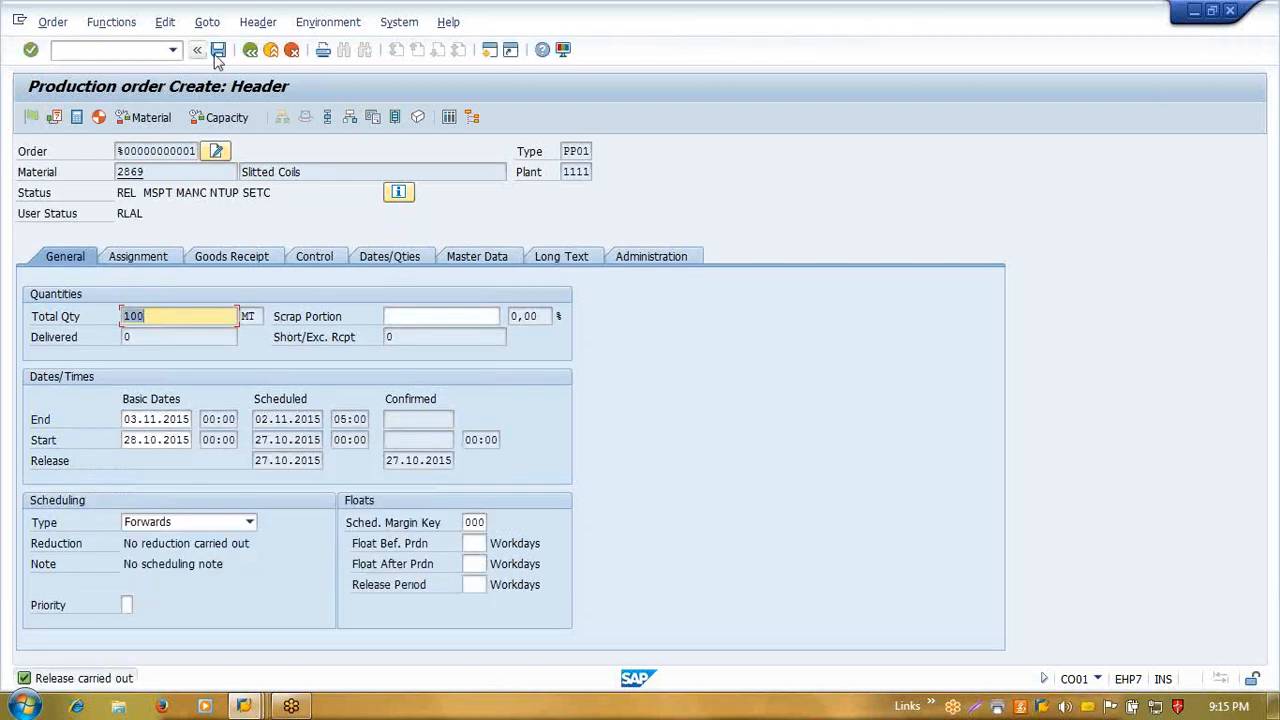
click(218, 49)
click(274, 407)
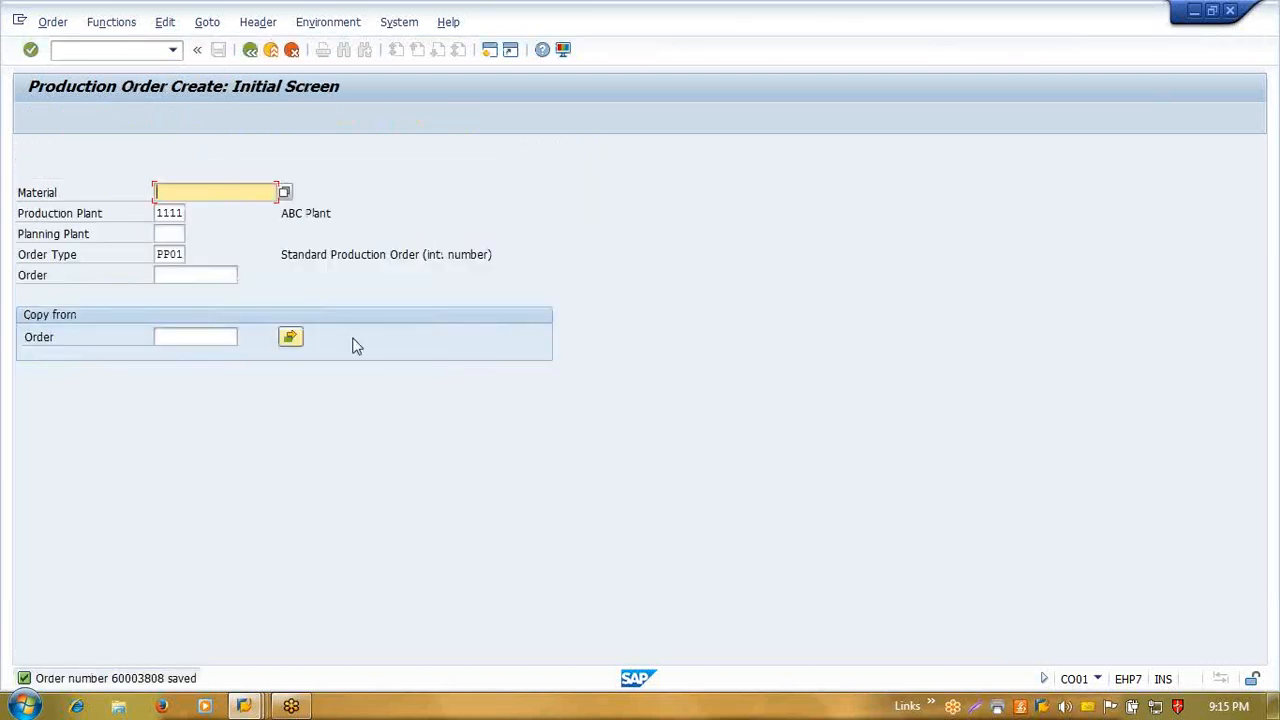
- Check the new production order's number in the display transaction CO03 and return to the SAP menu
key(F3)
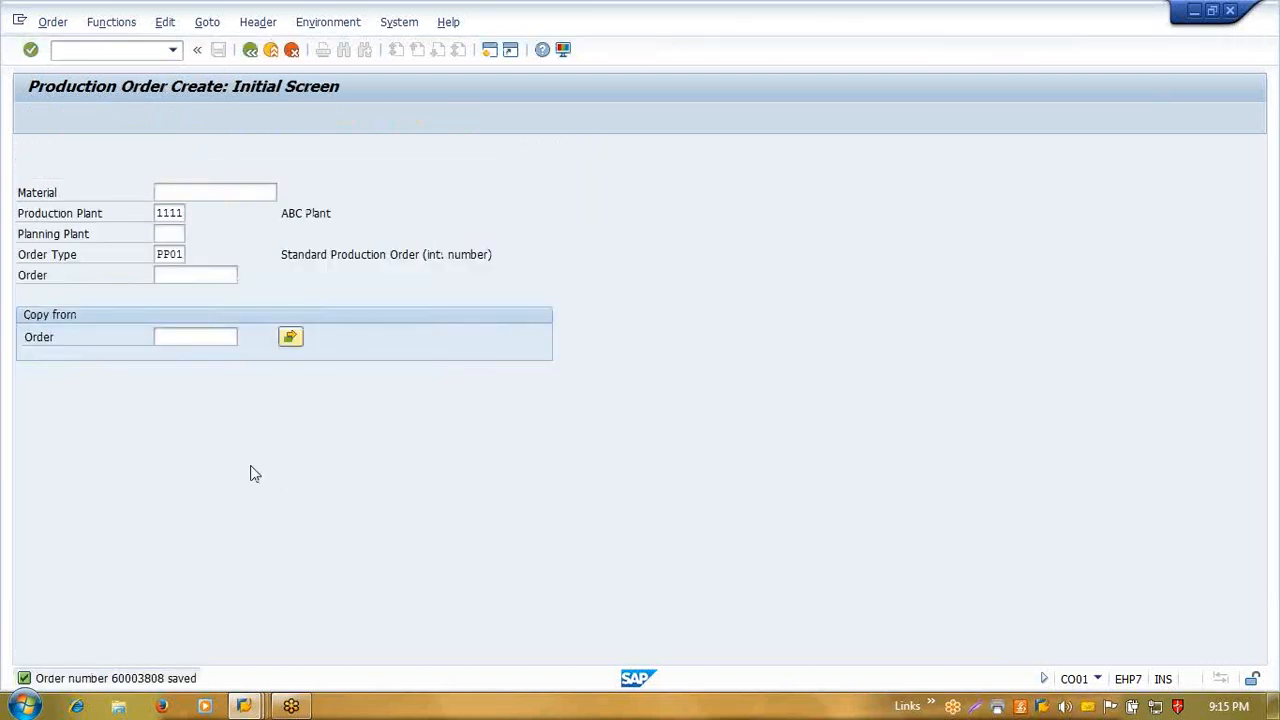
text(c)
key(Return)
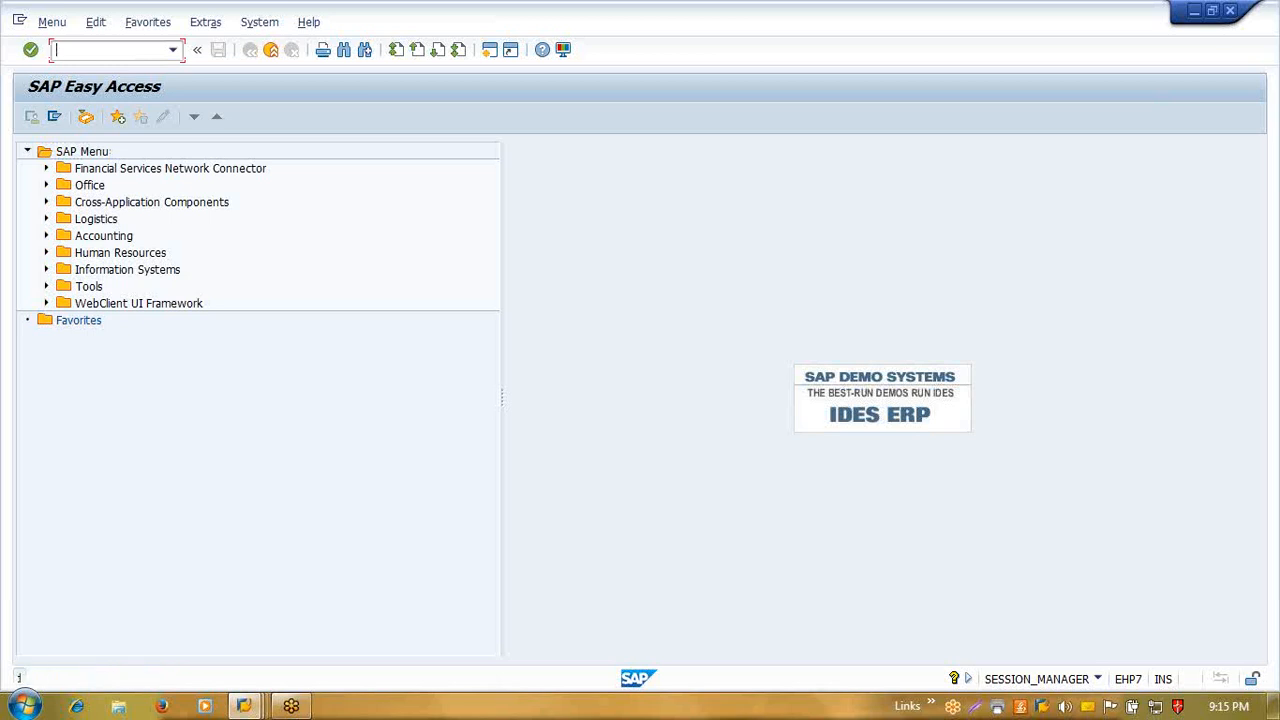
text(o03)
key(Return)
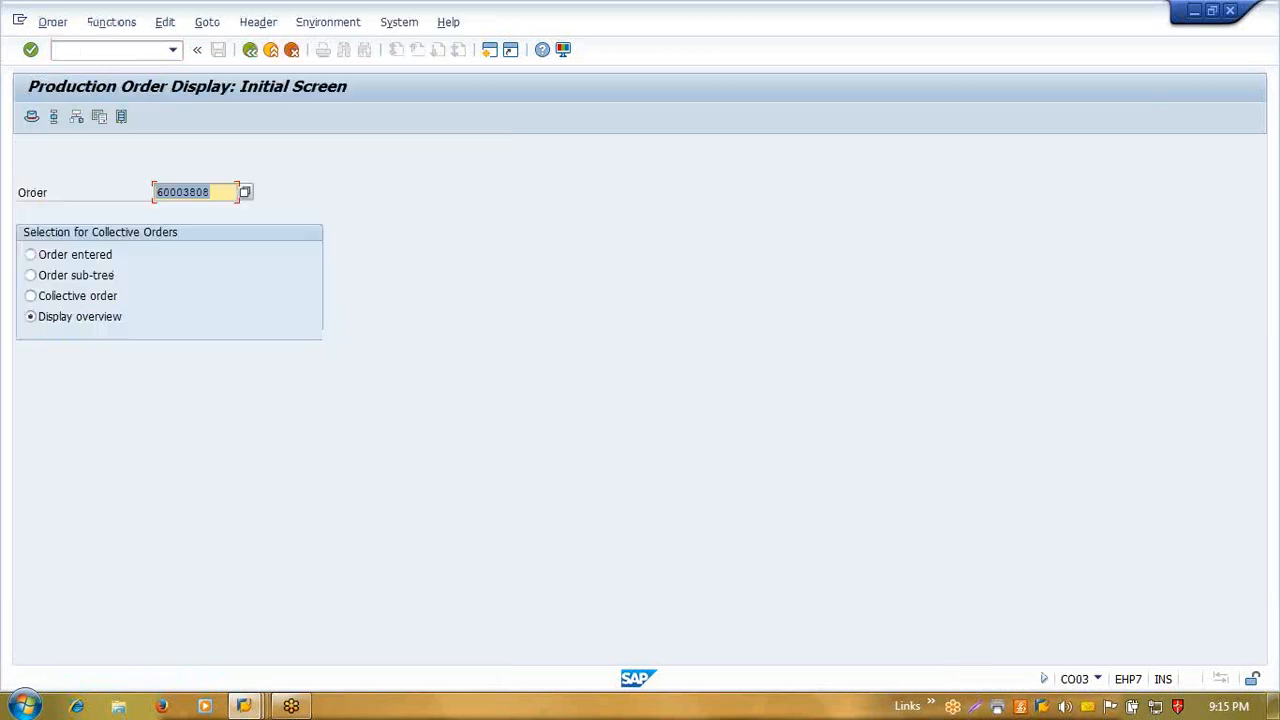
key(F3)
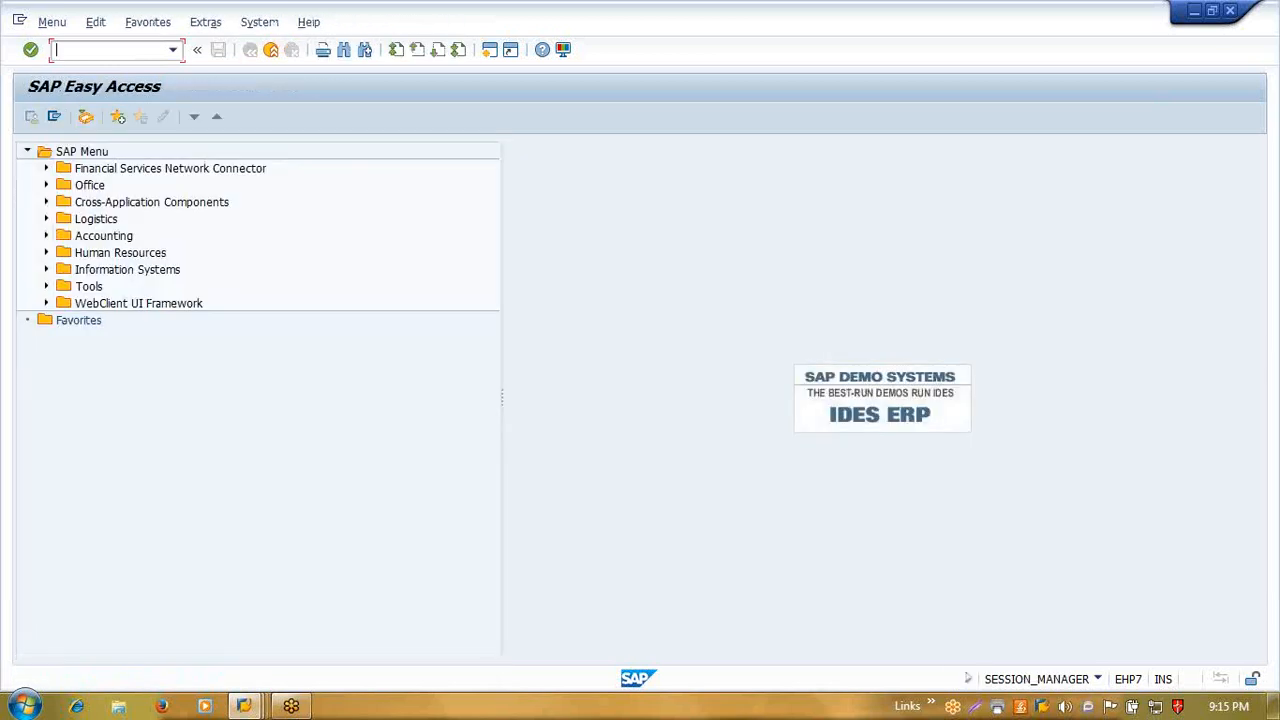
- Open the time ticket transaction CO11N and load slitting operation 0010 of the newly created order
text(co11n)
key(Return)
key(Tab)
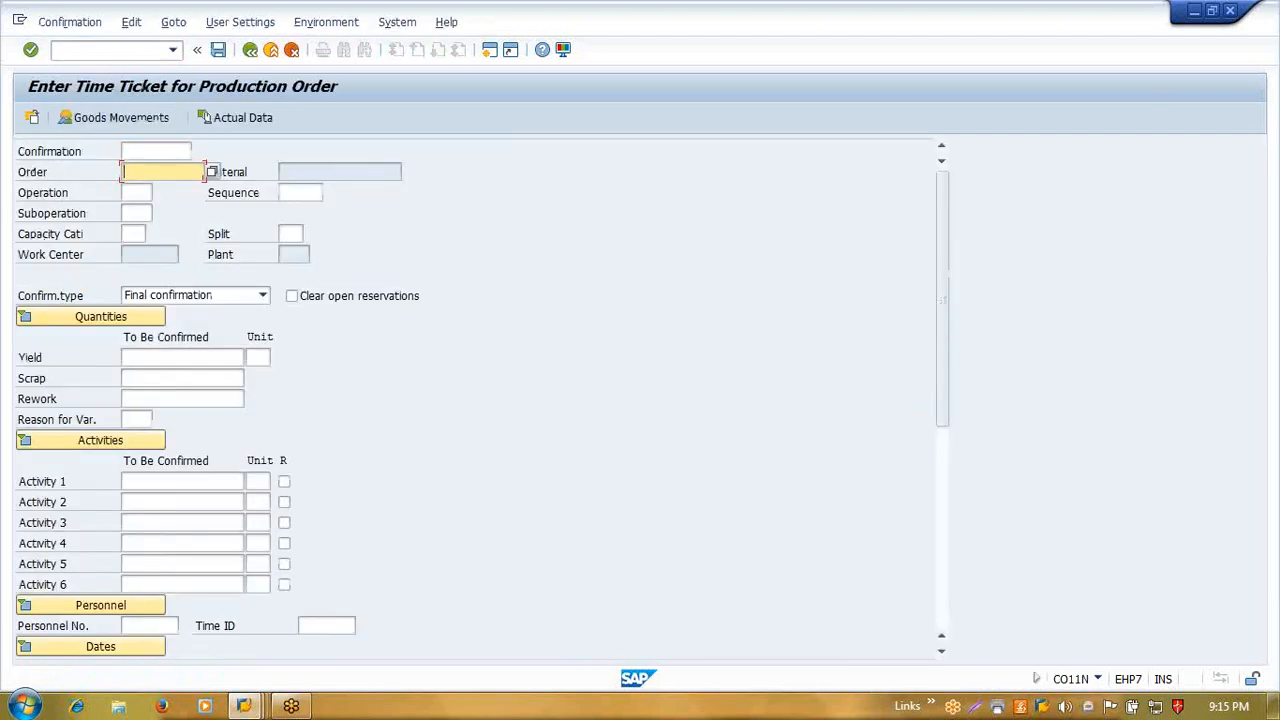
text(60003808)
key(Return)
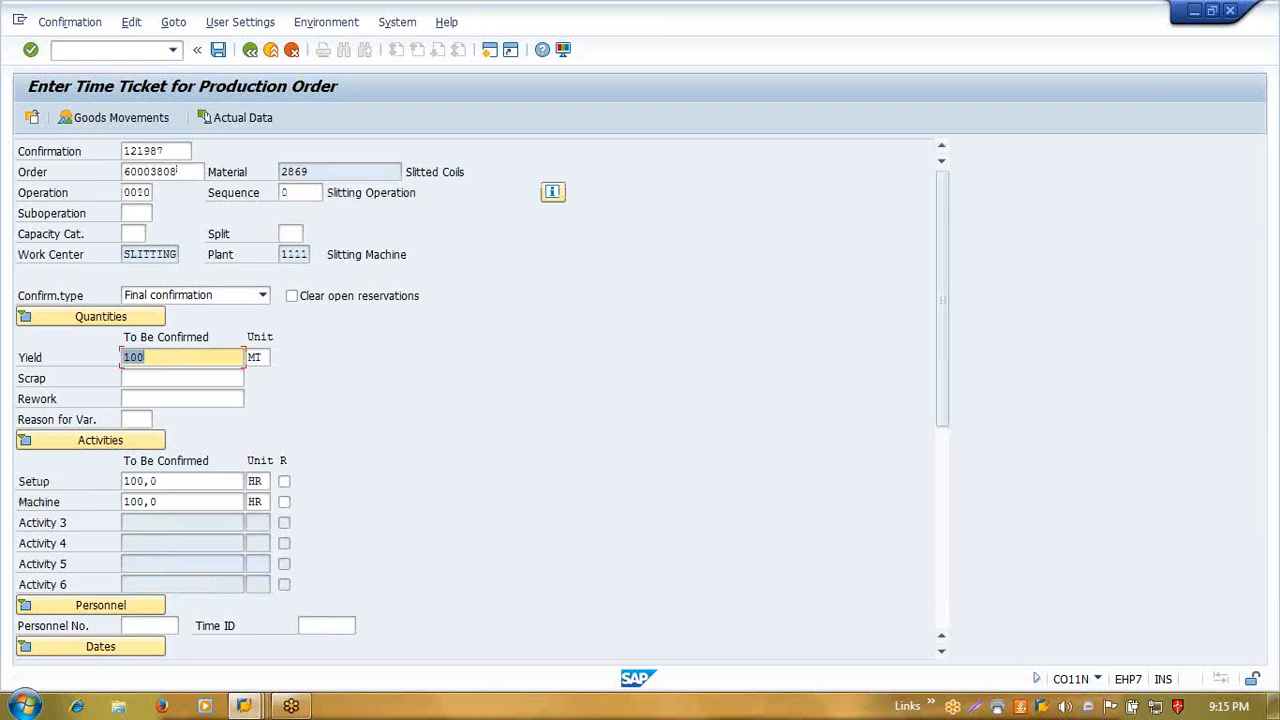
- Set the yield to be confirmed to 10 MT and accept the recalculated activities
text(10)
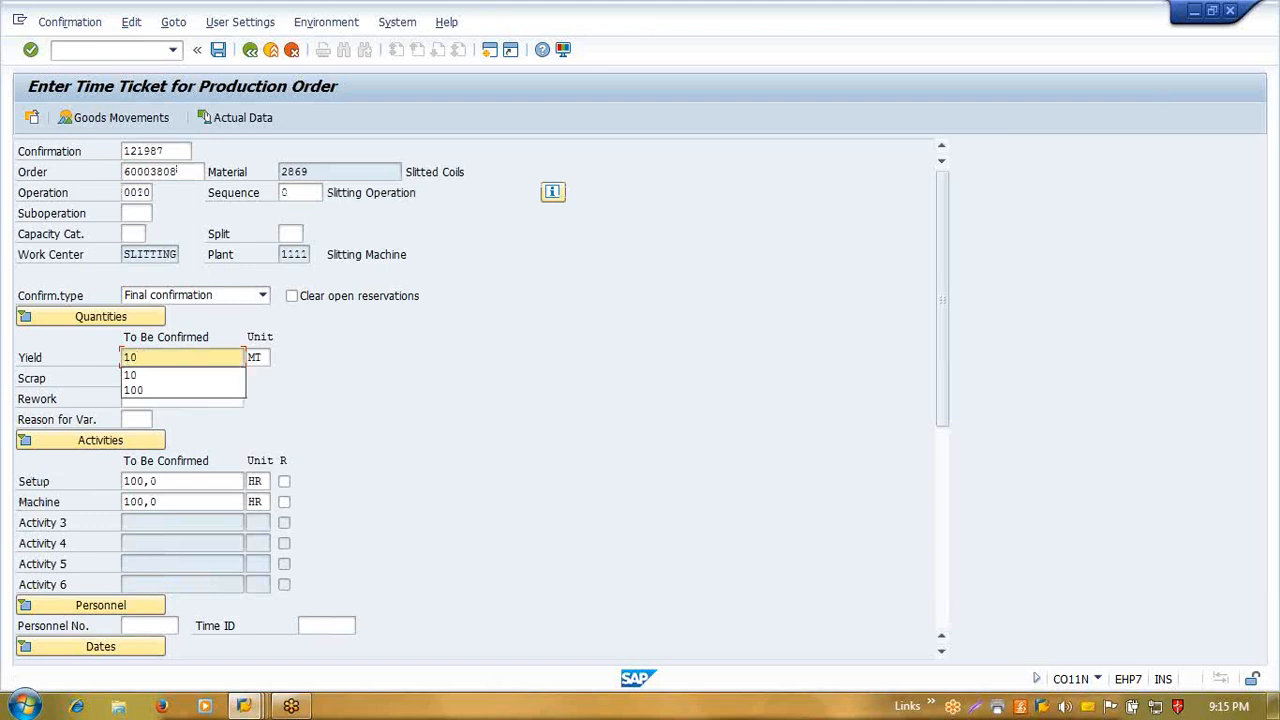
key(Return)
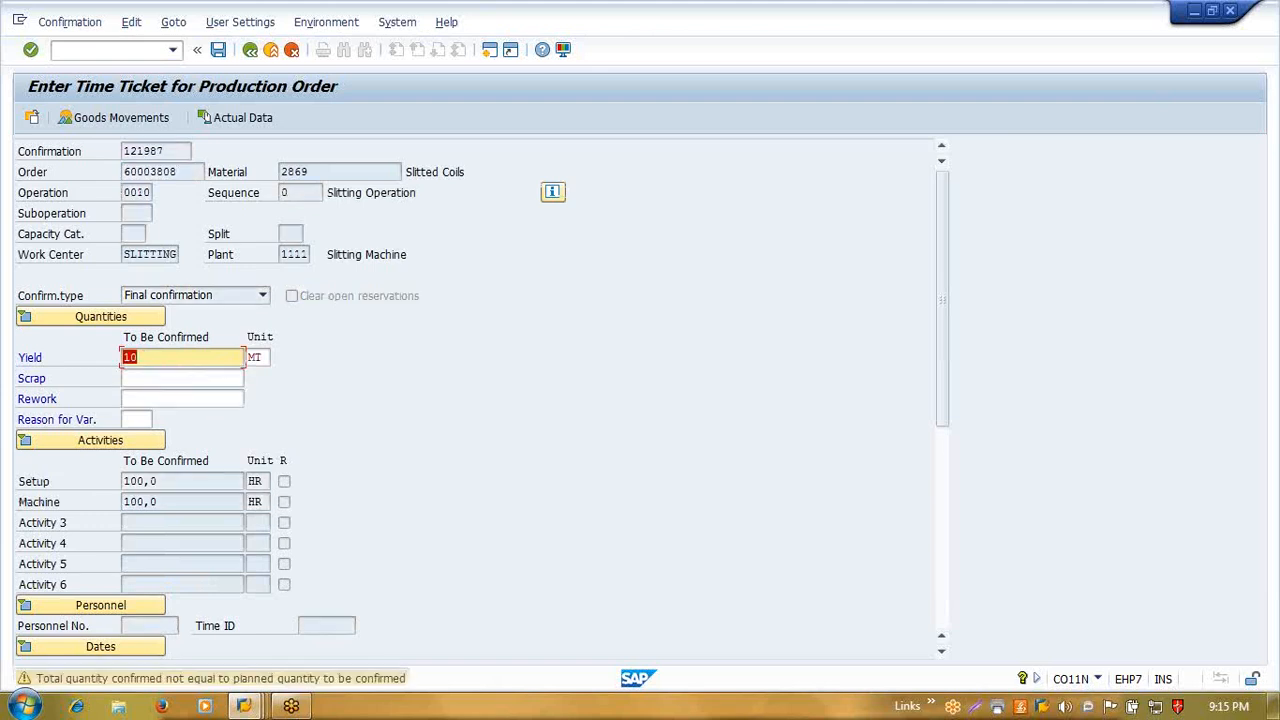
key(Return)
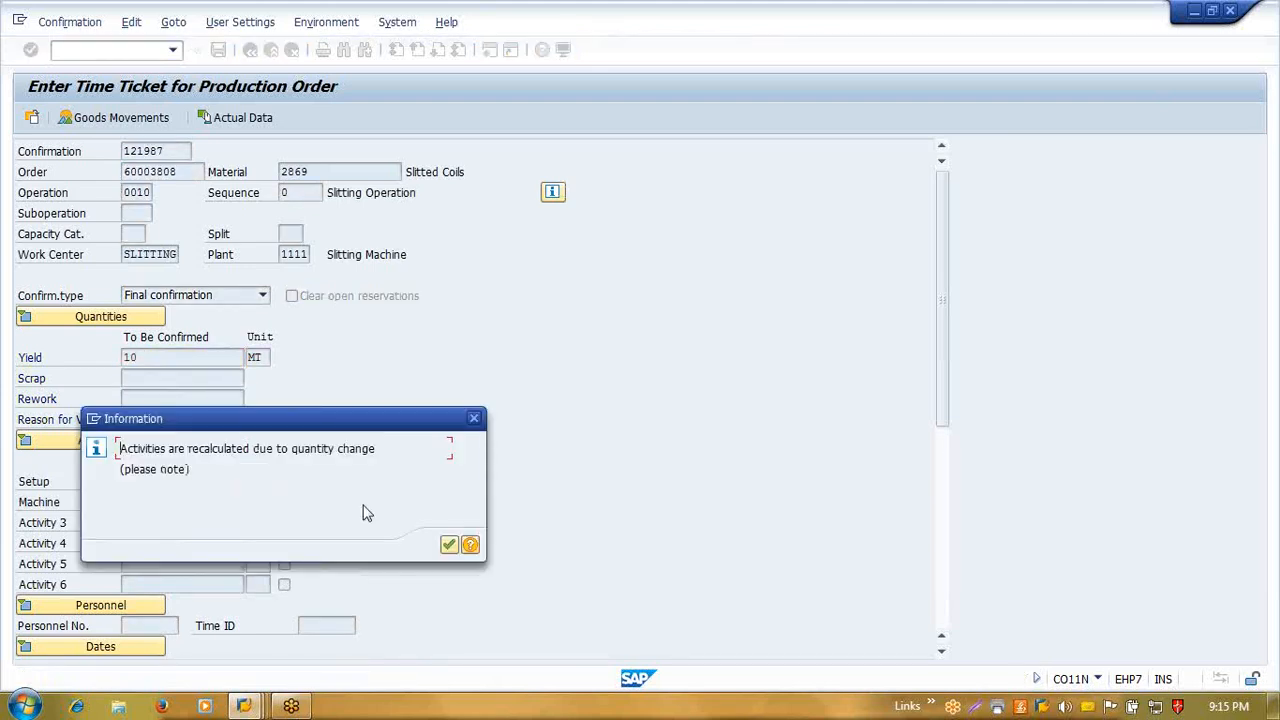
key(Return)
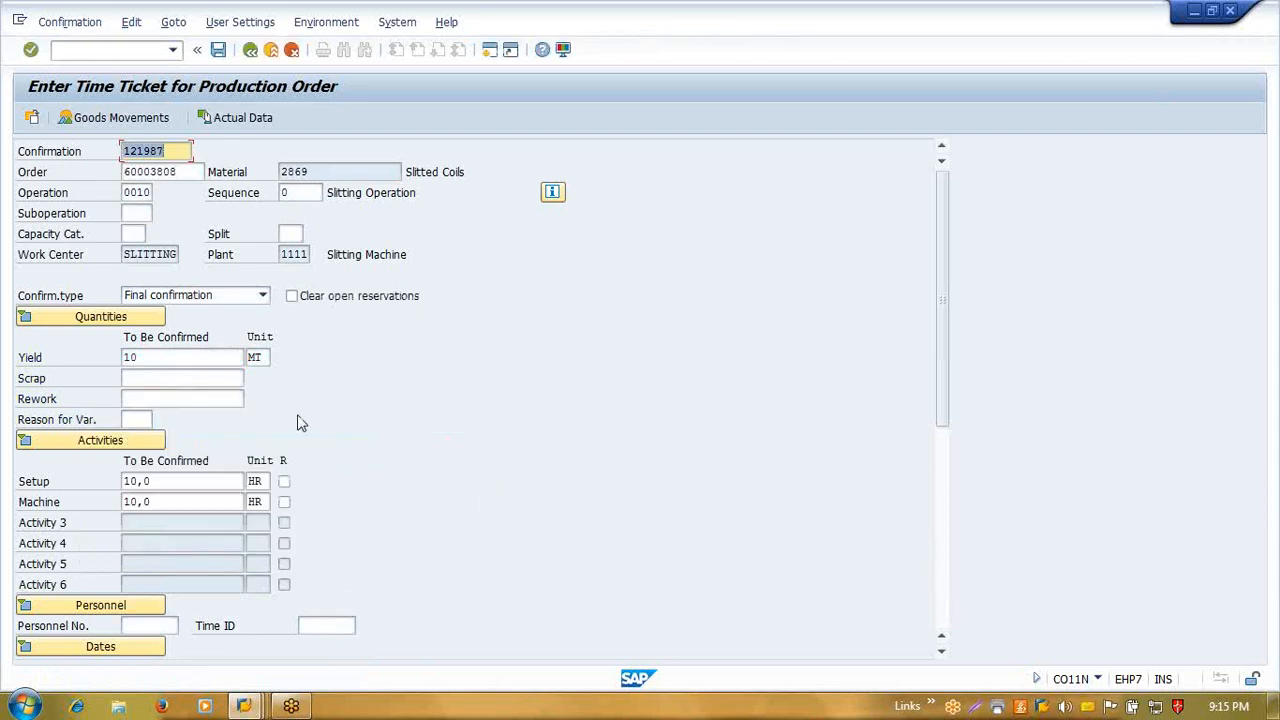
- Enter a rework quantity of 4 for slitting operation 0010 and accept the recalculated activities
click(224, 400)
text(4)
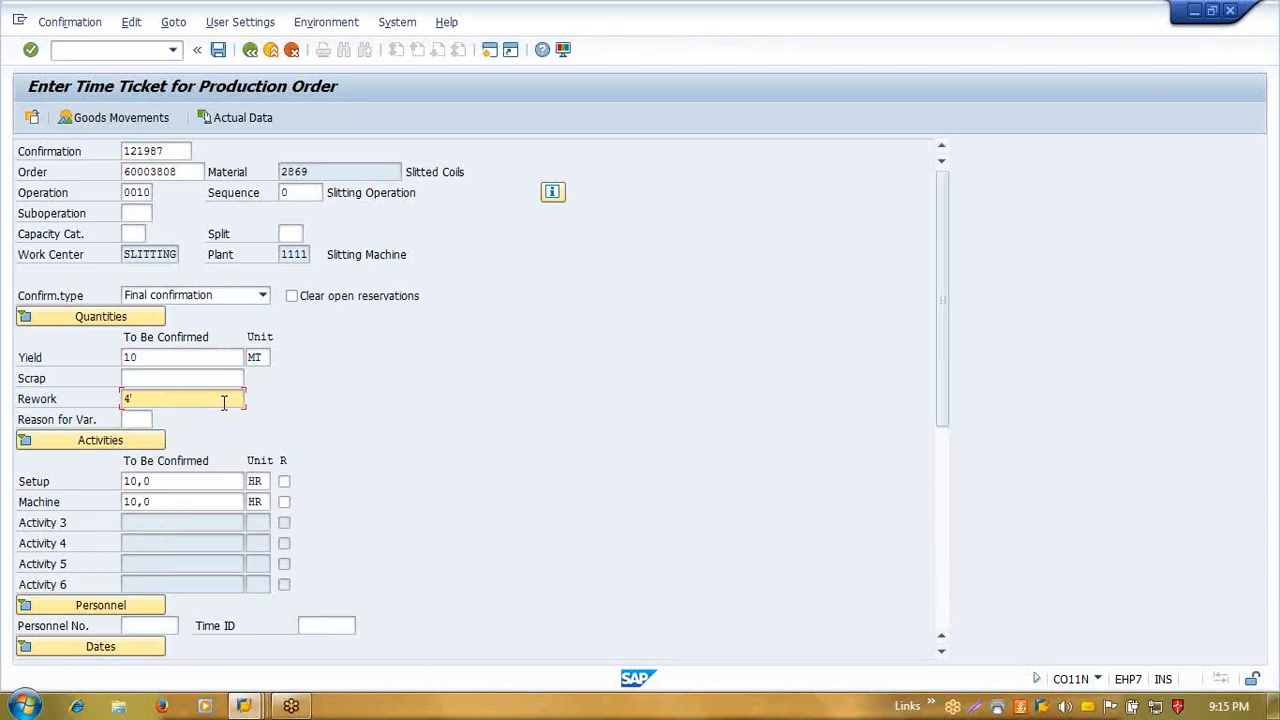
key(Return)
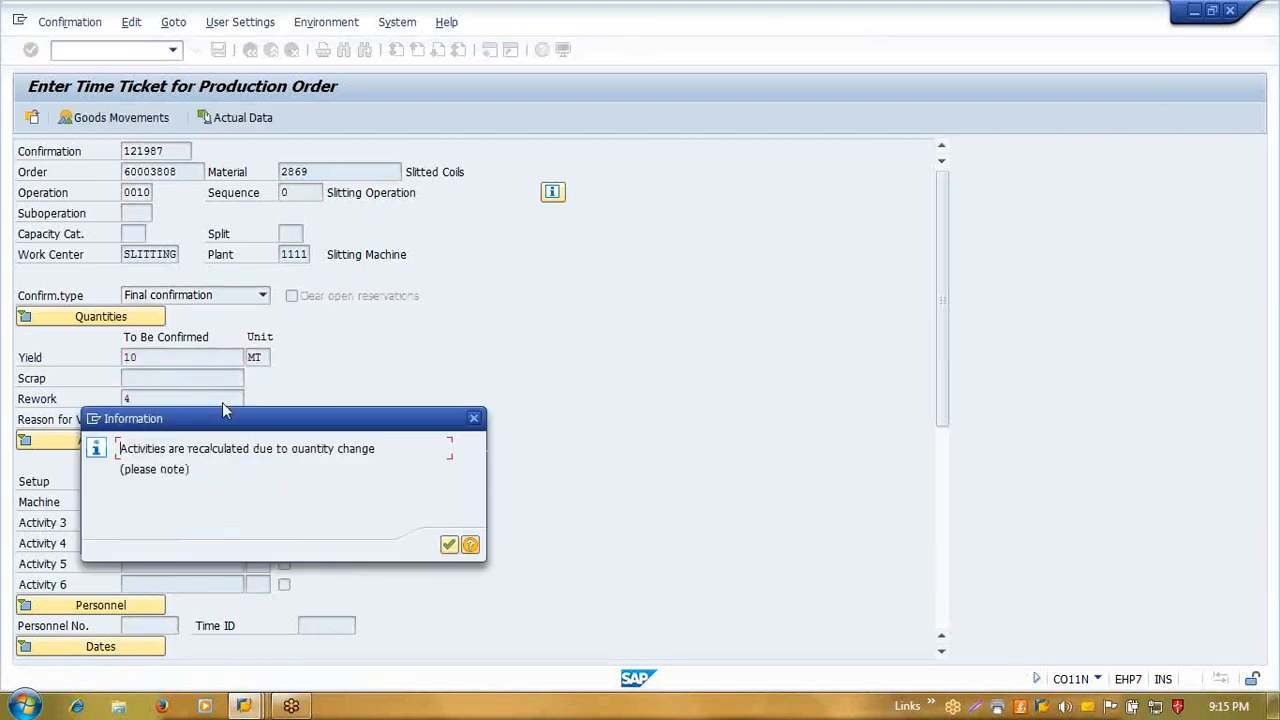
key(Return)
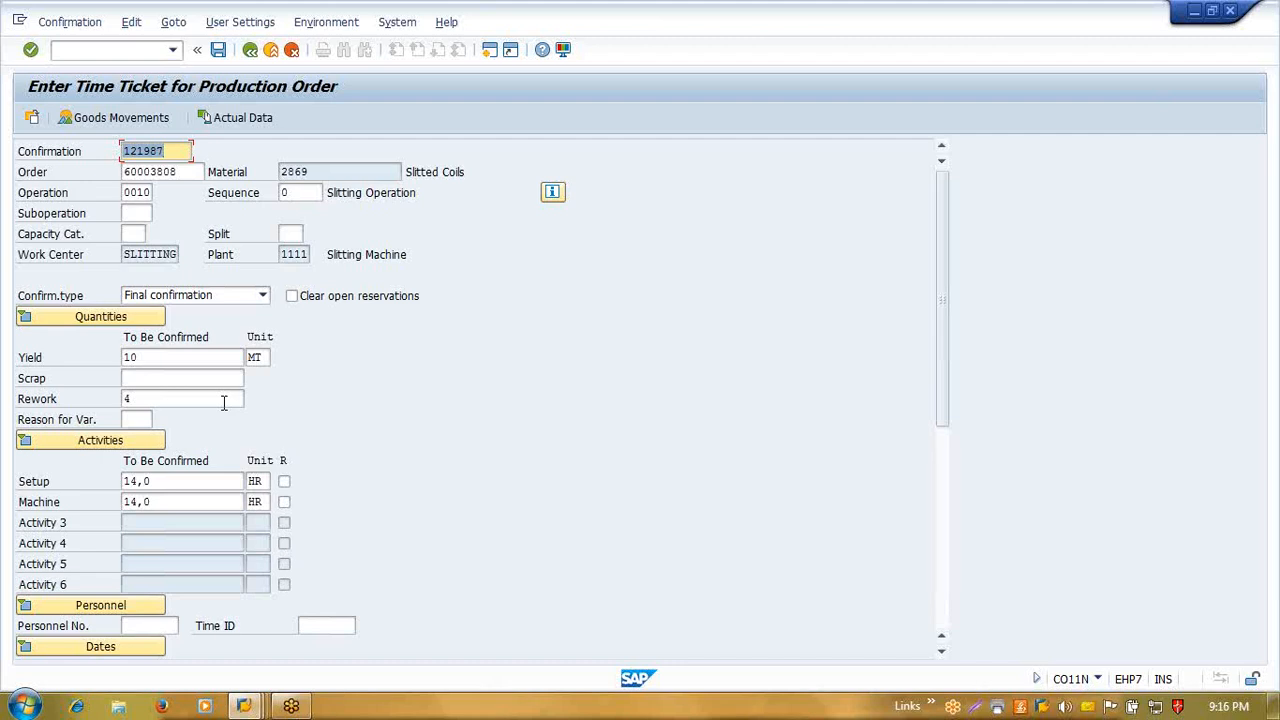
- Change the confirmation type to Partial confirmation and save the time ticket for slitting operation 0010
click(263, 296)
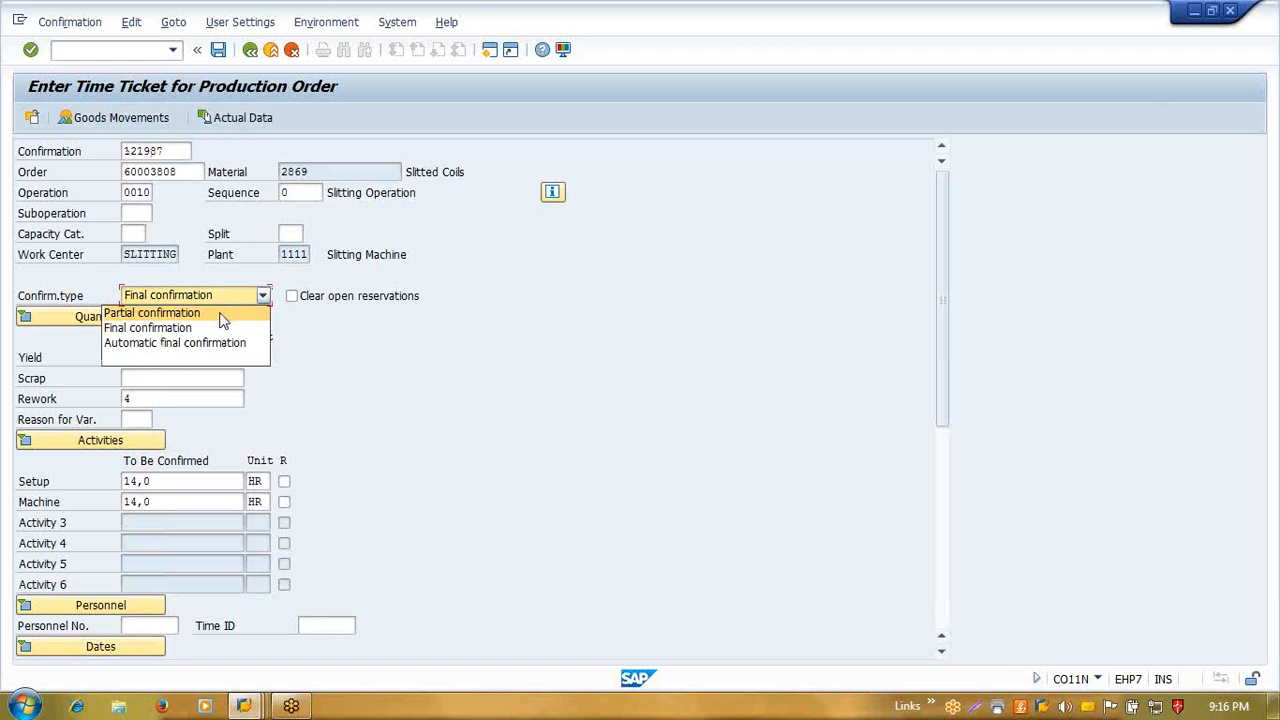
click(221, 314)
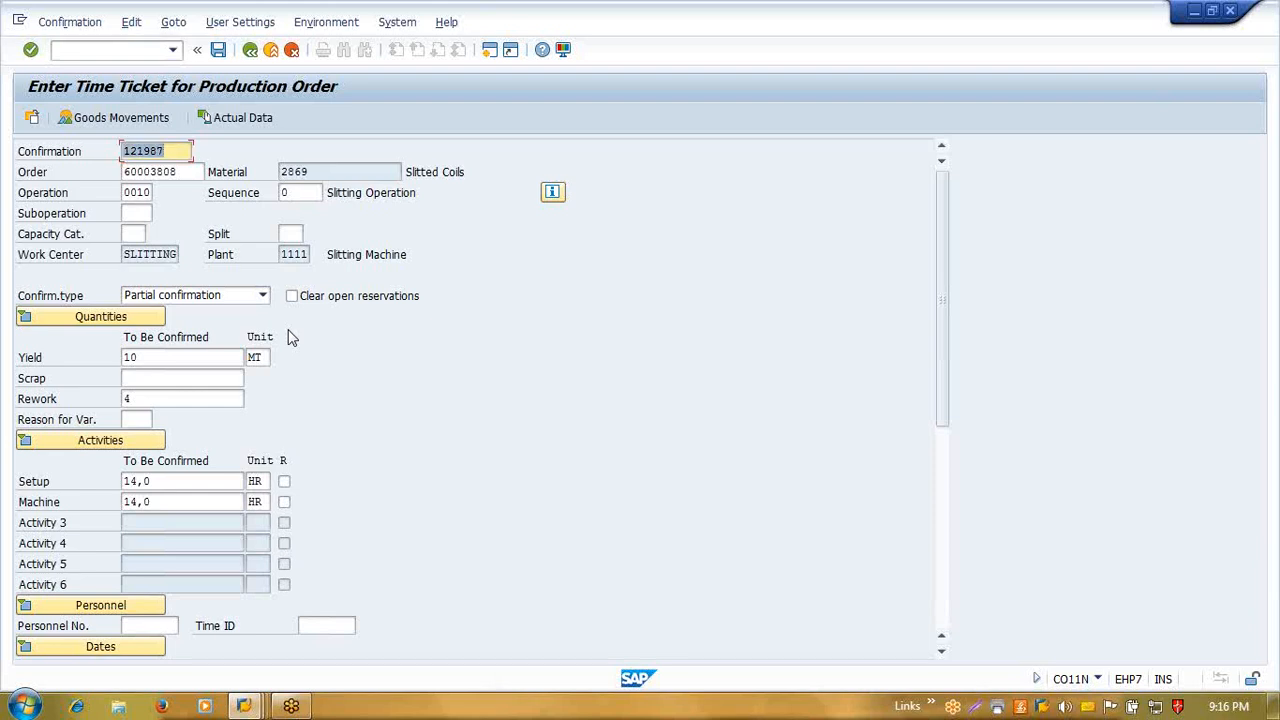
click(219, 50)
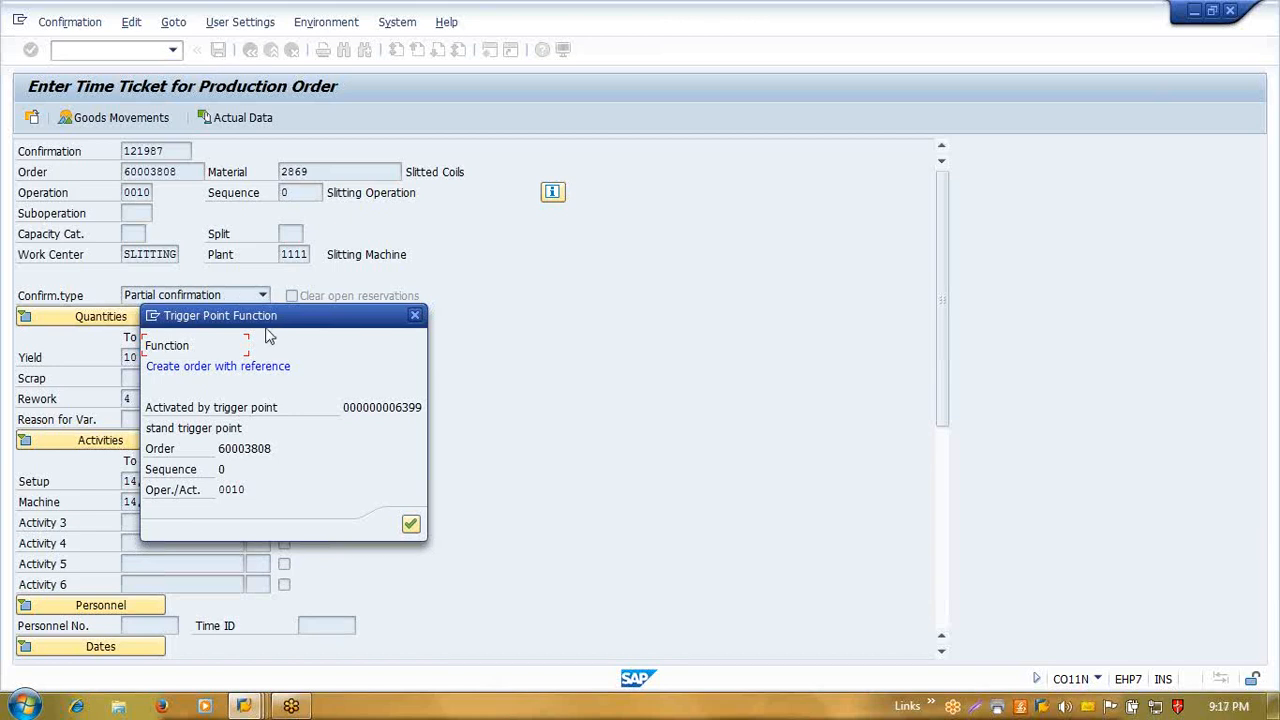
- Open transaction CO32 for standard trigger point TEST1 in the other session and compare its Create order with reference function with the triggered function
click(244, 705)
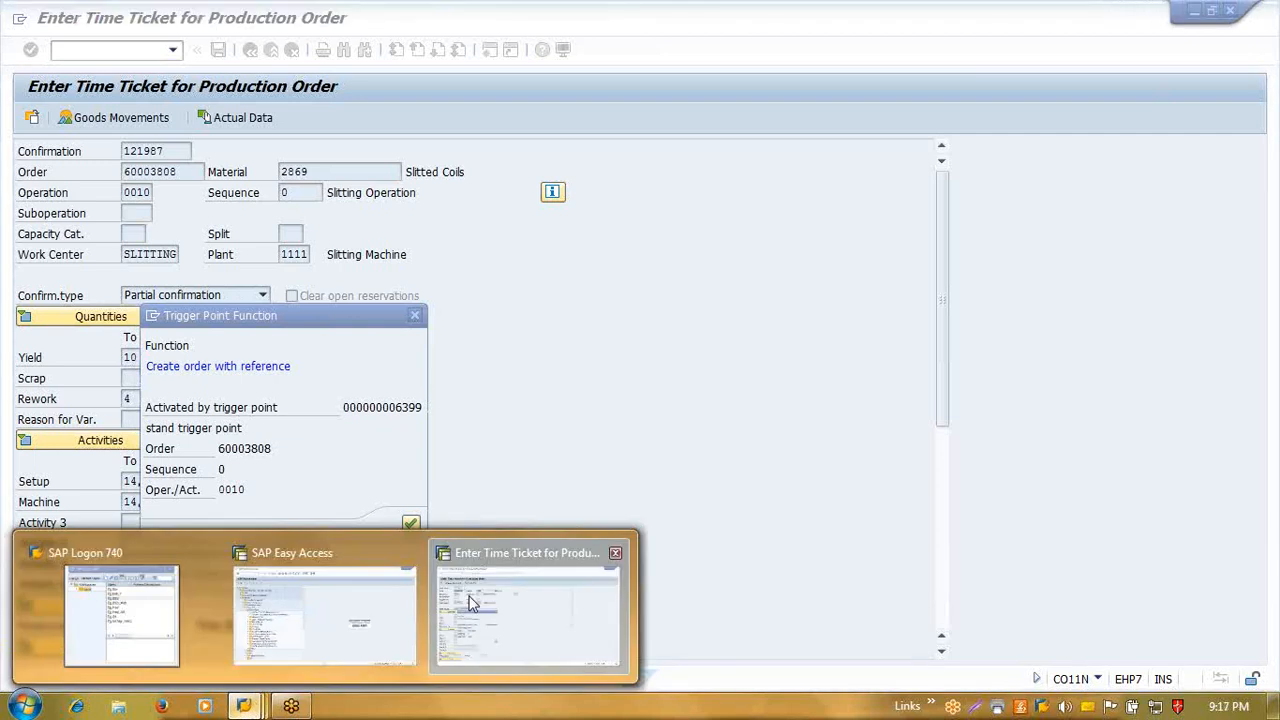
click(380, 612)
text(co32)
key(Return)
key(Return)
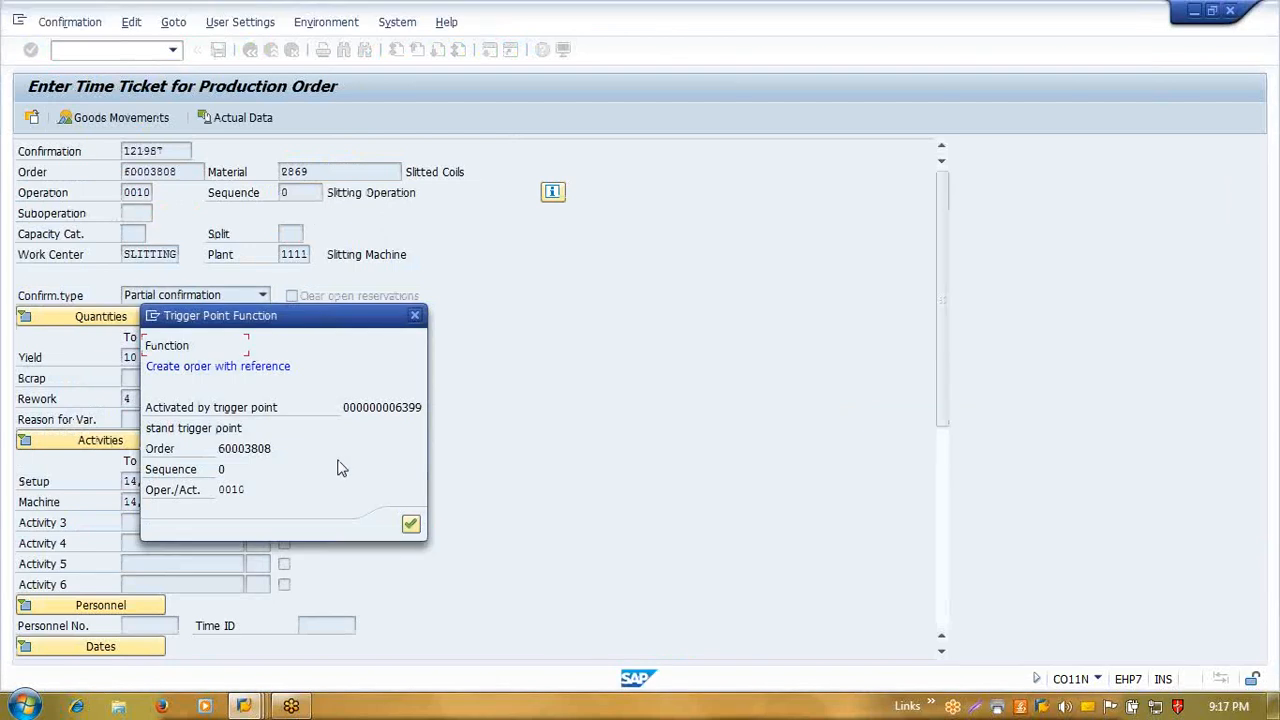
drag(146, 366, 310, 371)
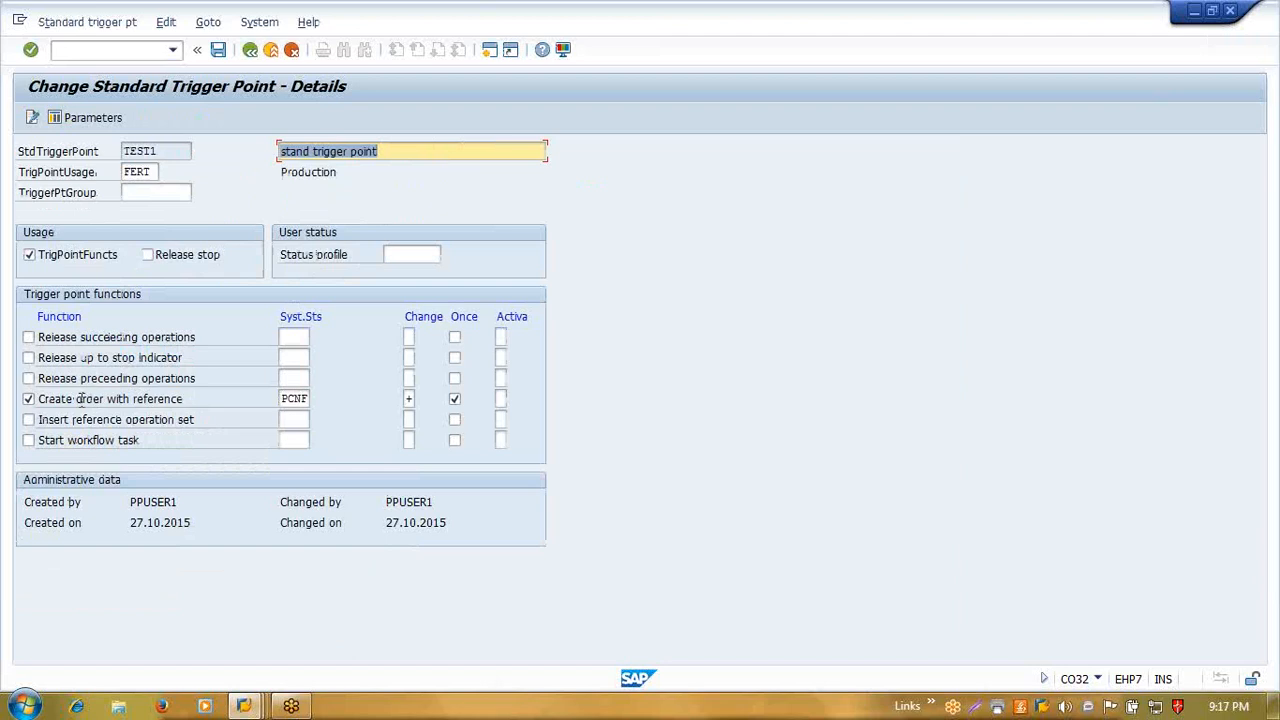
drag(80, 398, 229, 408)
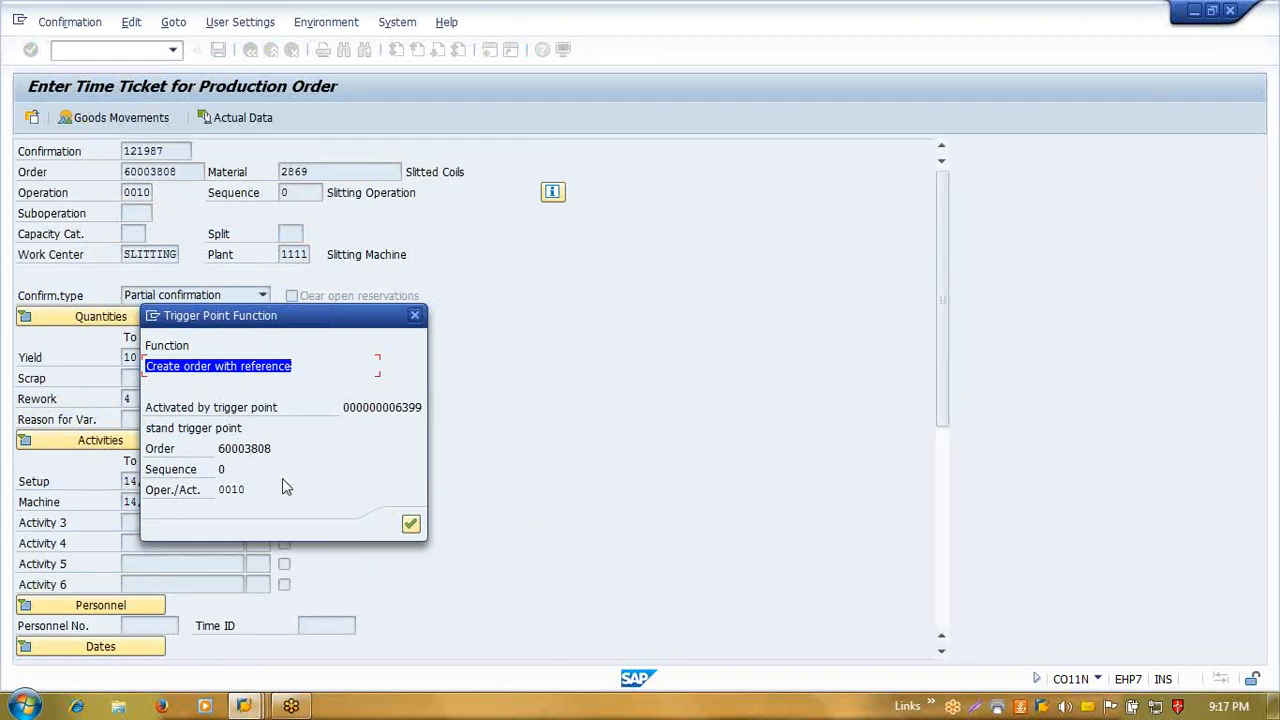
- Accept the Create order with reference trigger function, leave the time ticket and open the order information system COOIS
click(411, 524)
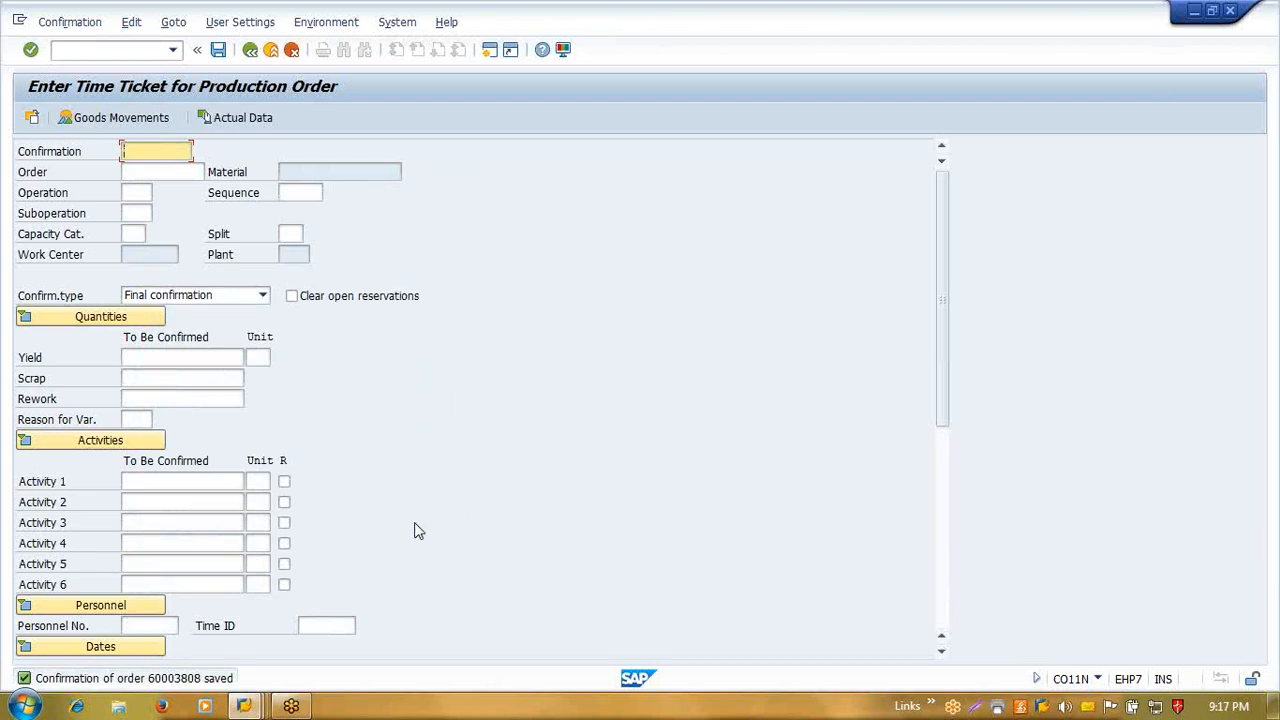
key(F3)
text(c)
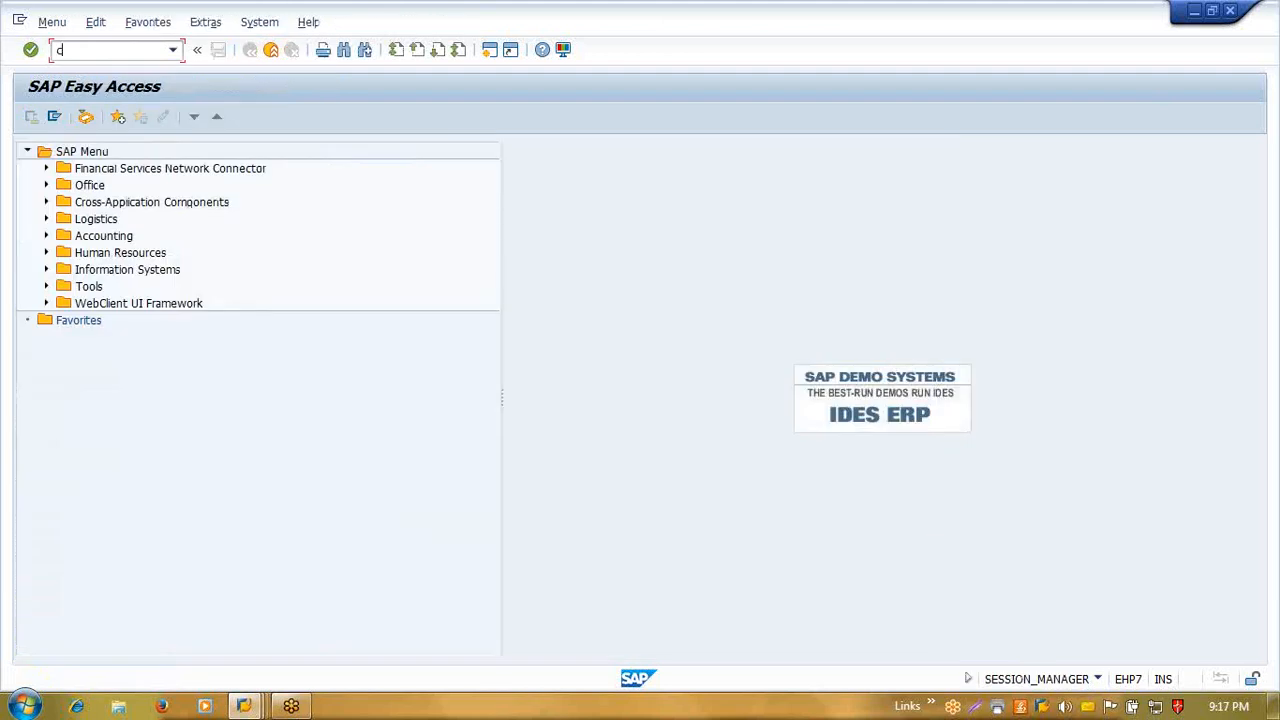
text(oo0)
key(BackSpace)
key(Return)
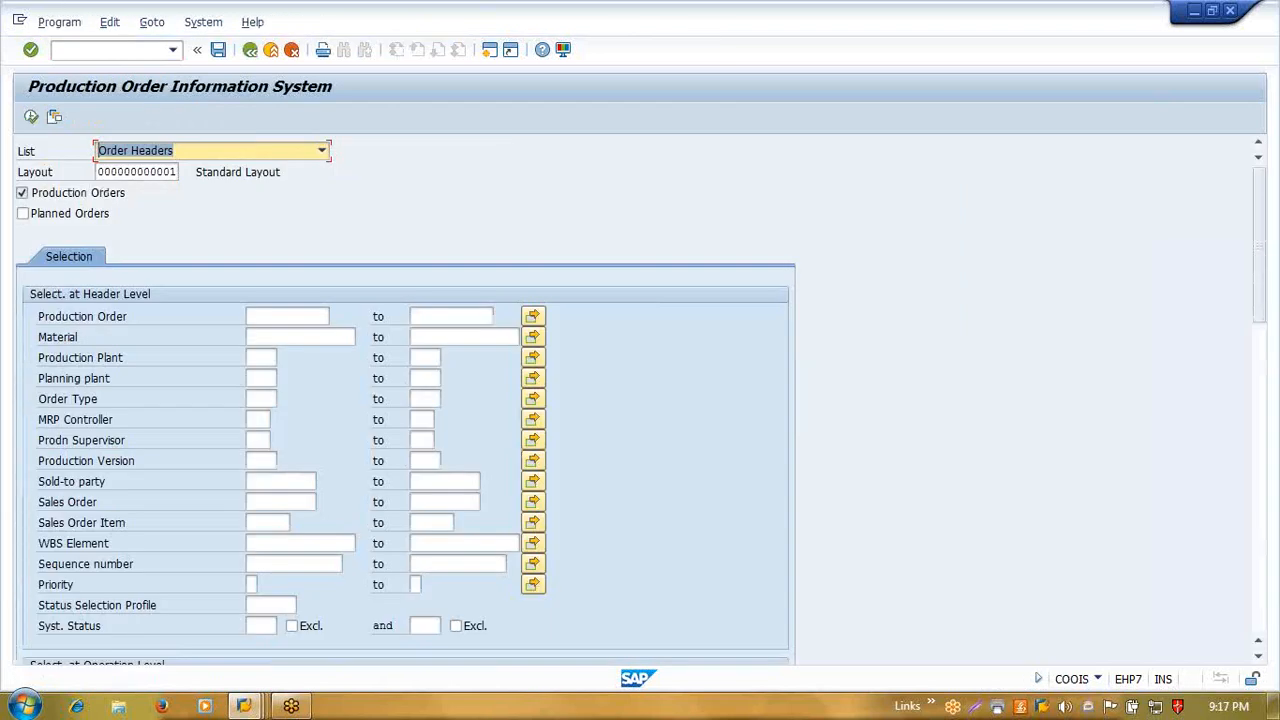
- List the production order headers with a basic start date of 28.10.2015
click(1258, 632)
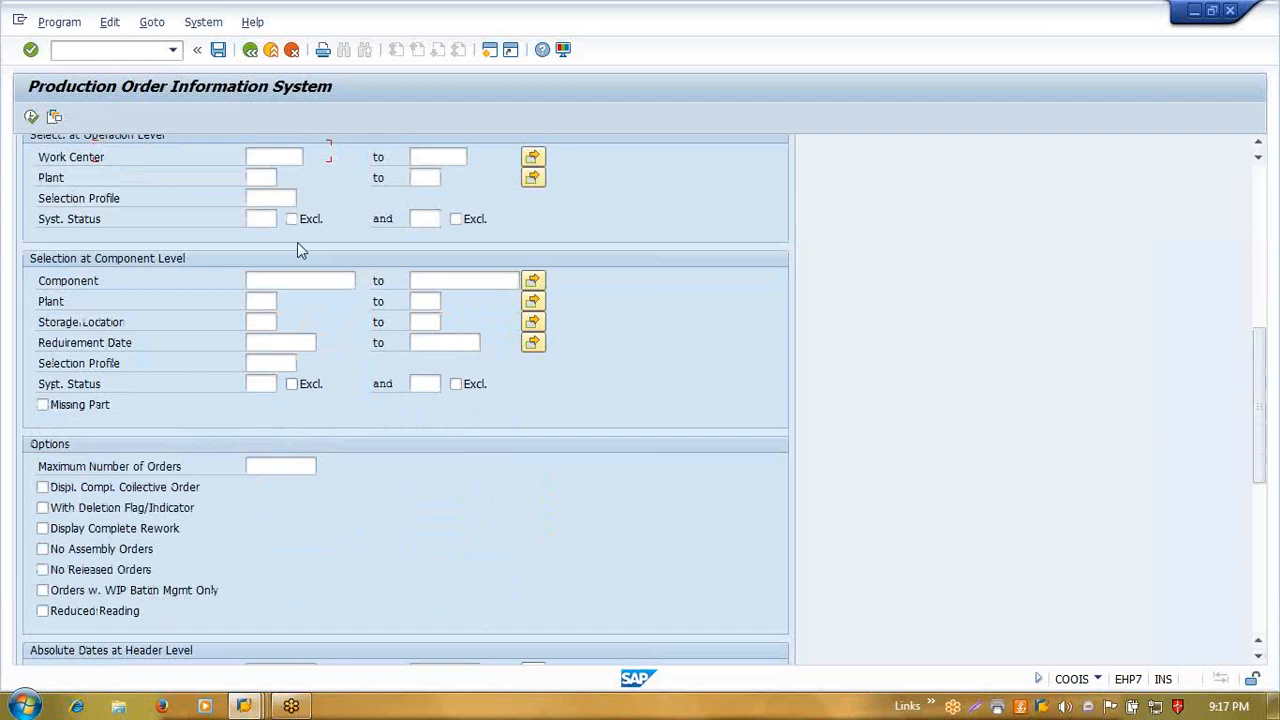
scroll(297, 242, down, 5)
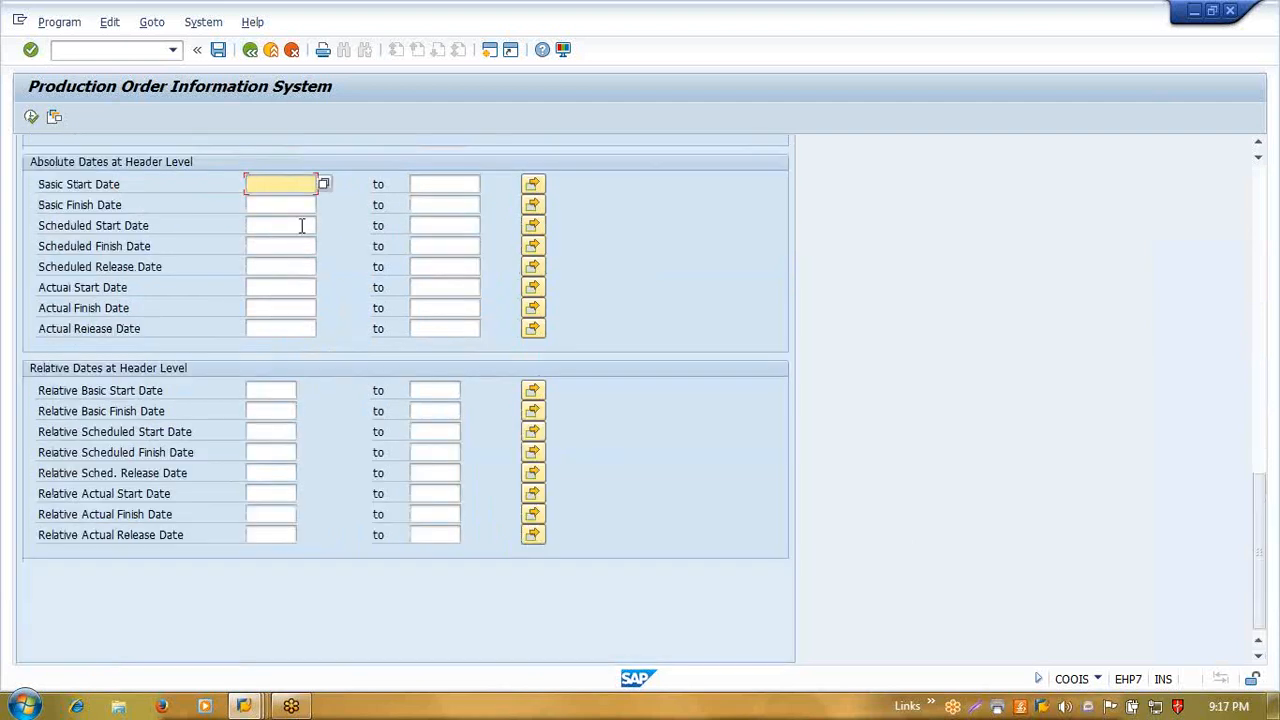
click(301, 225)
key(F4)
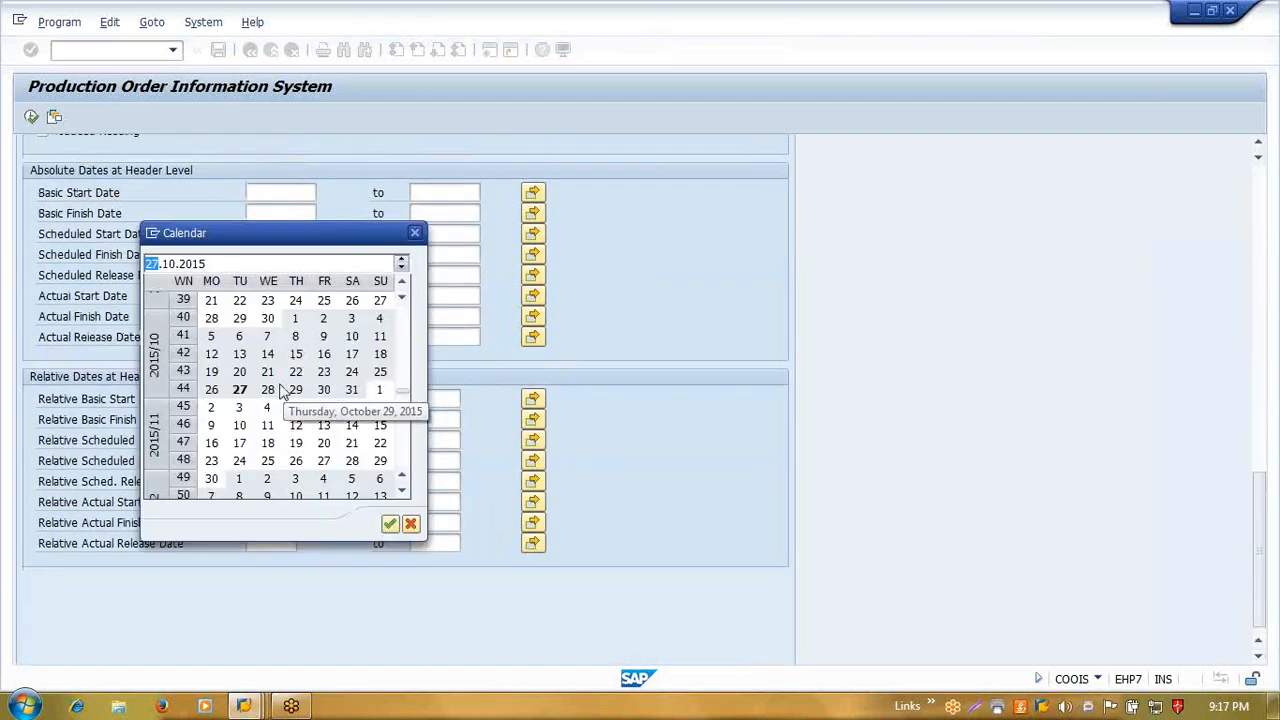
double_click(272, 390)
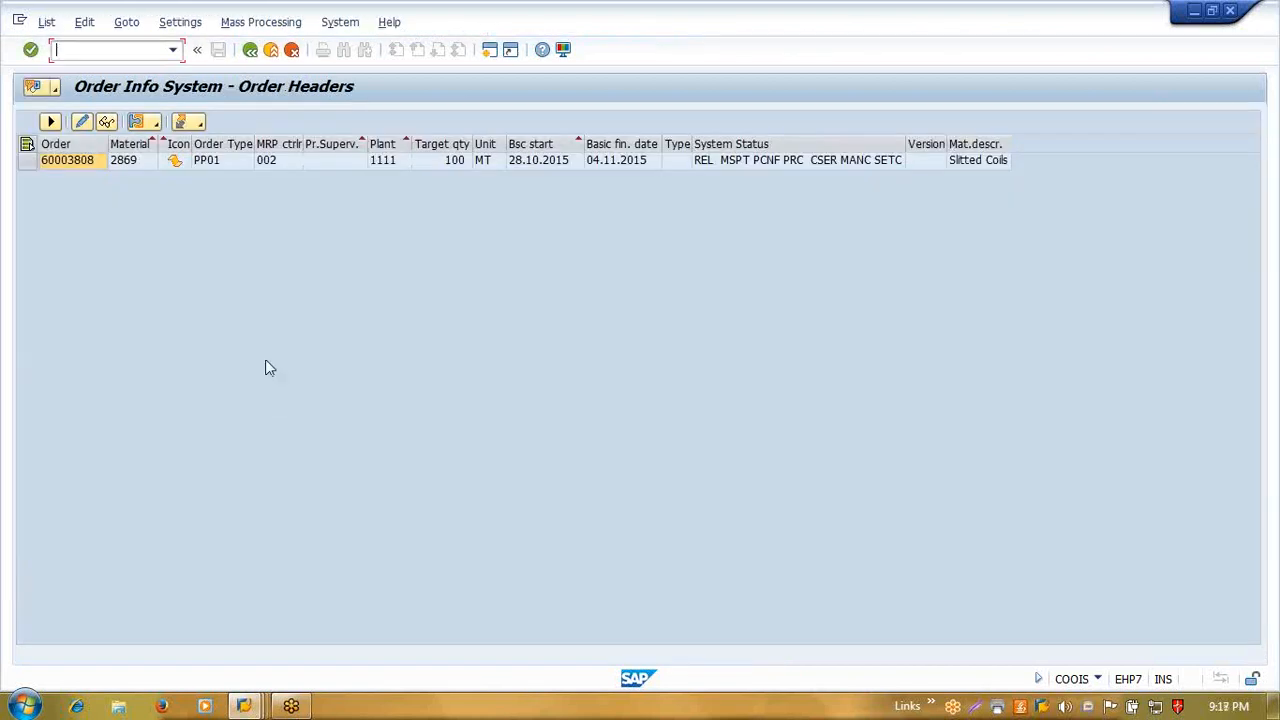
- Return to the selection and list the production orders with basic start dates from 27.10.2015 to 28.10.2015
click(250, 50)
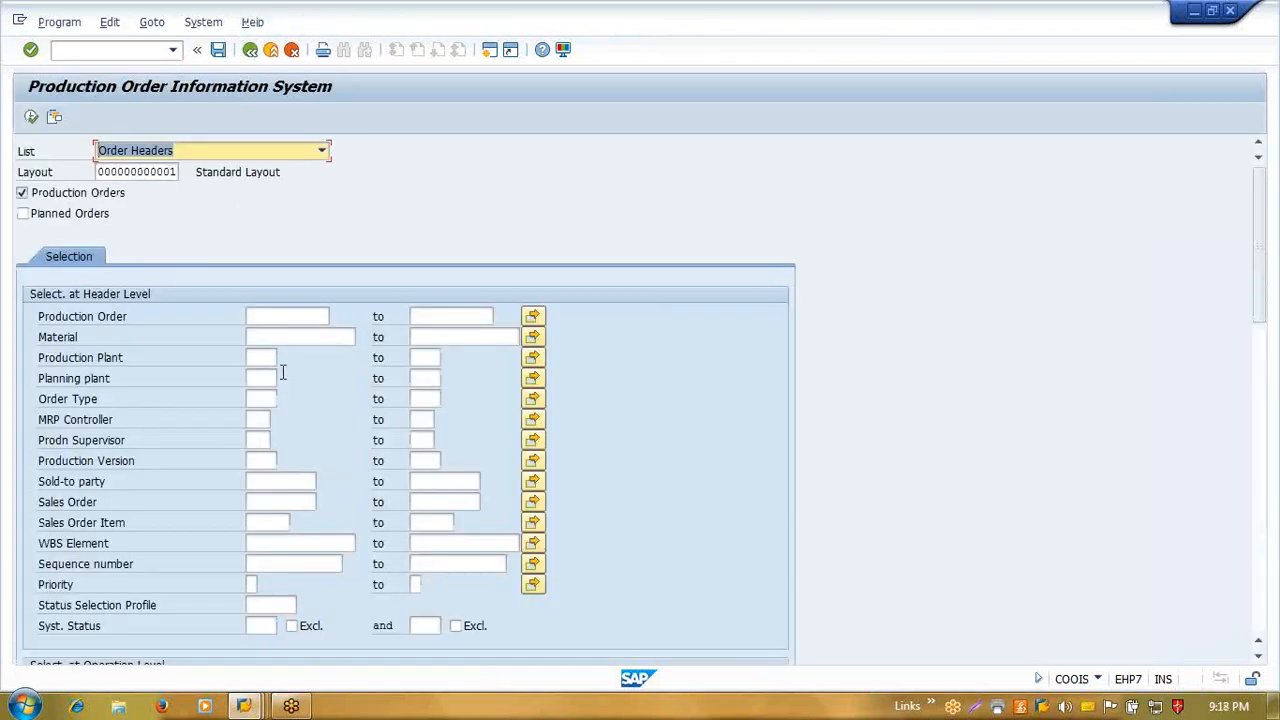
scroll(283, 372, down, 5)
scroll(283, 372, down, 5)
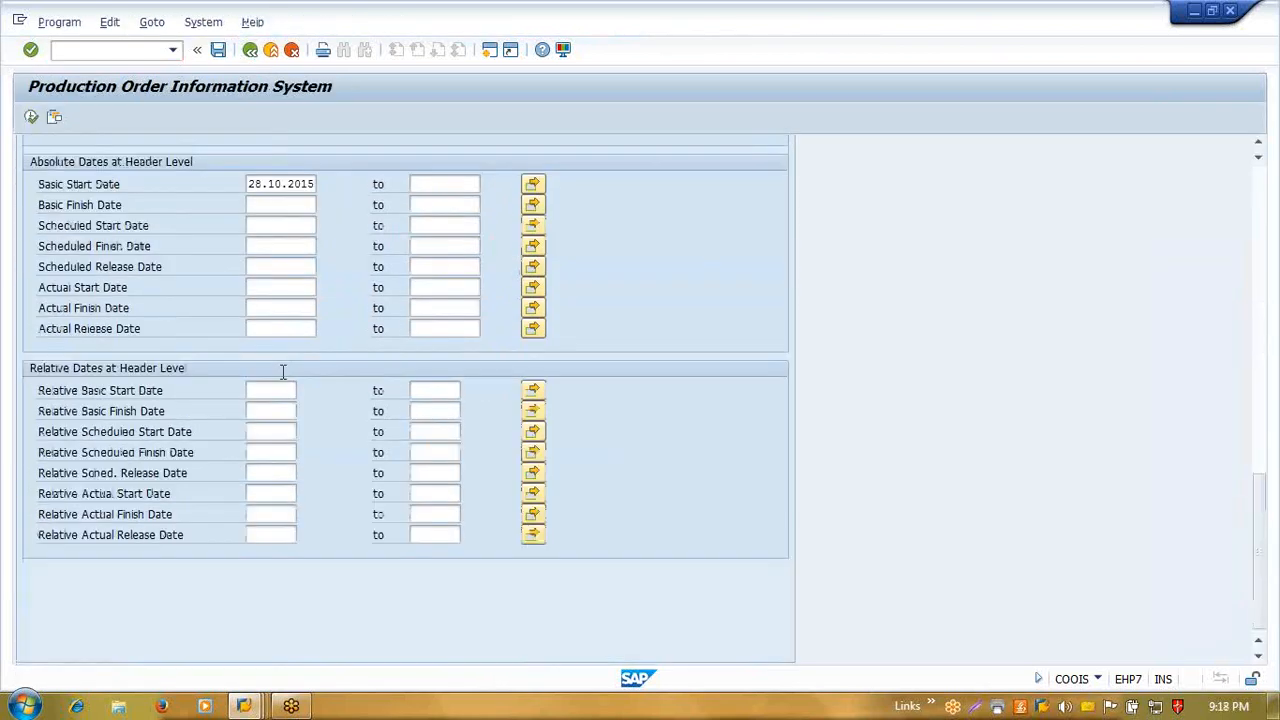
click(264, 184)
text(7)
key(Tab)
click(272, 187)
key(F4)
double_click(268, 390)
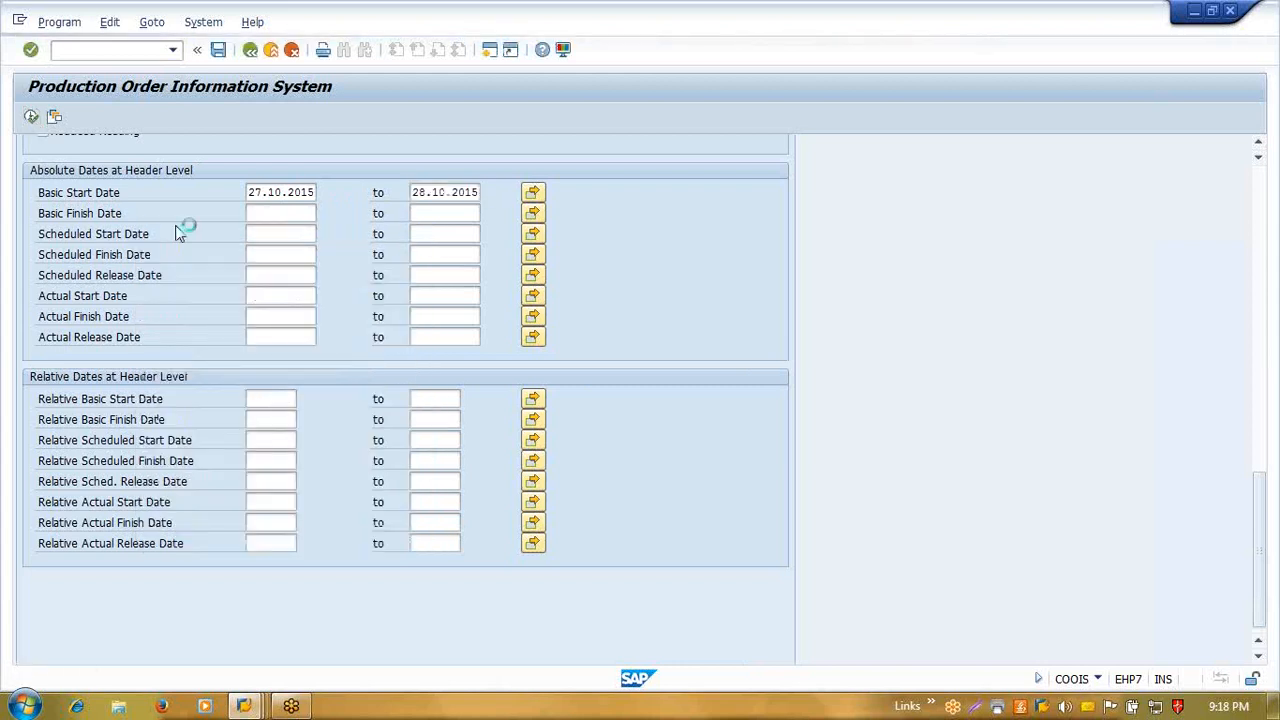
key(F8)
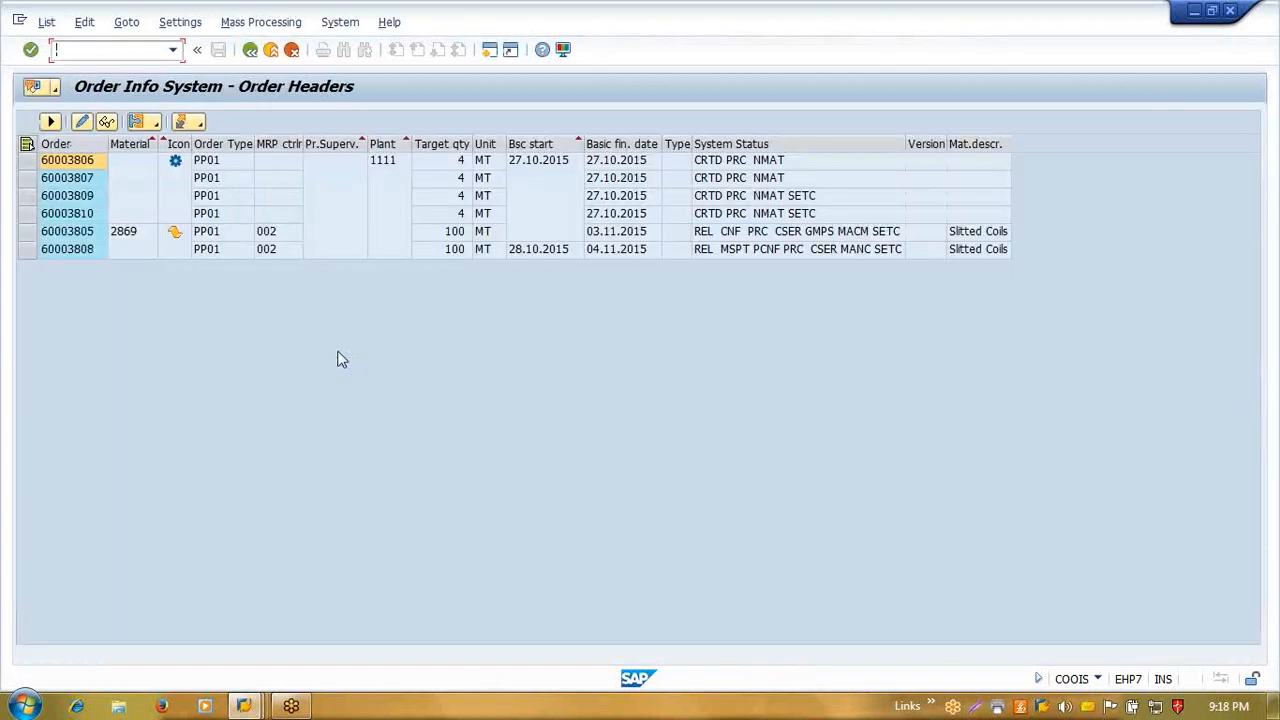
- Compare the orders without a material with the original order in the list, widening the category icon column
click(80, 250)
drag(27, 160, 29, 200)
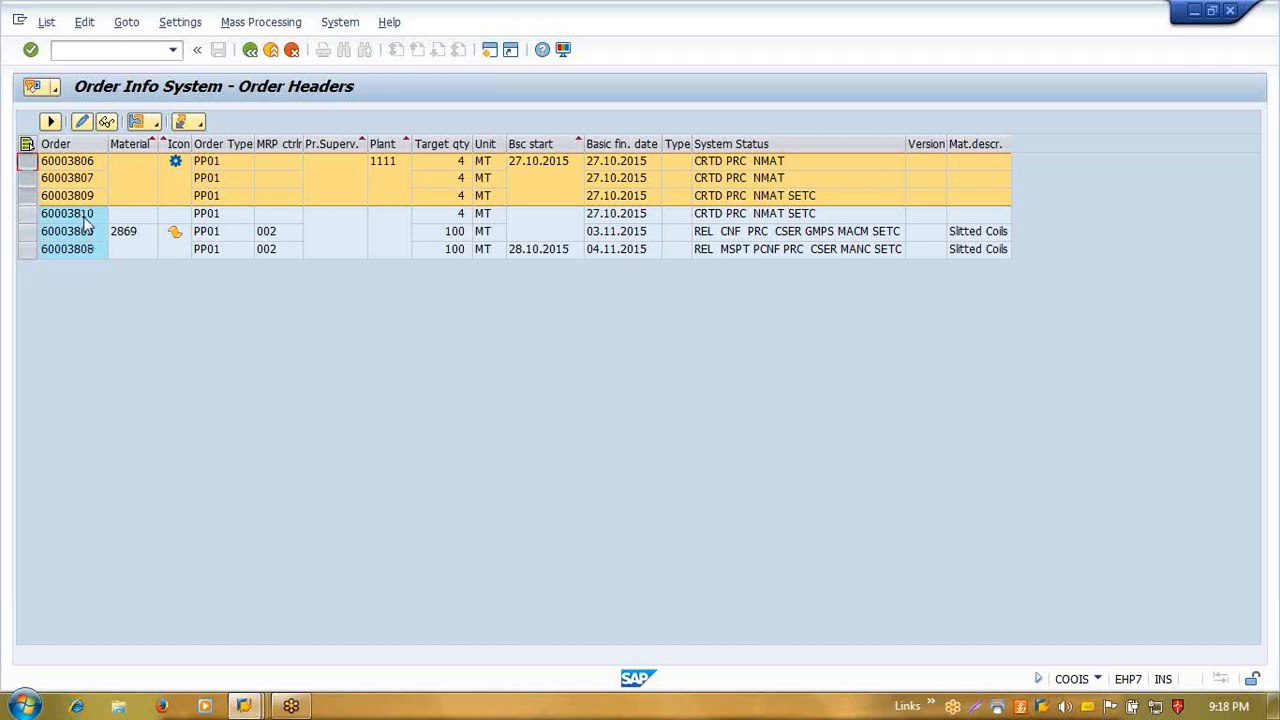
click(141, 226)
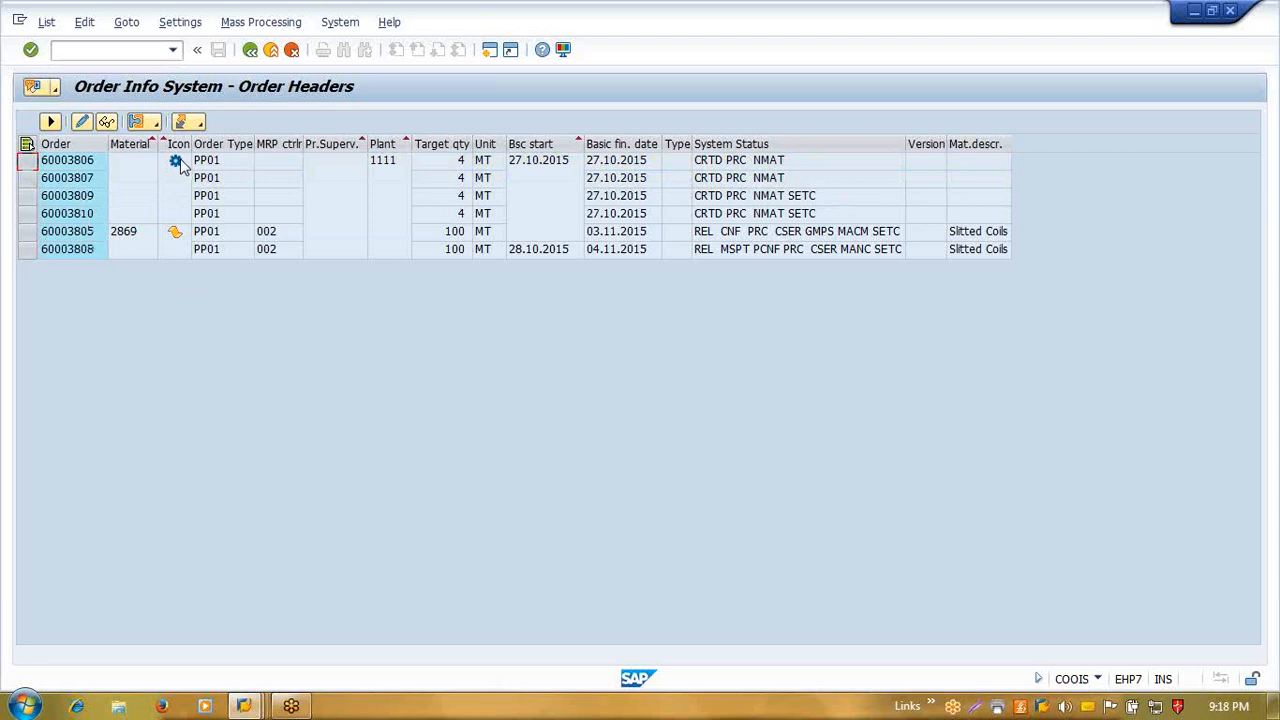
drag(192, 144, 272, 144)
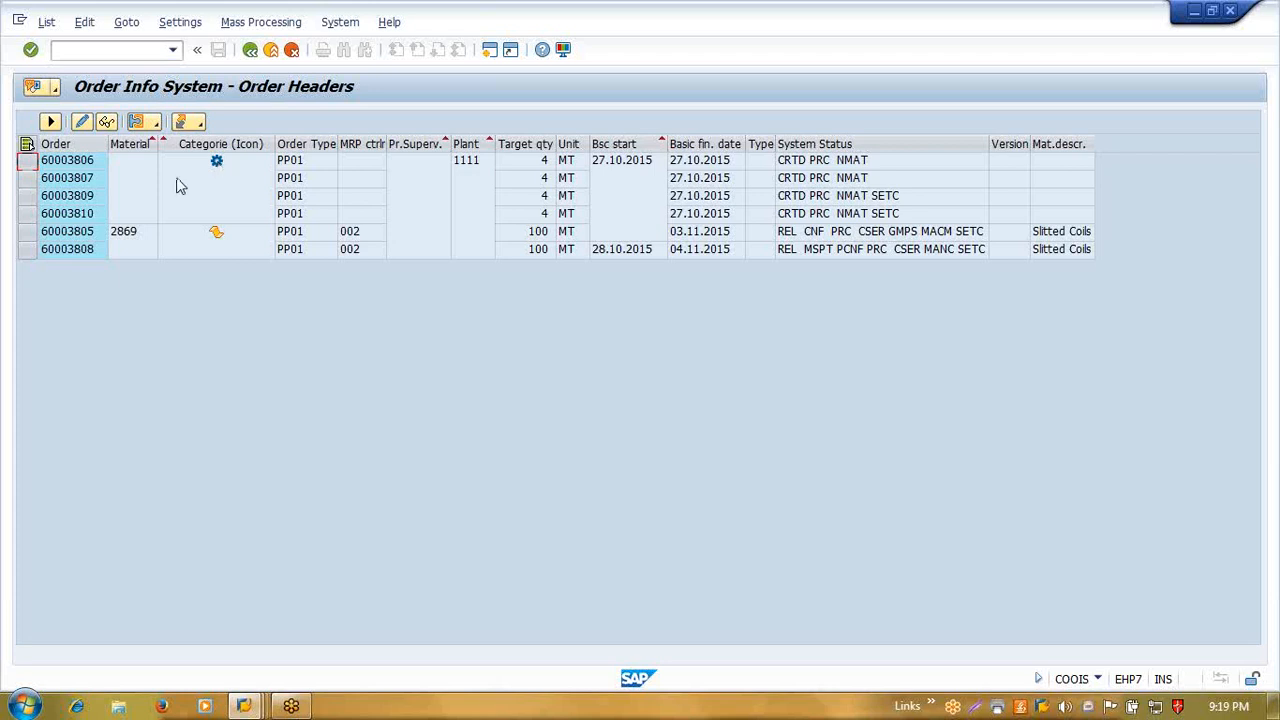
click(27, 162)
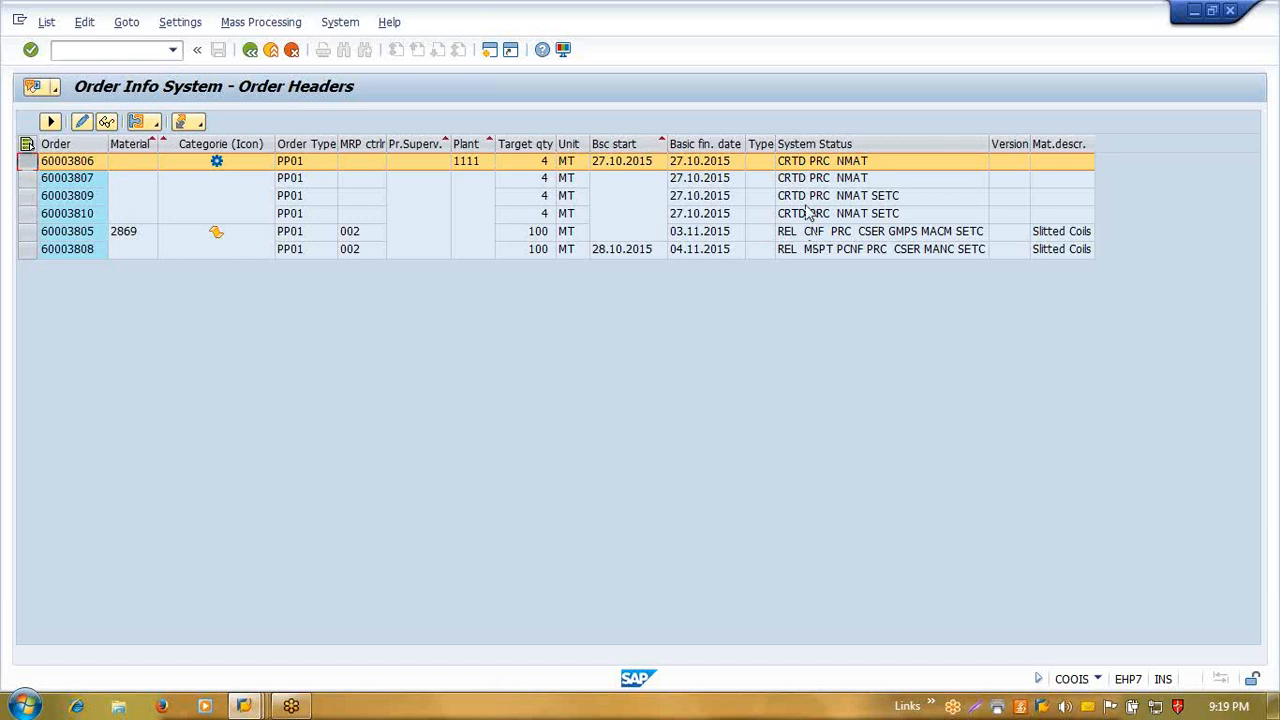
- Display the newest order without a material and examine its routing and bill of material master data and general data
click(87, 214)
double_click(87, 214)
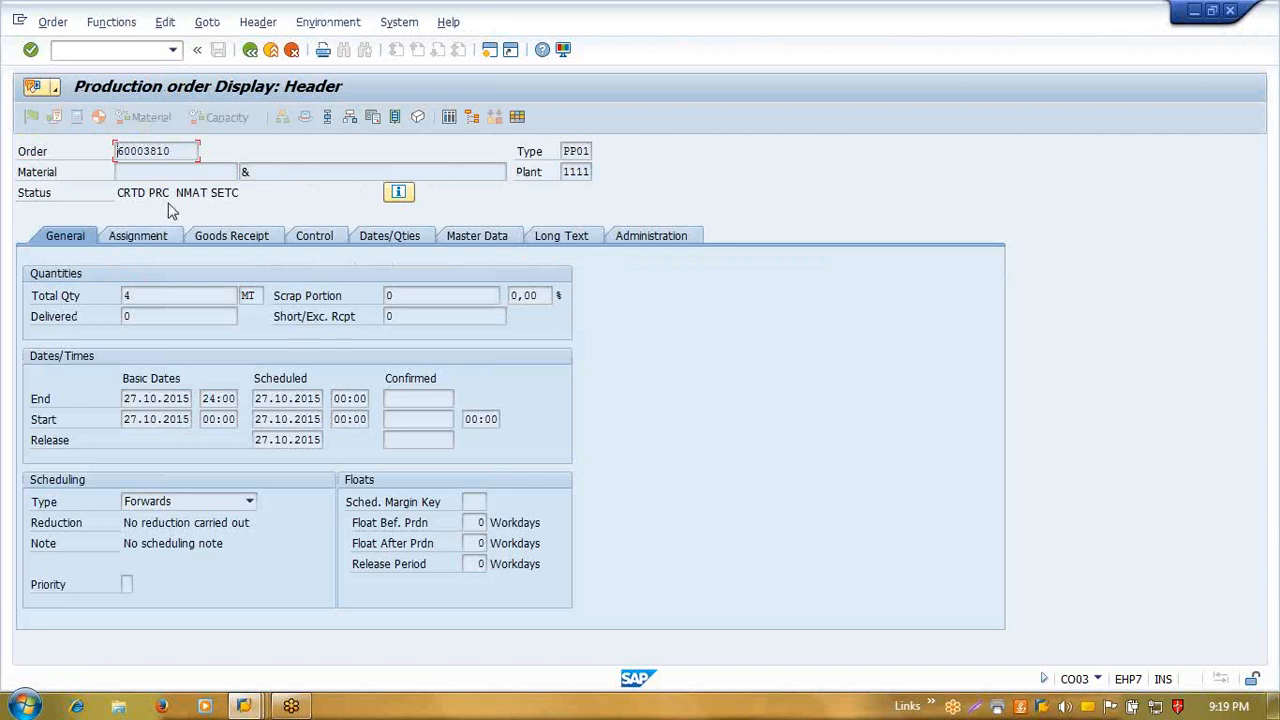
click(476, 237)
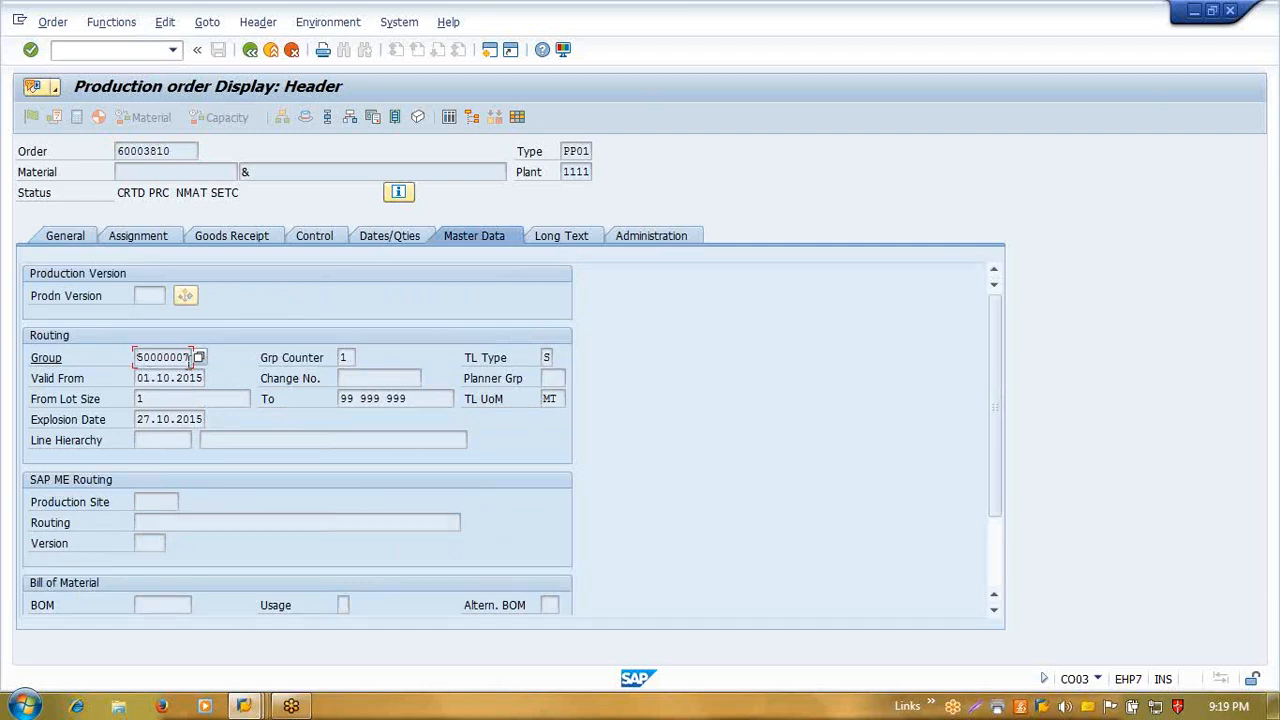
click(174, 614)
click(87, 230)
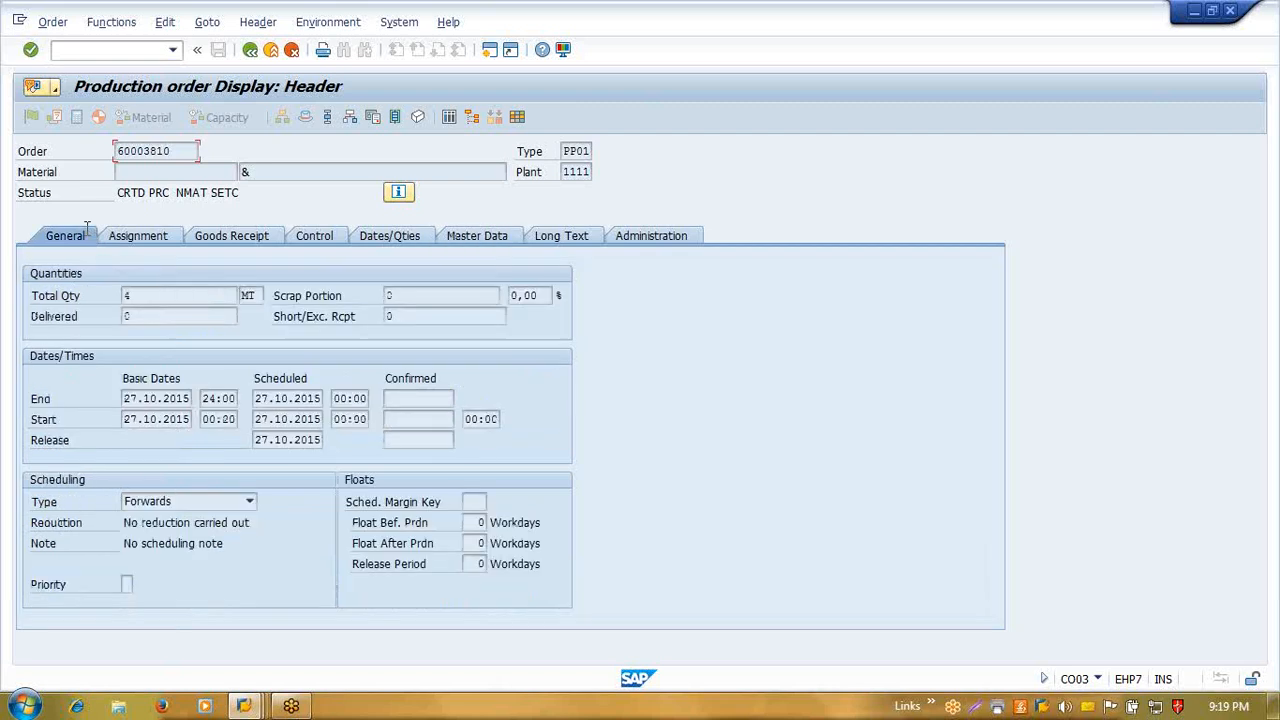
double_click(145, 157)
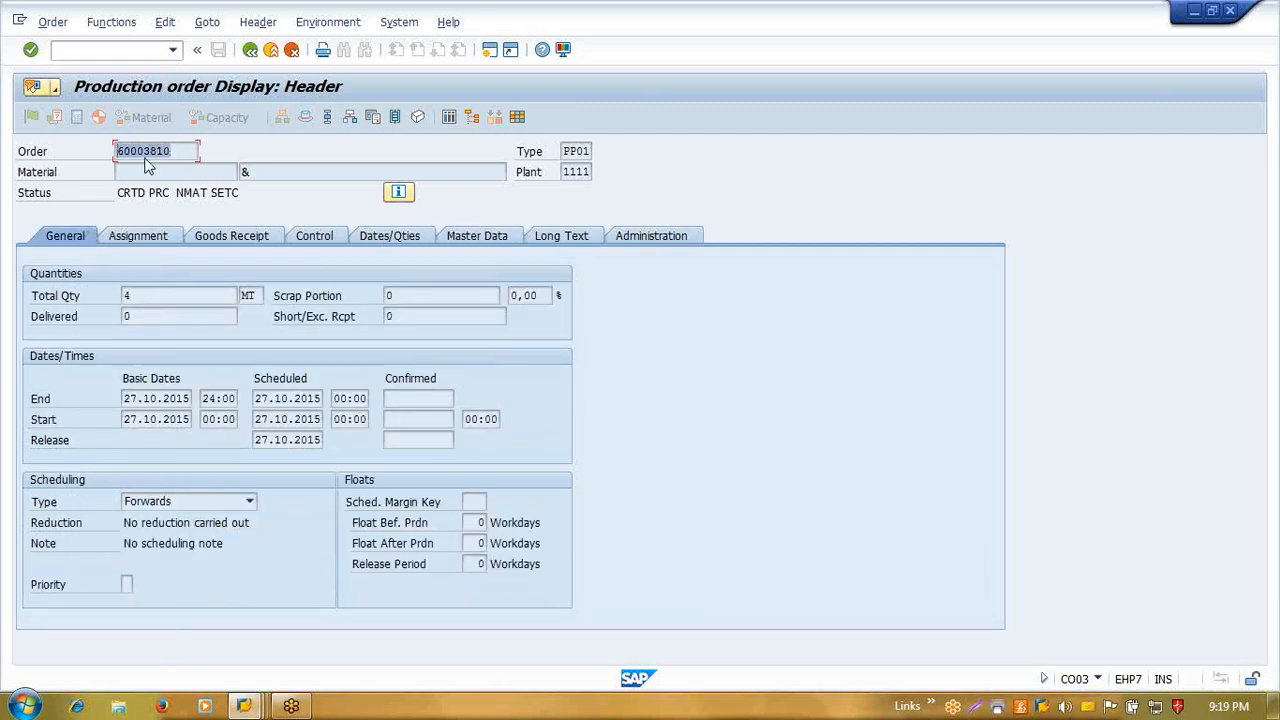
- Leave the order display and open the same rework order for changing in transaction CO02
click(95, 49)
text(/n)
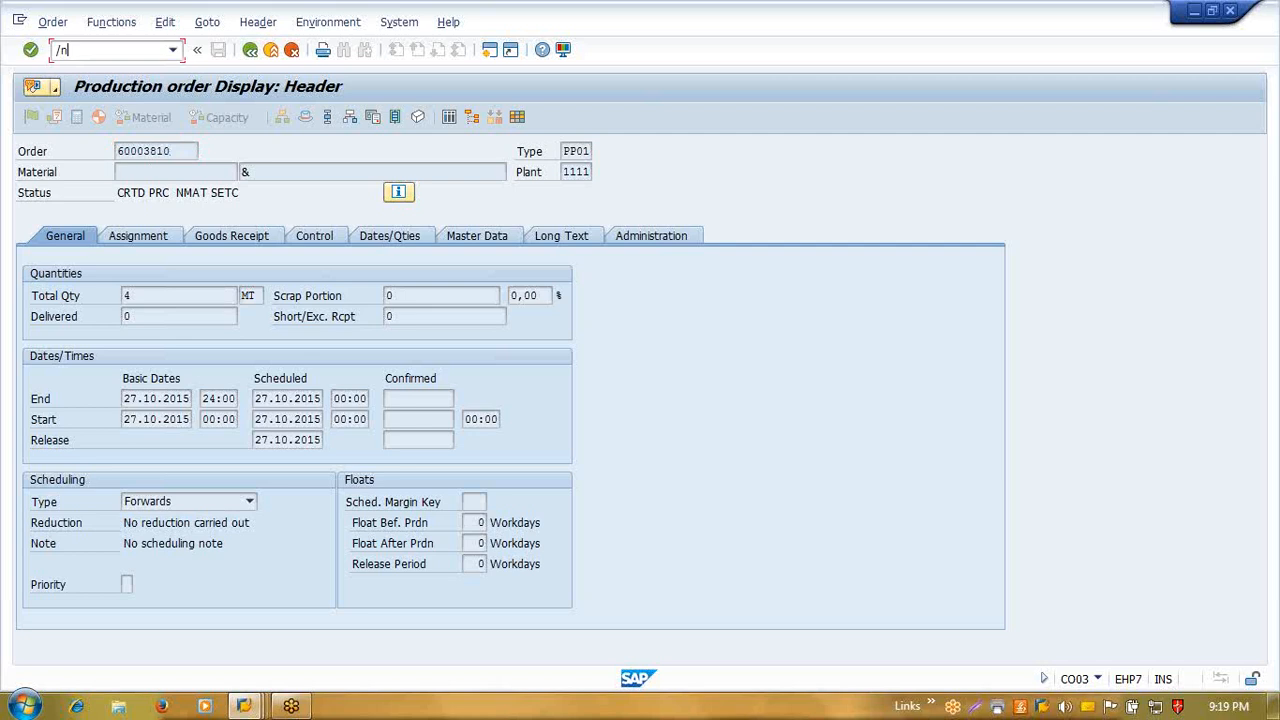
key(Return)
text(co02)
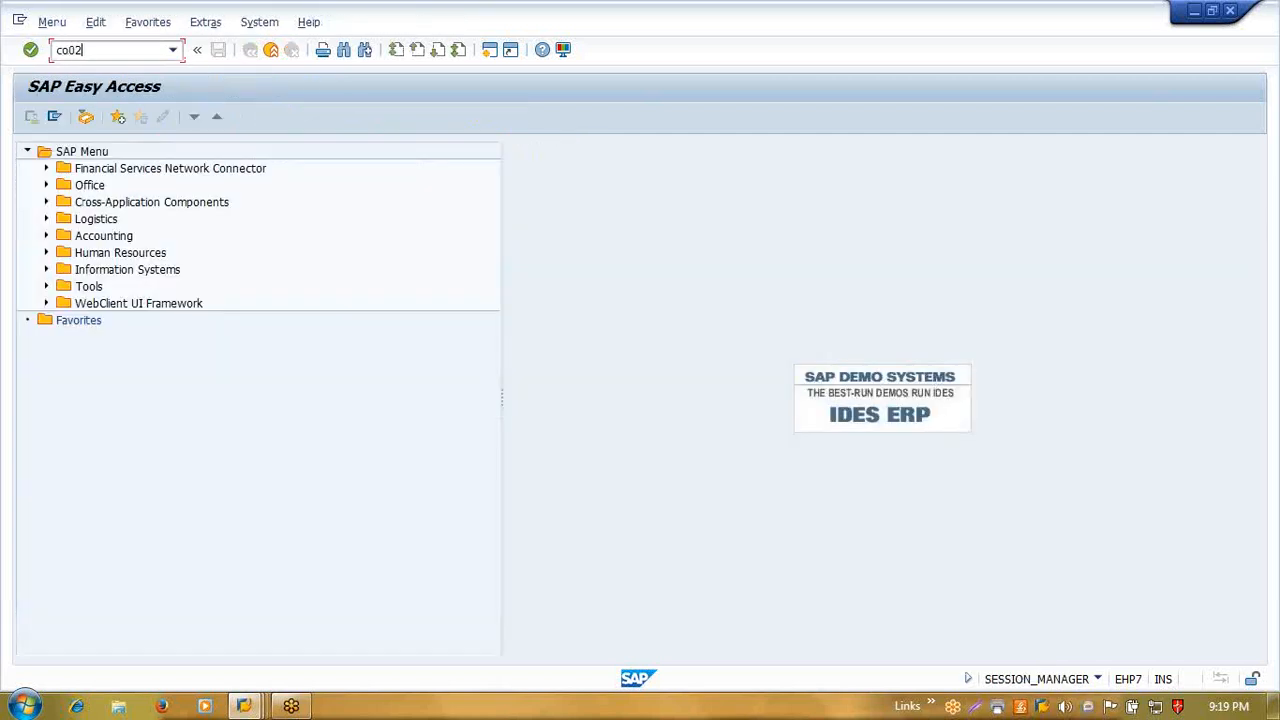
key(Return)
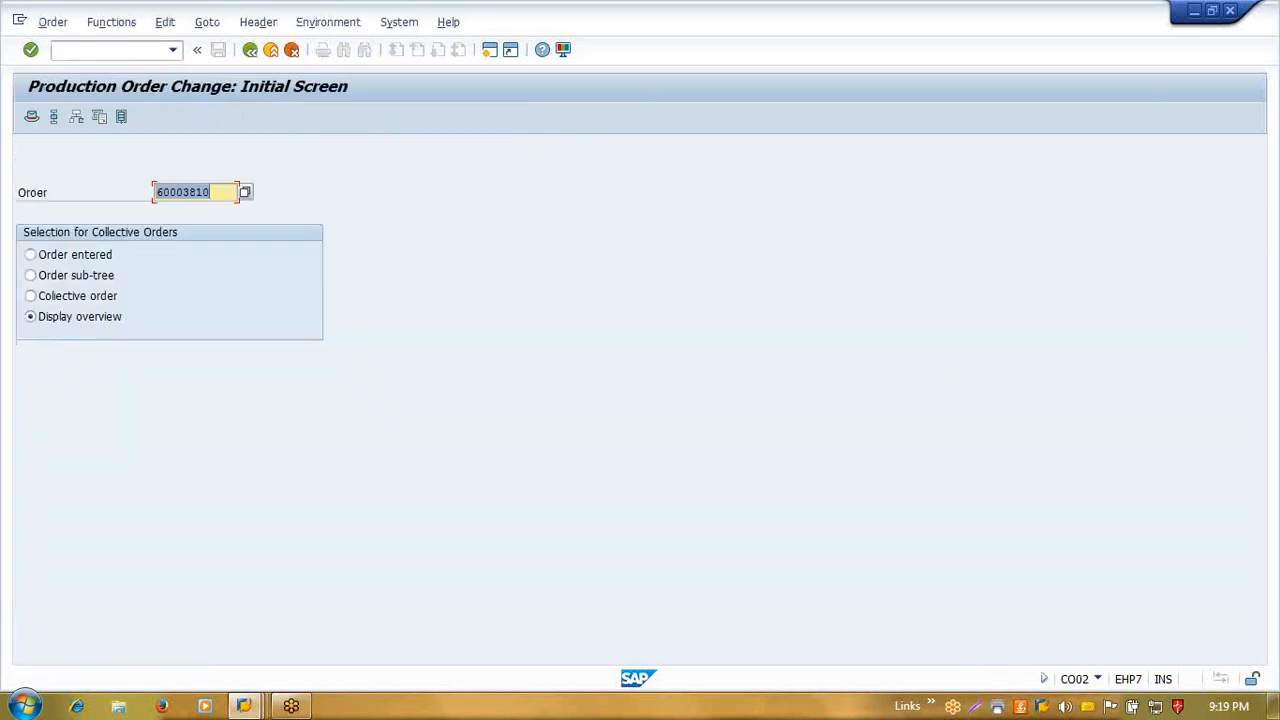
key(Return)
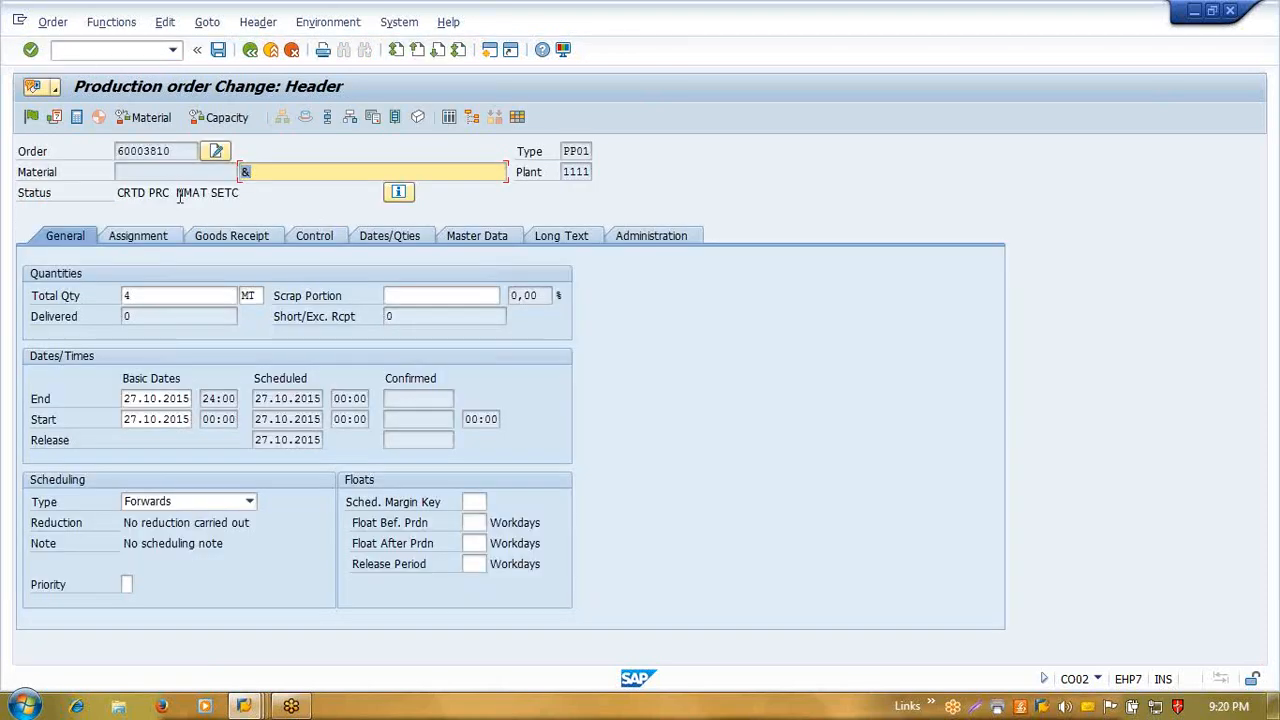
- Try entering a "Rework of" description with the original order's number in the material text, and exit without saving
key(BackSpace)
text(Rework of 6000008)
key(ctrl+a)
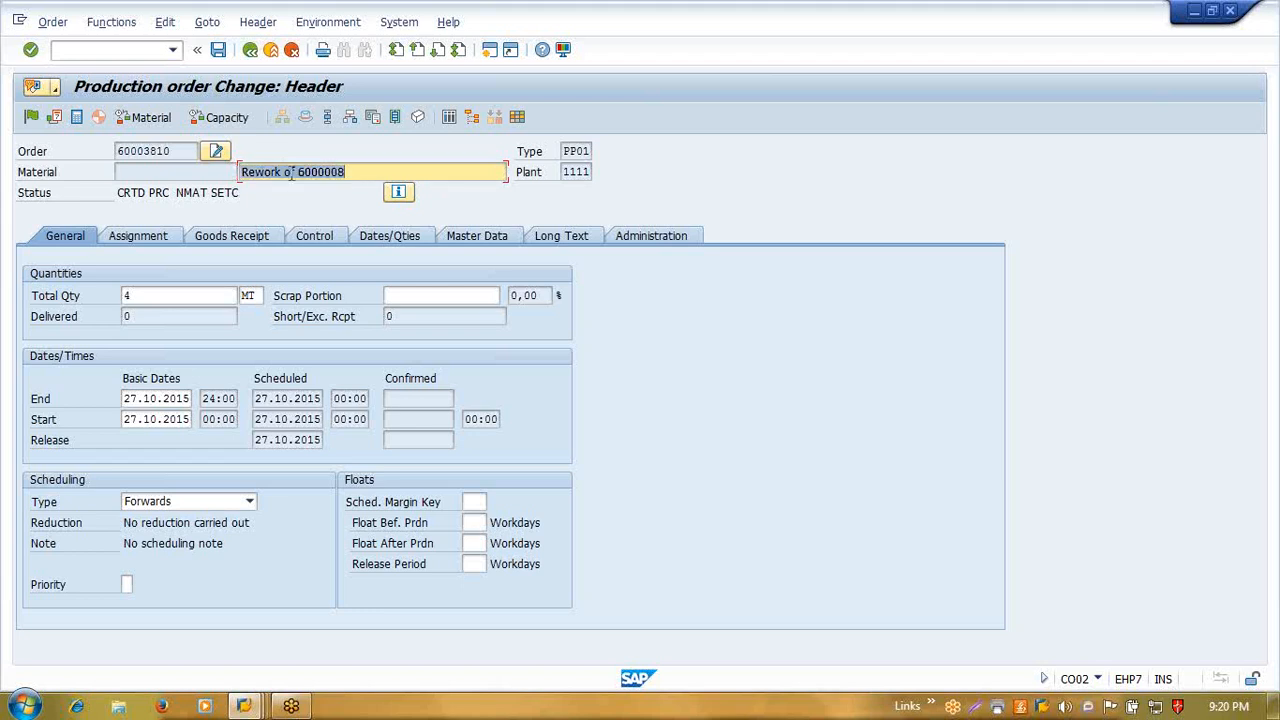
click(270, 50)
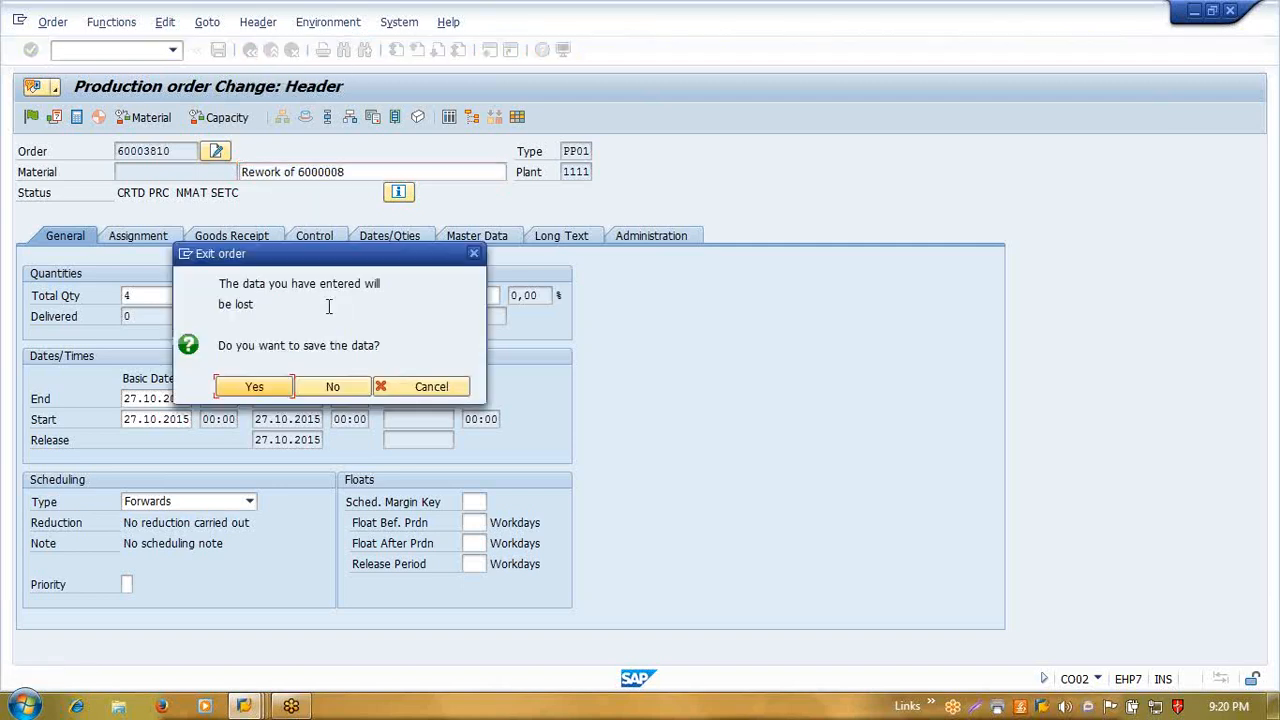
click(346, 381)
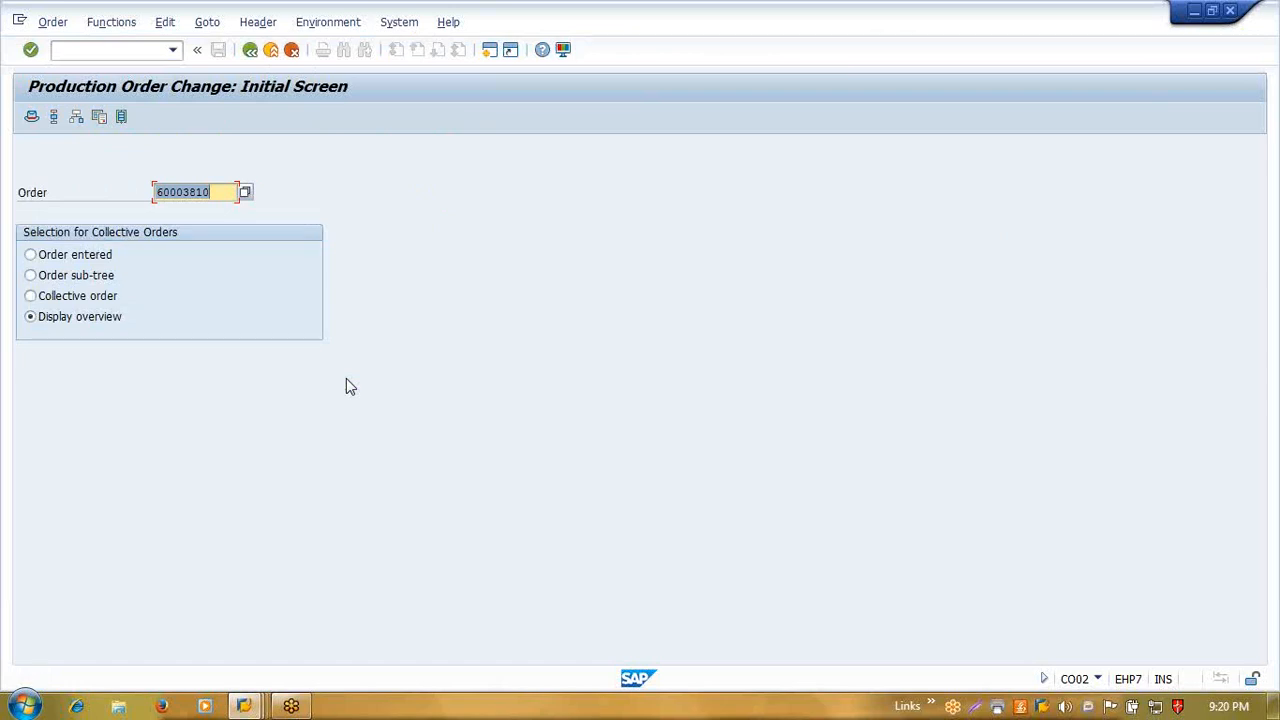
key(alt+Tab)
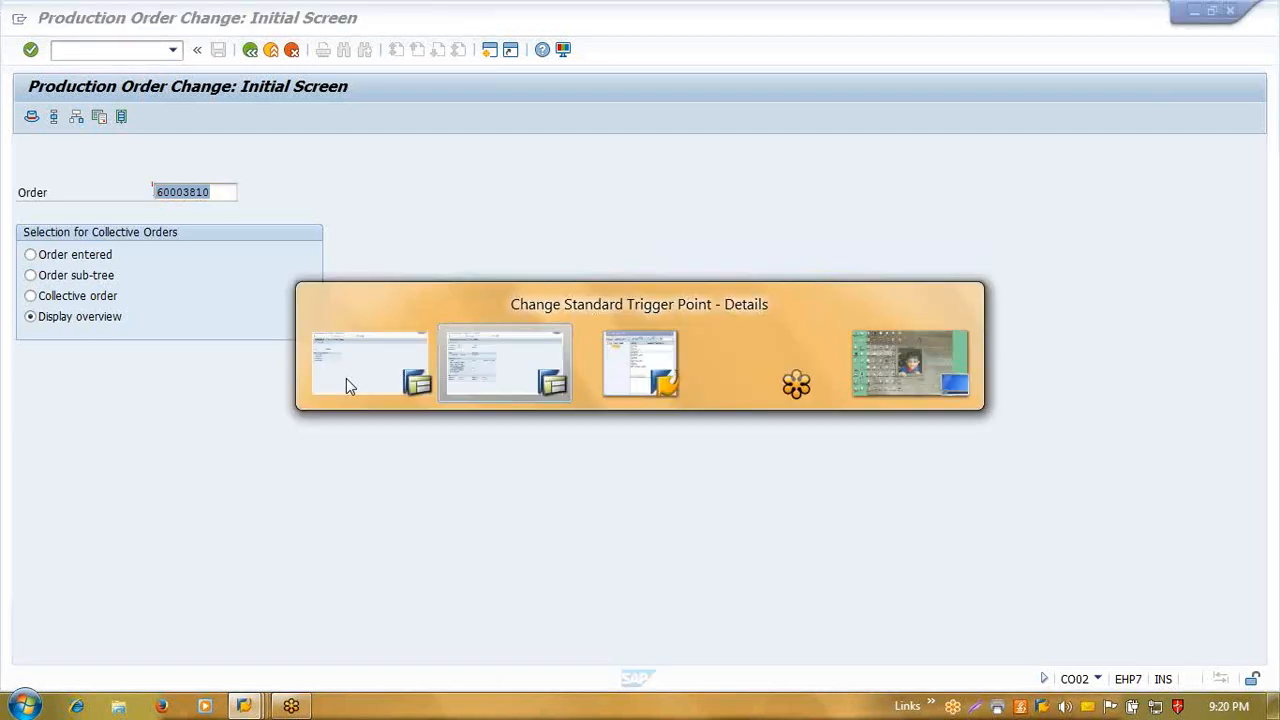
key(alt+Tab)
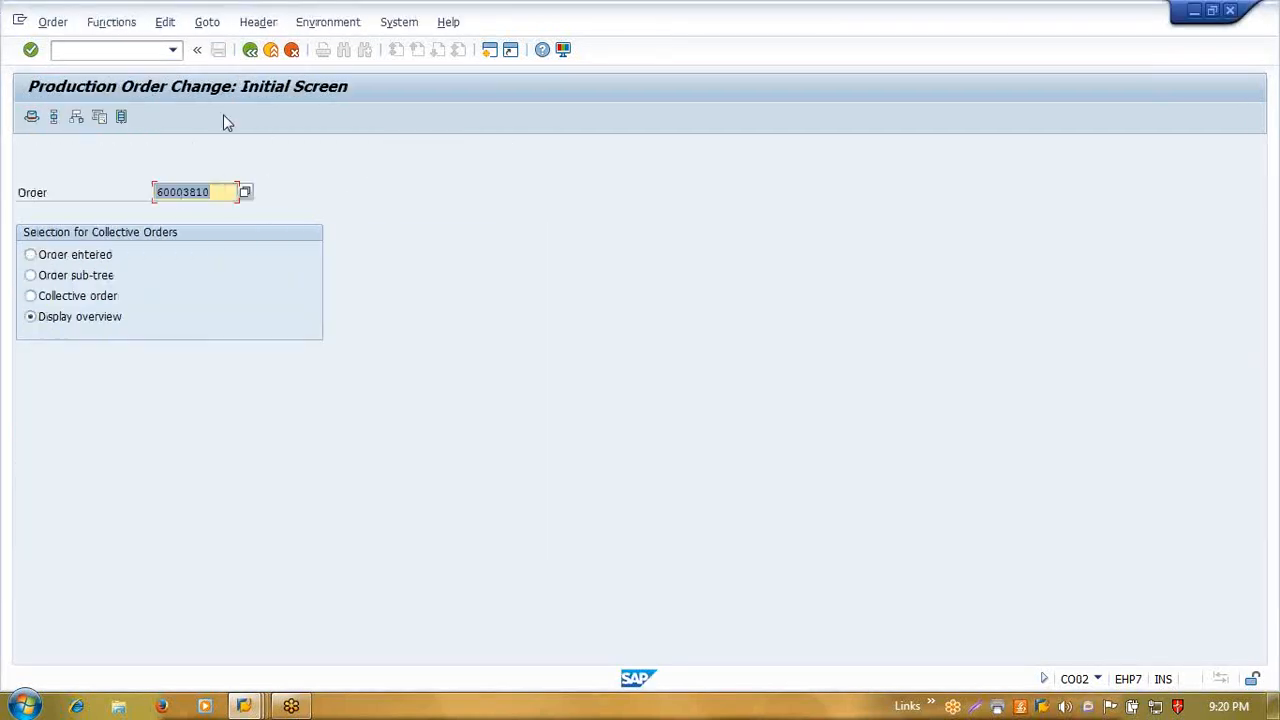
- Switch to the other session and open the Production Order Information System, transaction COOIS, in place of the trigger point details
key(alt+Tab)
click(157, 55)
text(/nco)
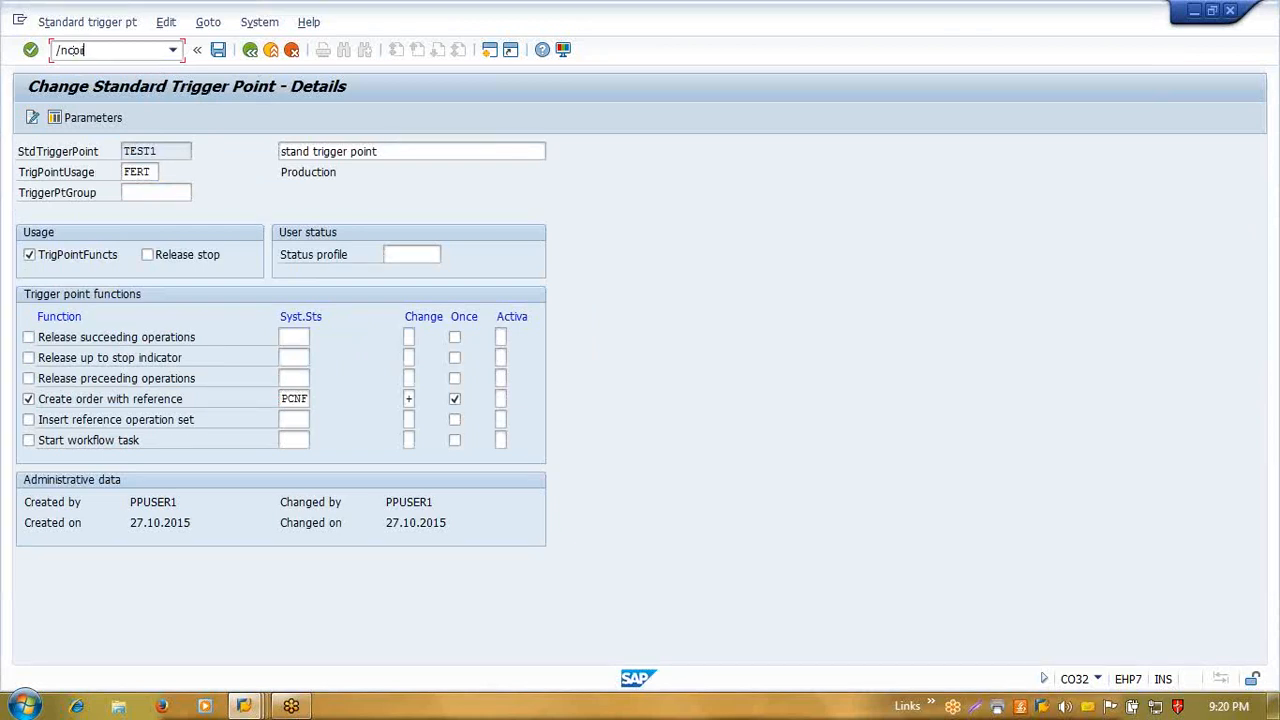
text(o)
key(Return)
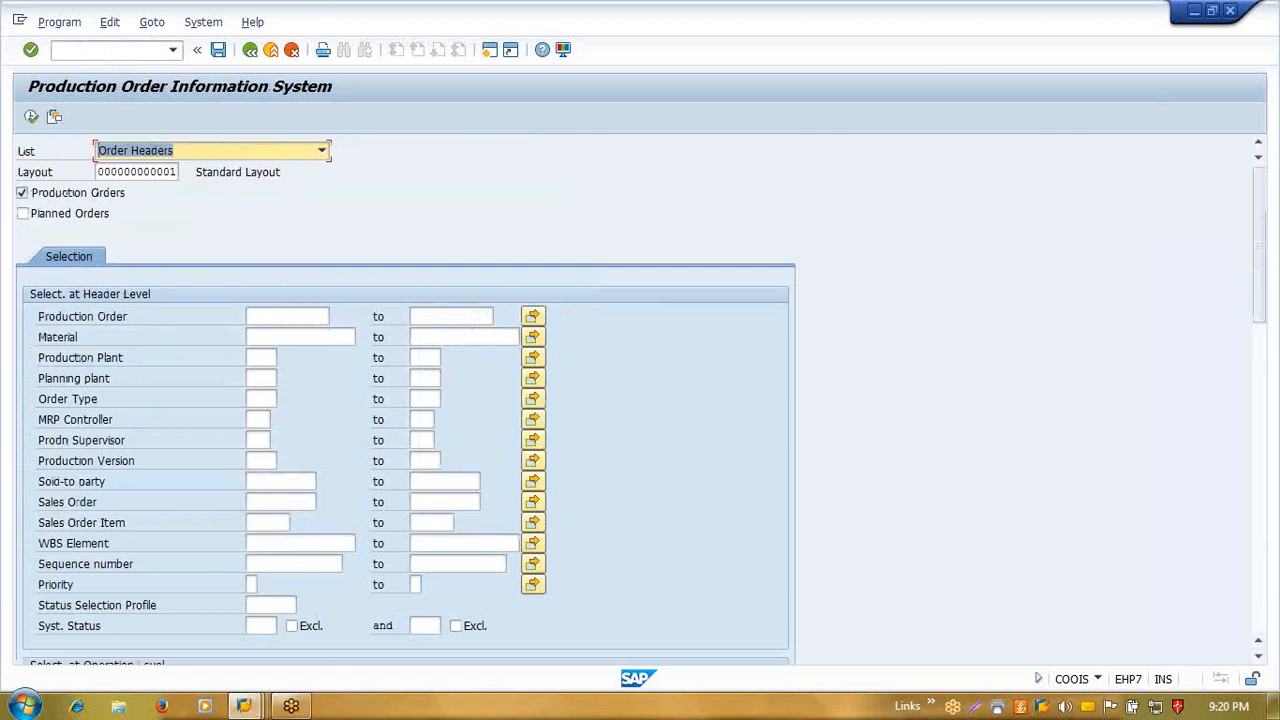
- List the order headers restricted by a basic date at header level, and examine the category icon of the order without a material
scroll(342, 432, down, 8)
scroll(389, 465, down, 7)
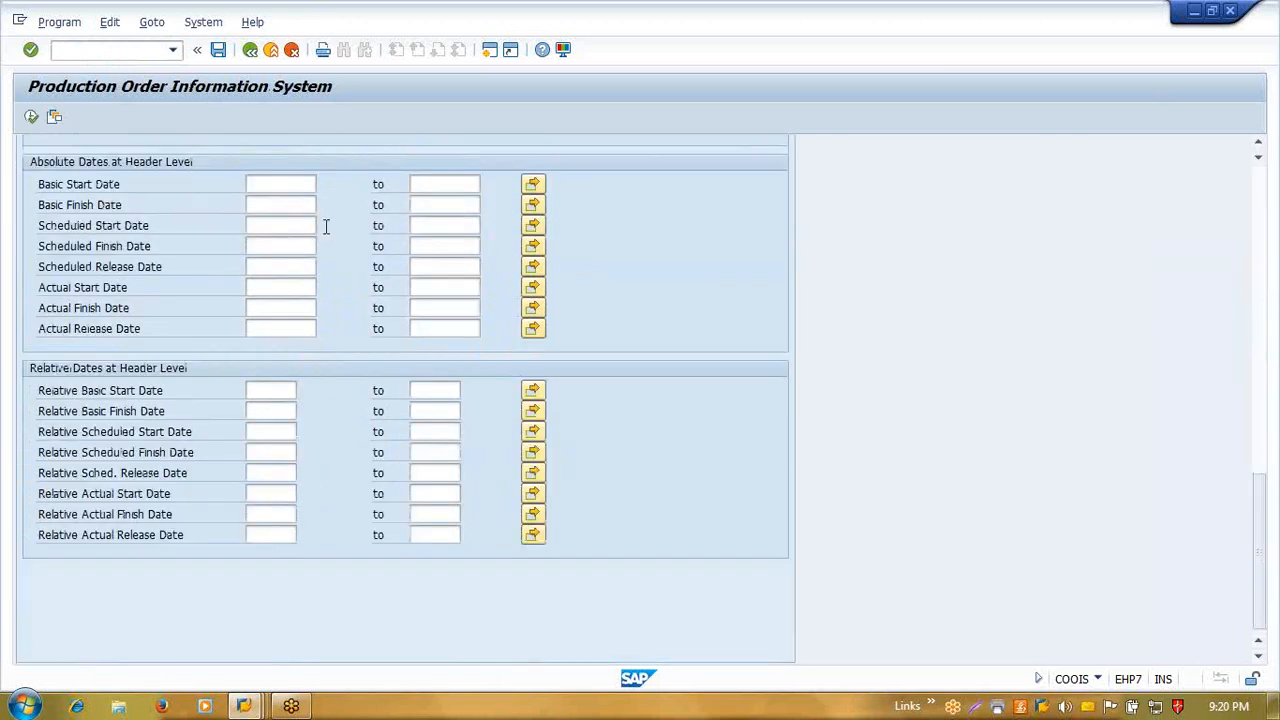
click(298, 188)
click(298, 197)
key(Tab)
key(Down)
key(Return)
key(F8)
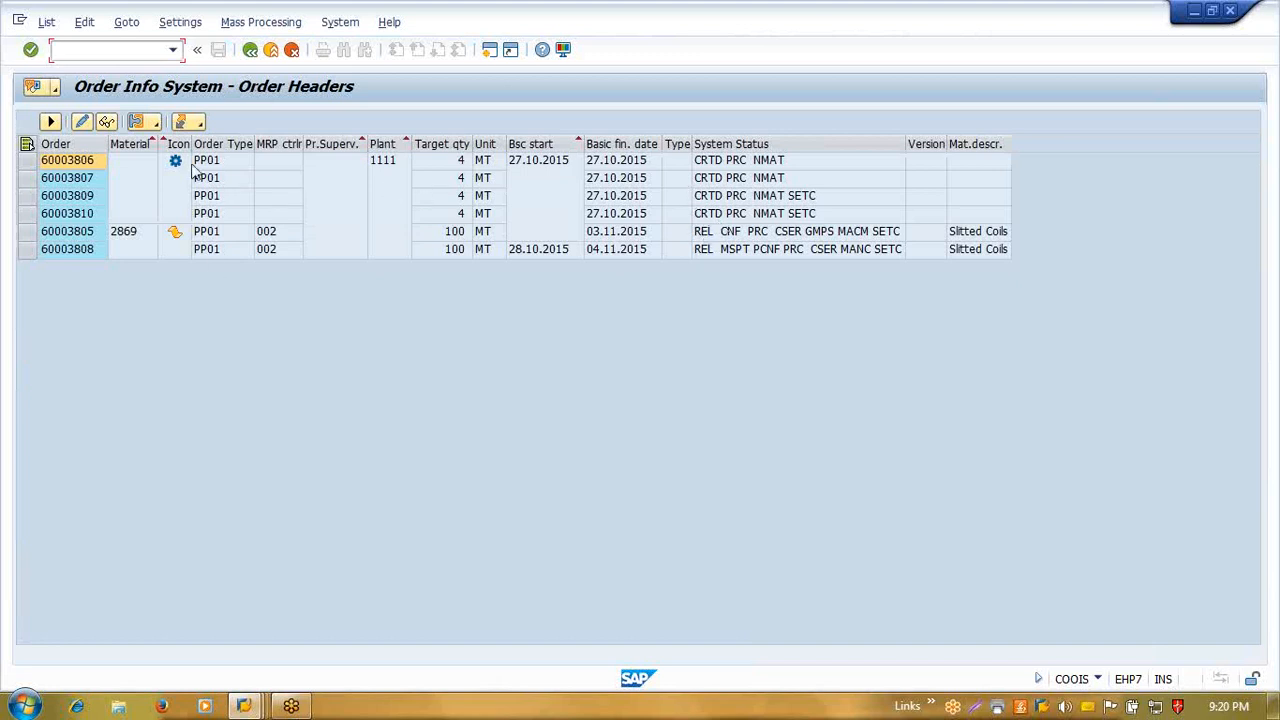
mouse_move(178, 166)
click(179, 163)
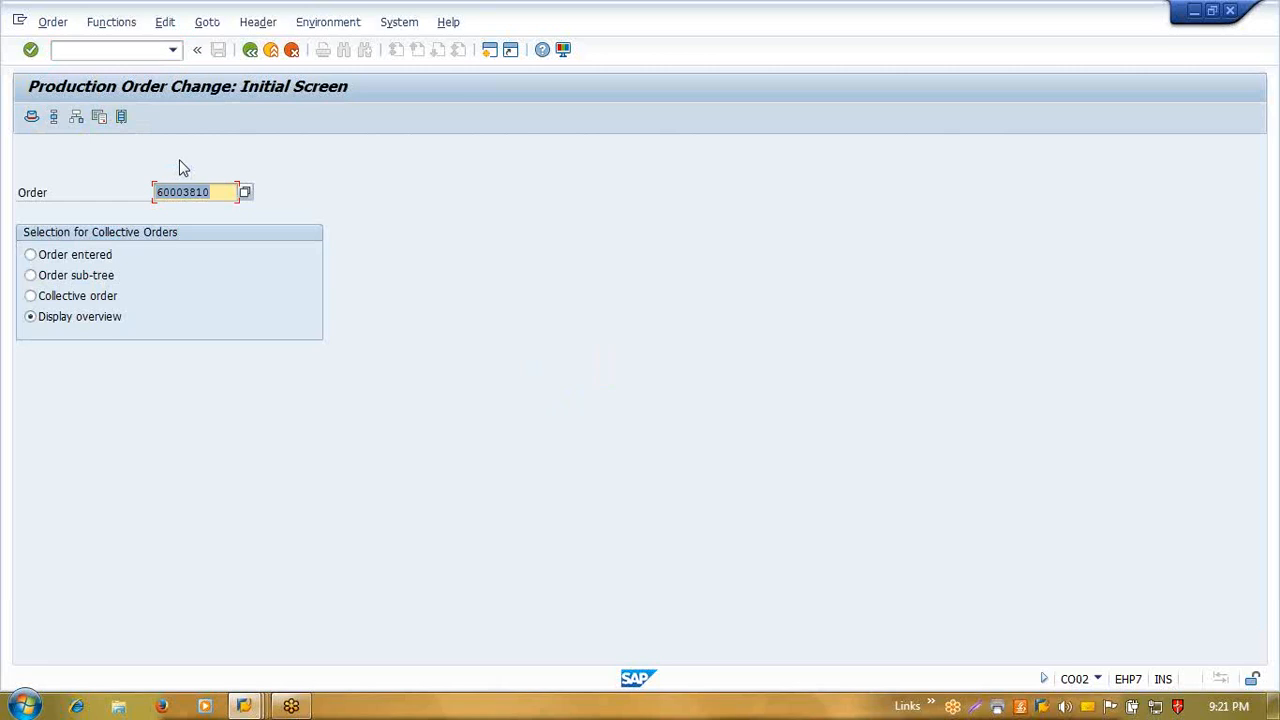
- Open the rework order for changing in CO02 and enter a "Rework of" description with the original order's number as material text
key(Return)
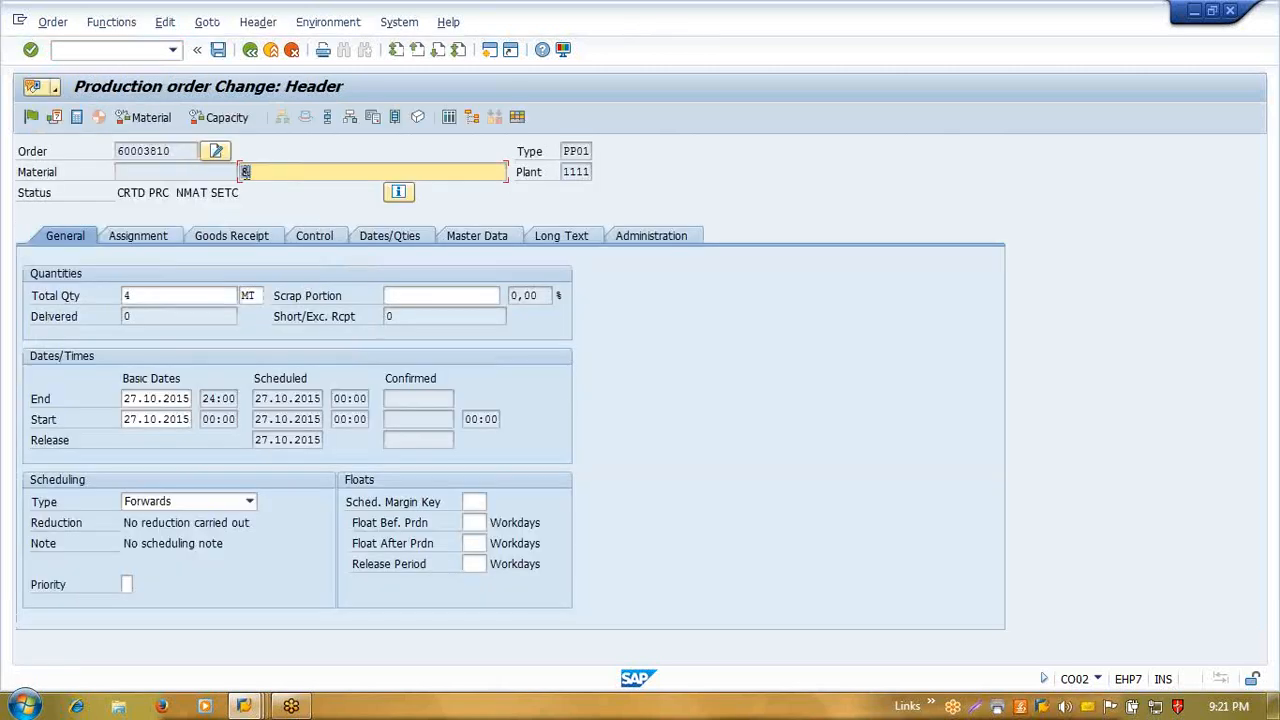
key(BackSpace)
click(268, 188)
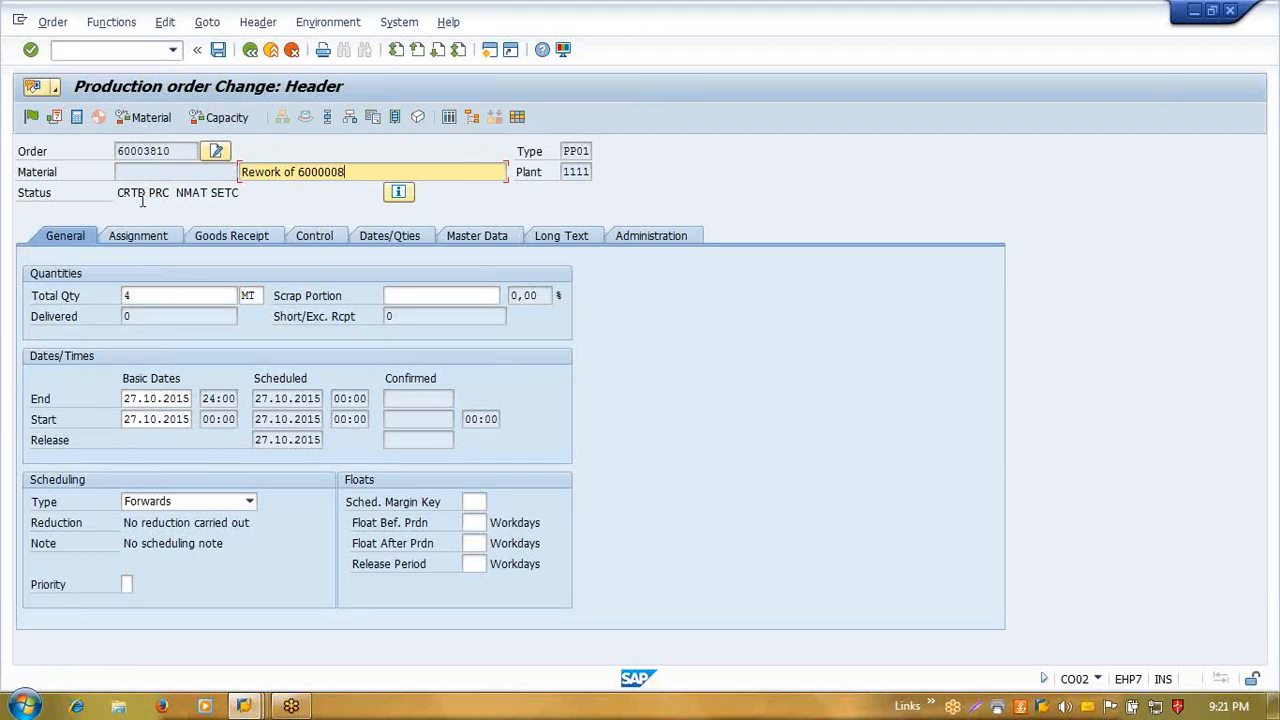
- Release the rework order, acknowledge the capacity availability information, and save the order
click(31, 117)
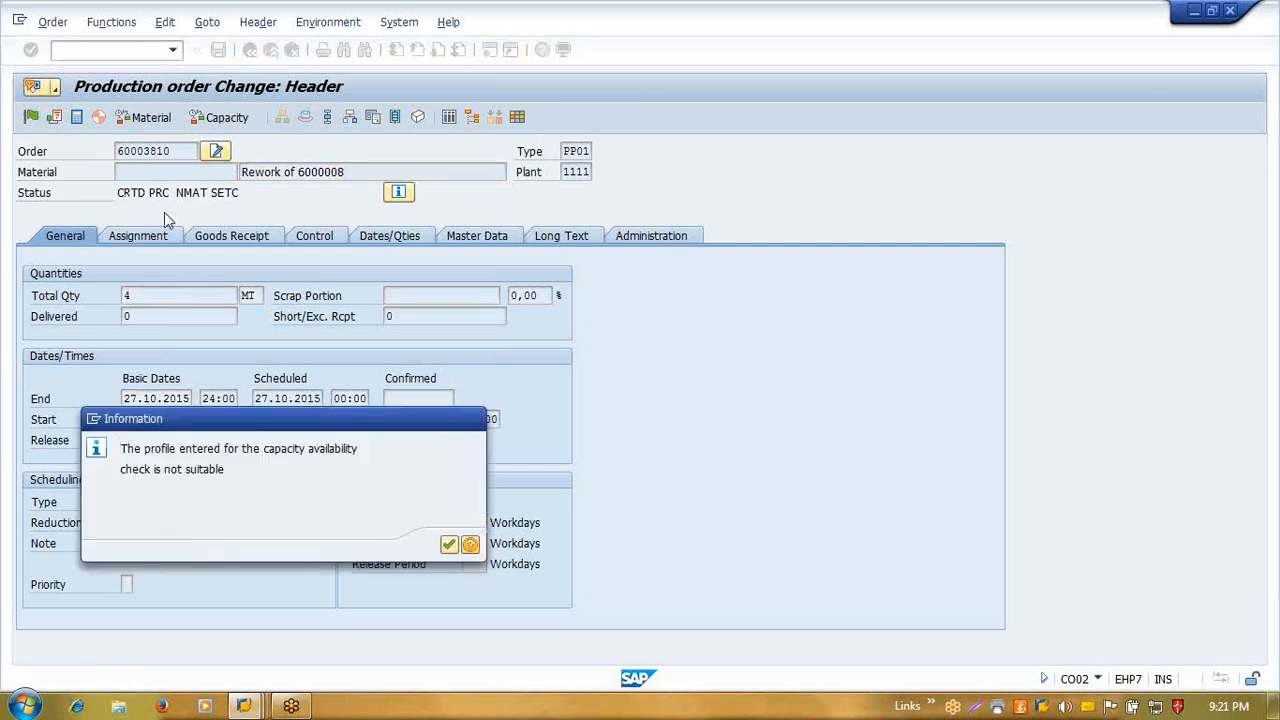
key(Return)
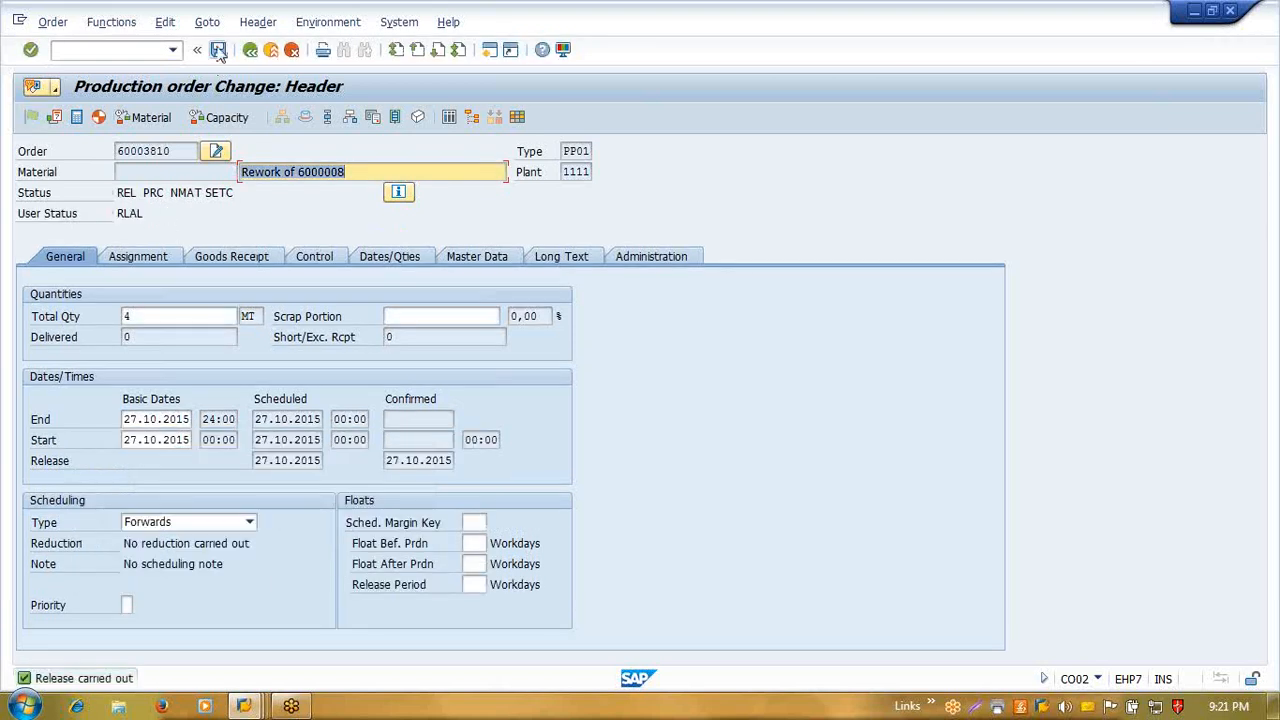
click(218, 50)
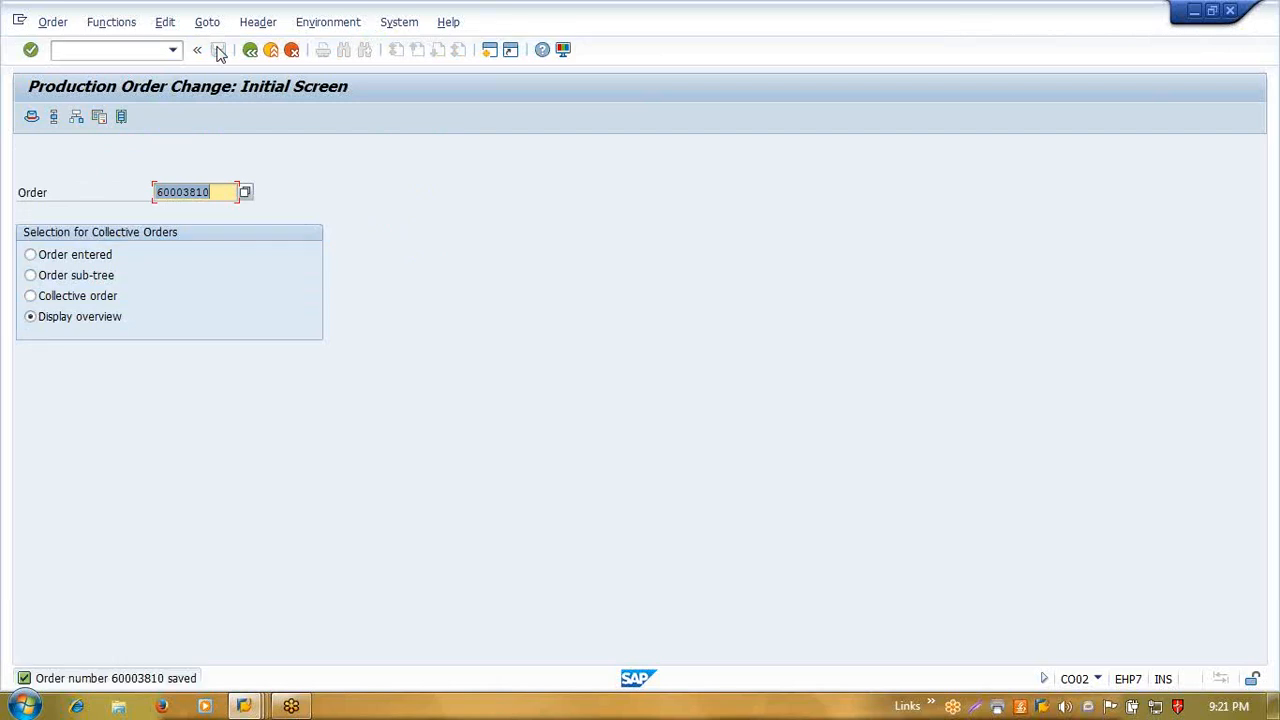
- Leave the order change, open time ticket confirmation in transaction CO11N, and load the released rework order
click(219, 50)
text(co11n)
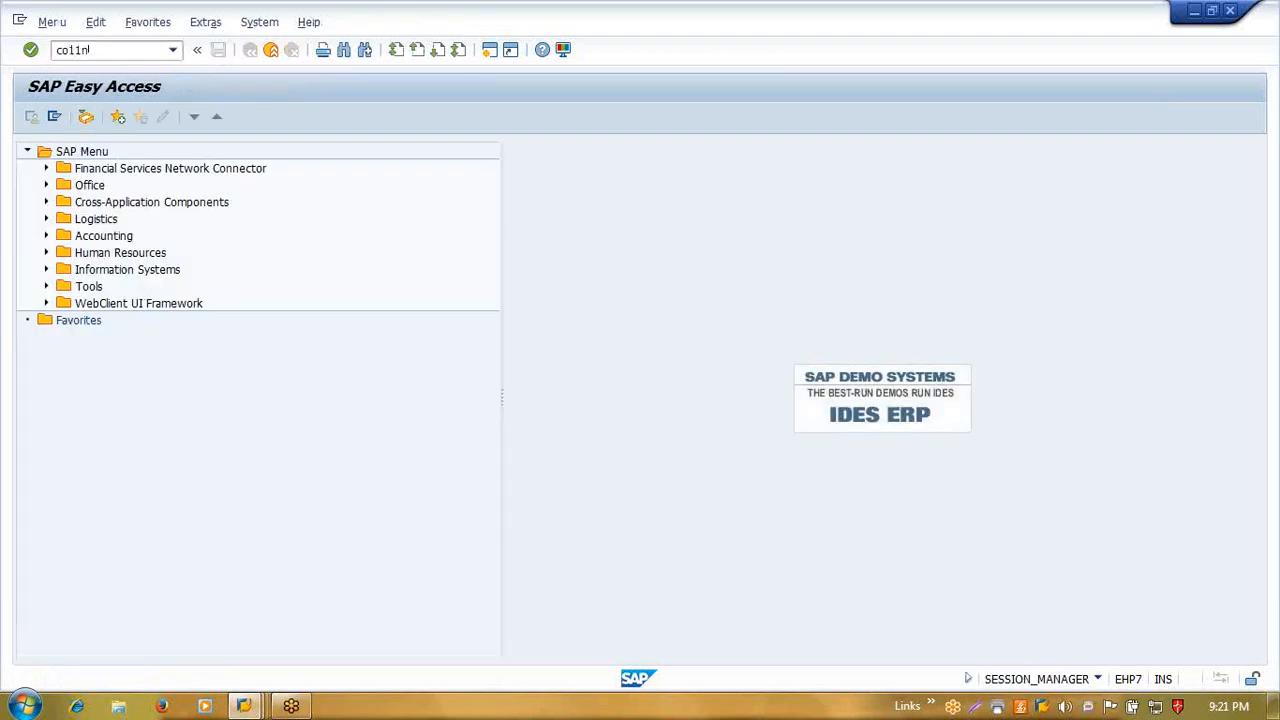
key(Return)
click(160, 172)
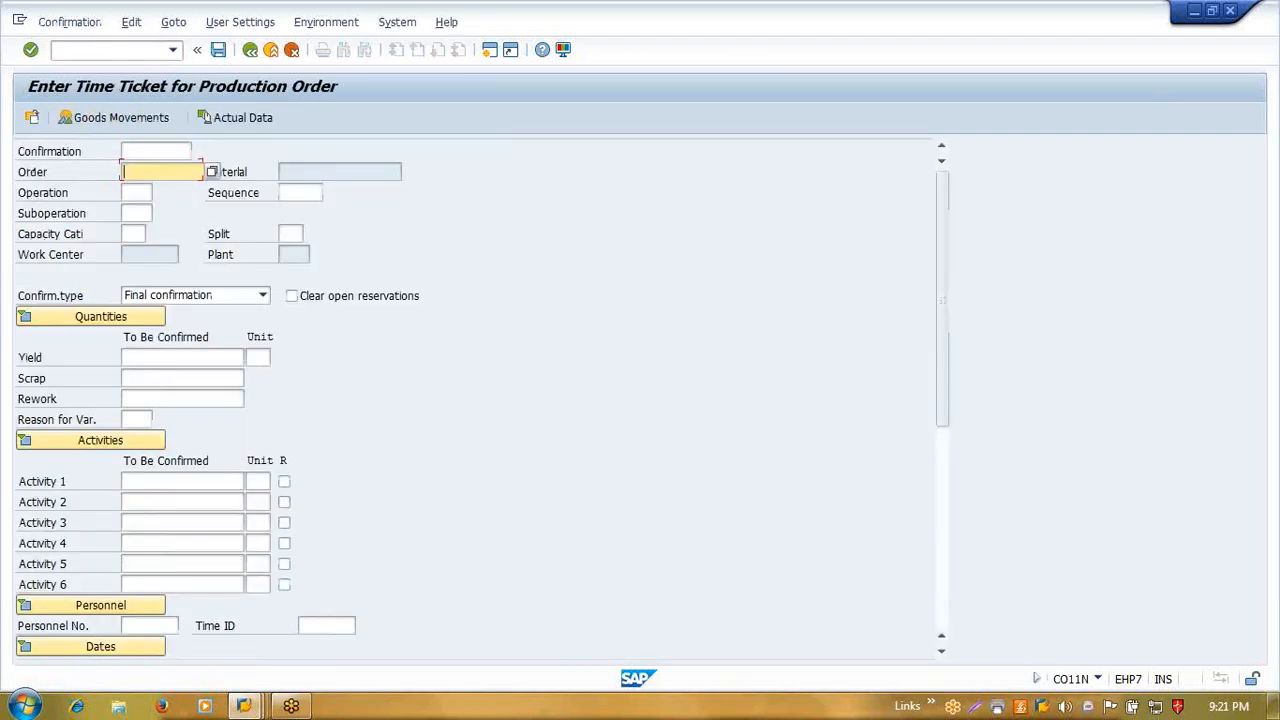
text(60003810)
key(Return)
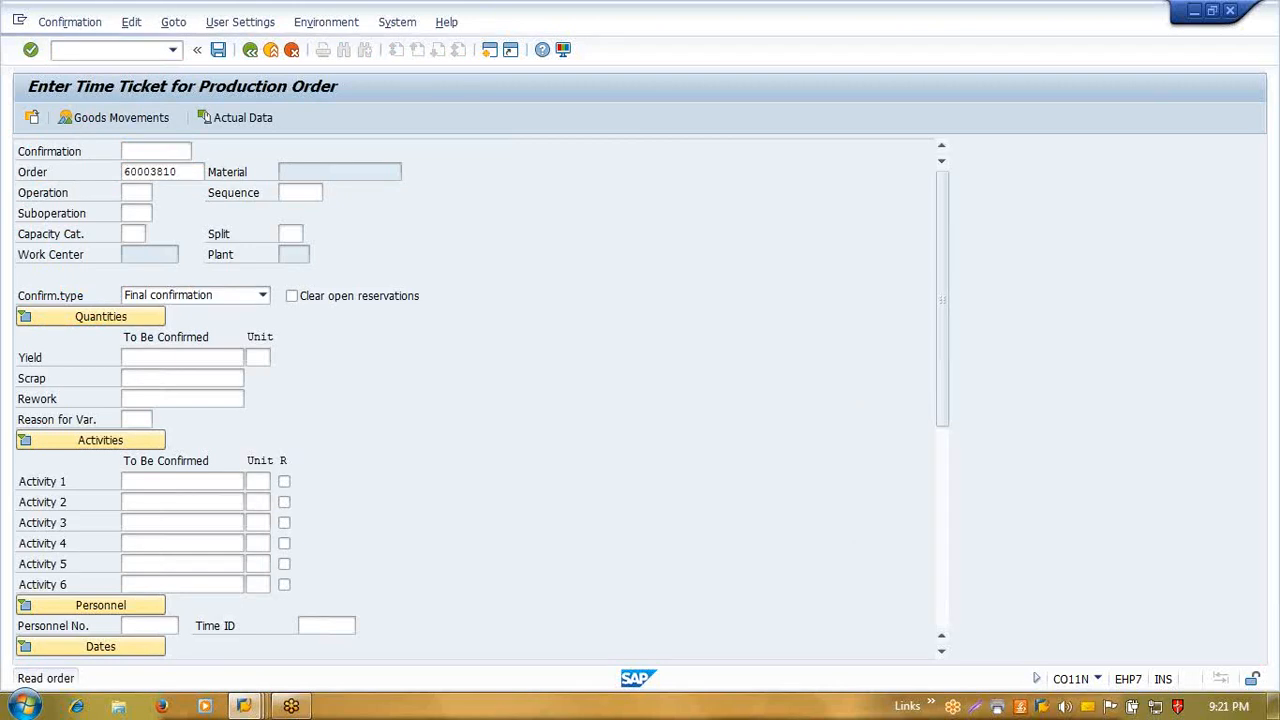